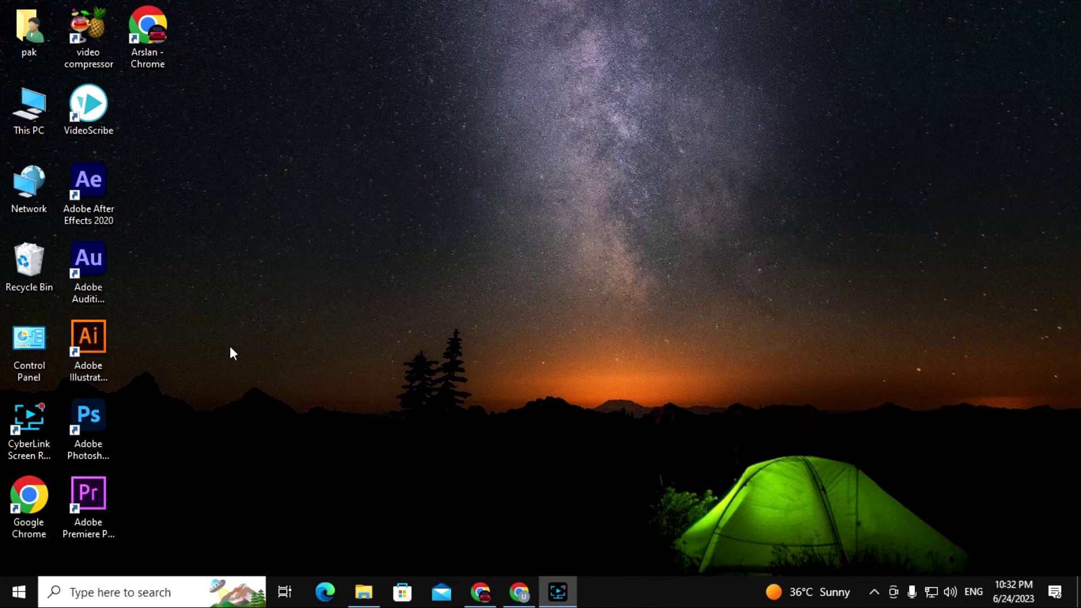
# - Launch Adobe Illustrator from its desktop shortcut
pyautogui.doubleClick(75, 324)
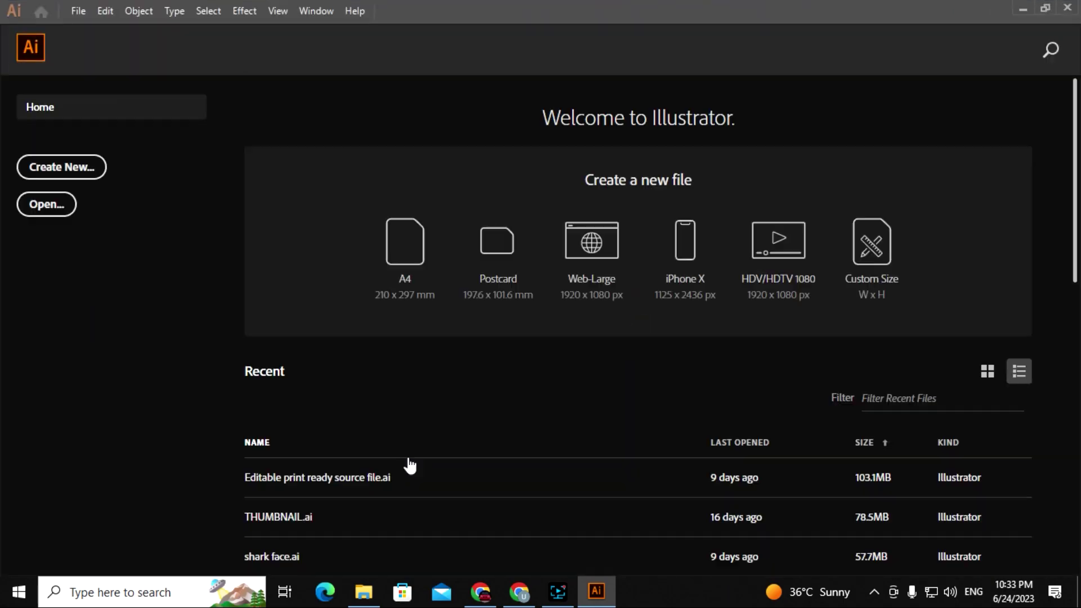
# - Open bike-01.jpg in Illustrator and fit the artboard to the image bounds
pyautogui.click(363, 591)
pyautogui.moveTo(176, 109); pyautogui.dragTo(216, 41)
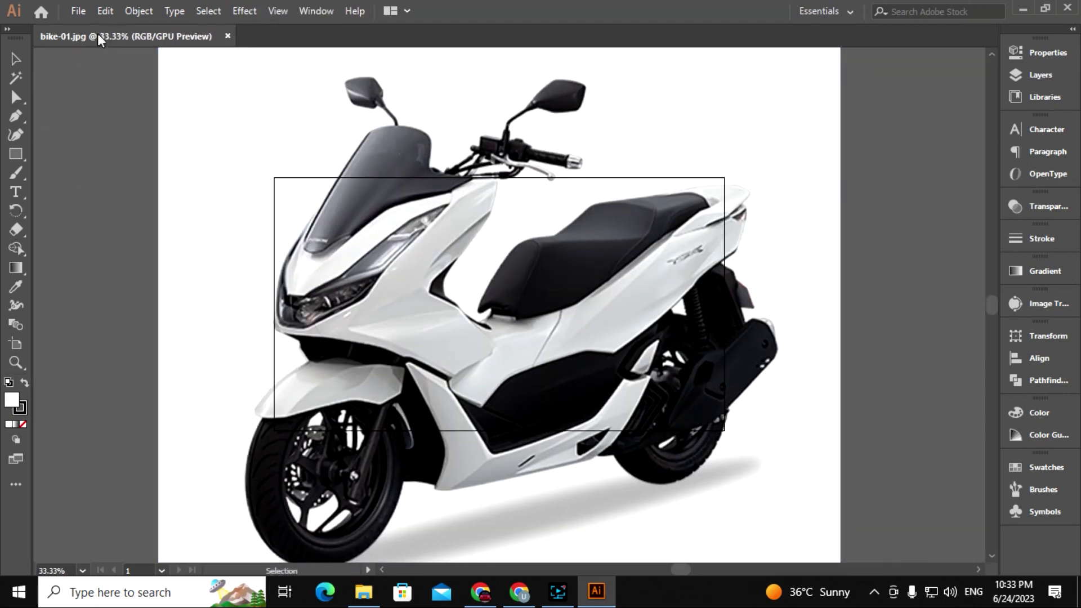
pyautogui.click(136, 11)
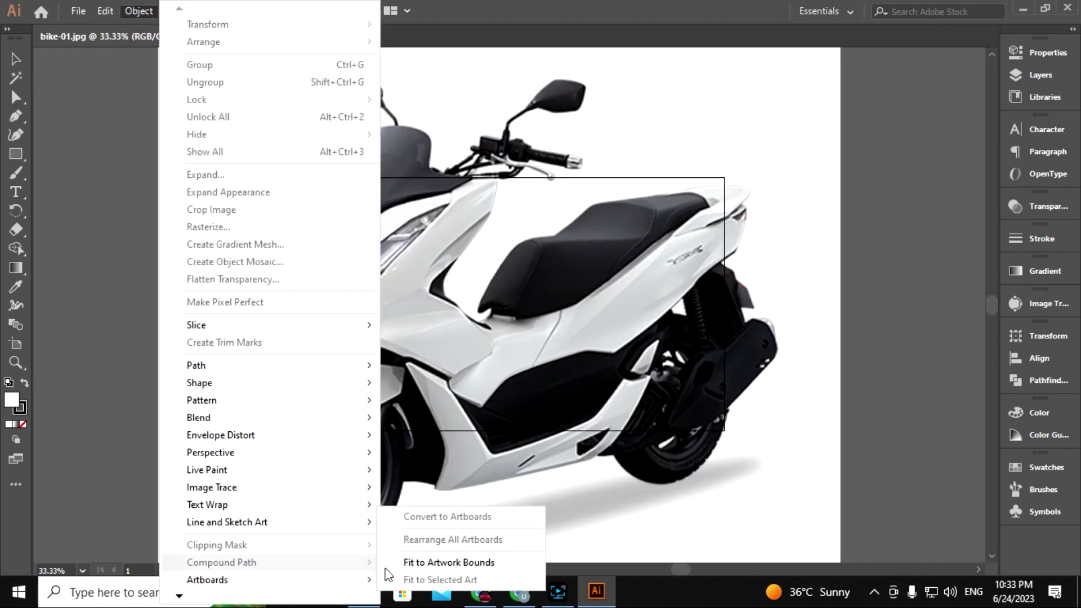
pyautogui.click(407, 563)
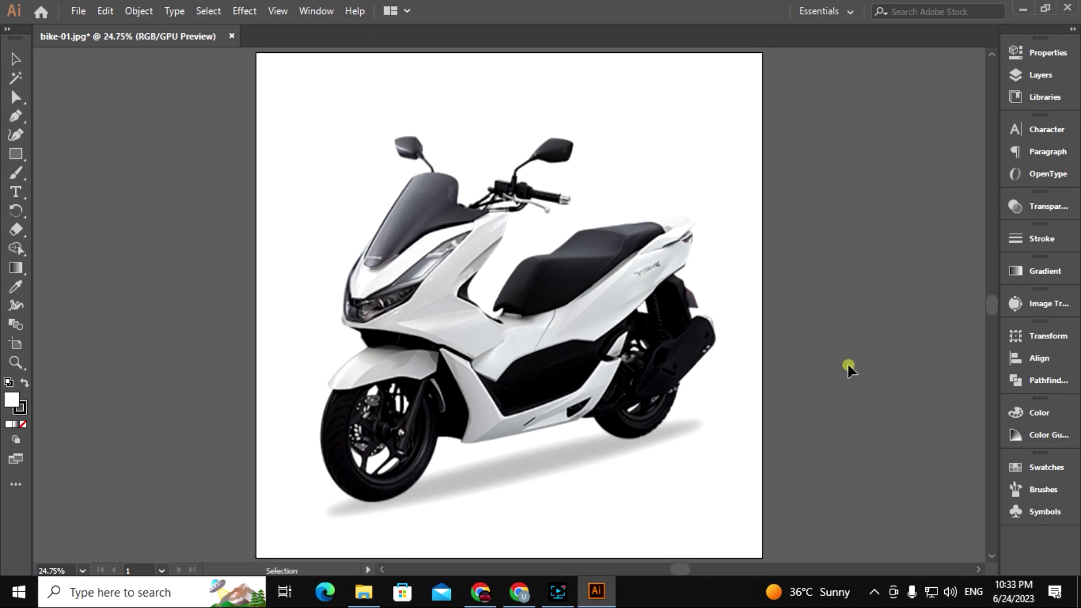
# - Lock the scooter photo in place and zoom the view to 100%
pyautogui.click(139, 11)
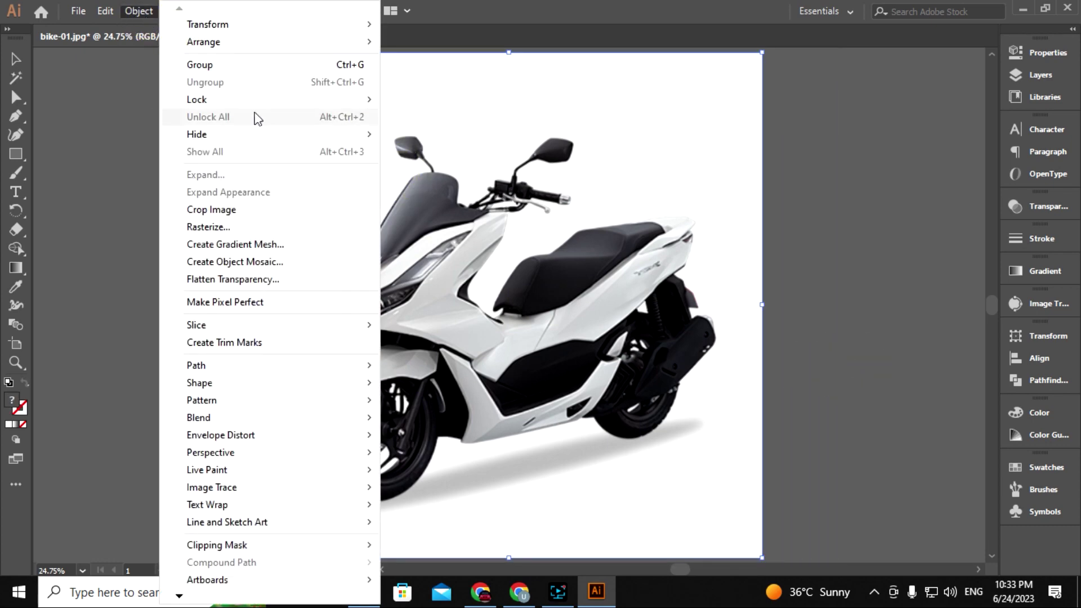
pyautogui.click(467, 99)
pyautogui.moveTo(532, 372); pyautogui.dragTo(516, 369)
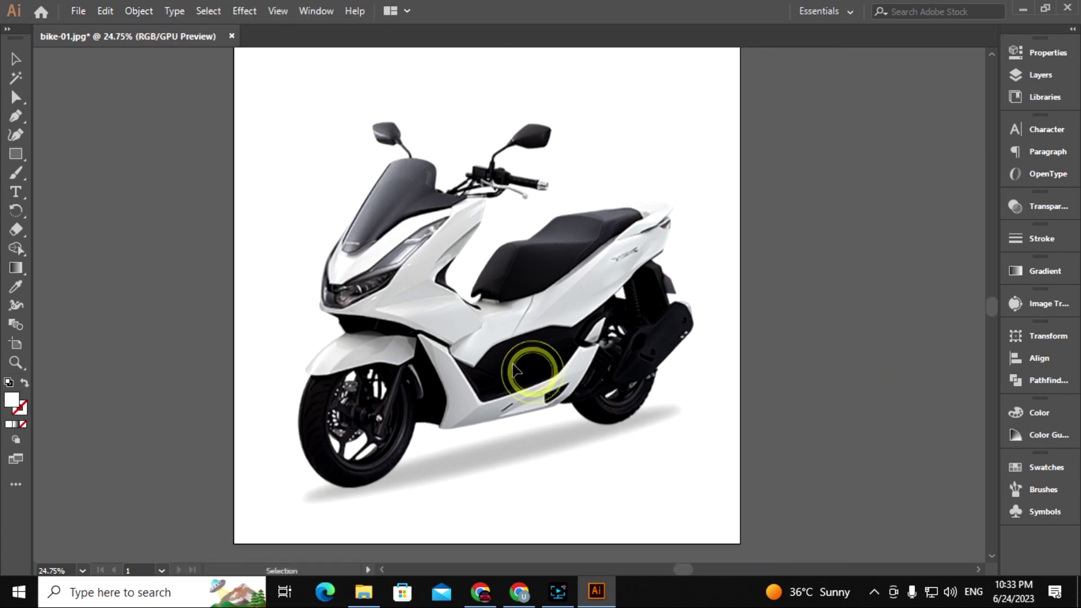
pyautogui.scroll(3, 513, 365)
pyautogui.scroll(1, 234, 280)
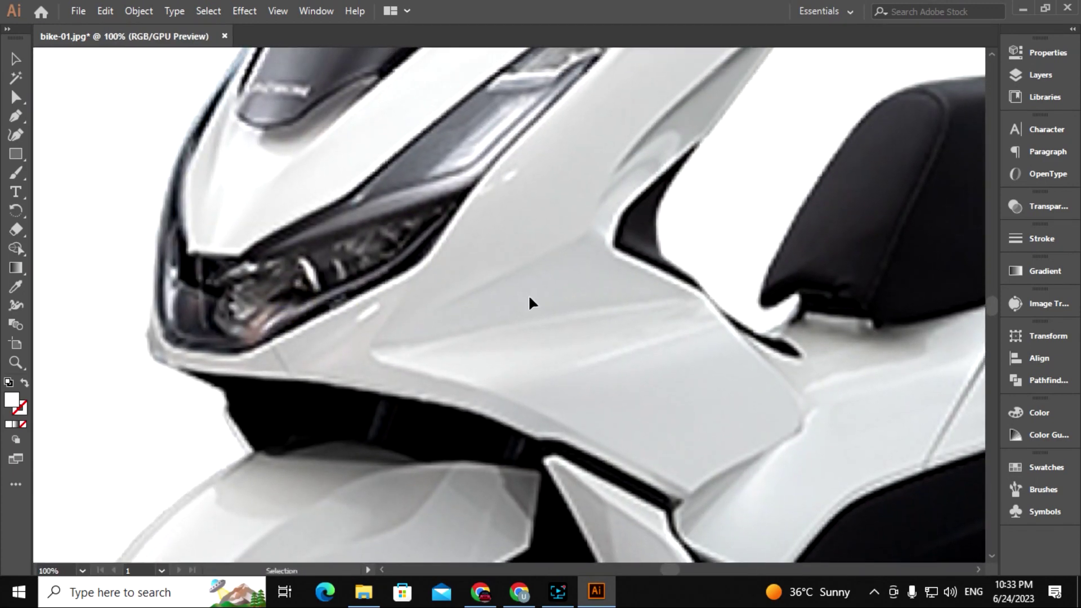
# - Switch to the Pen Tool and place the first corner anchors beneath the headlight
pyautogui.rightClick(15, 115)
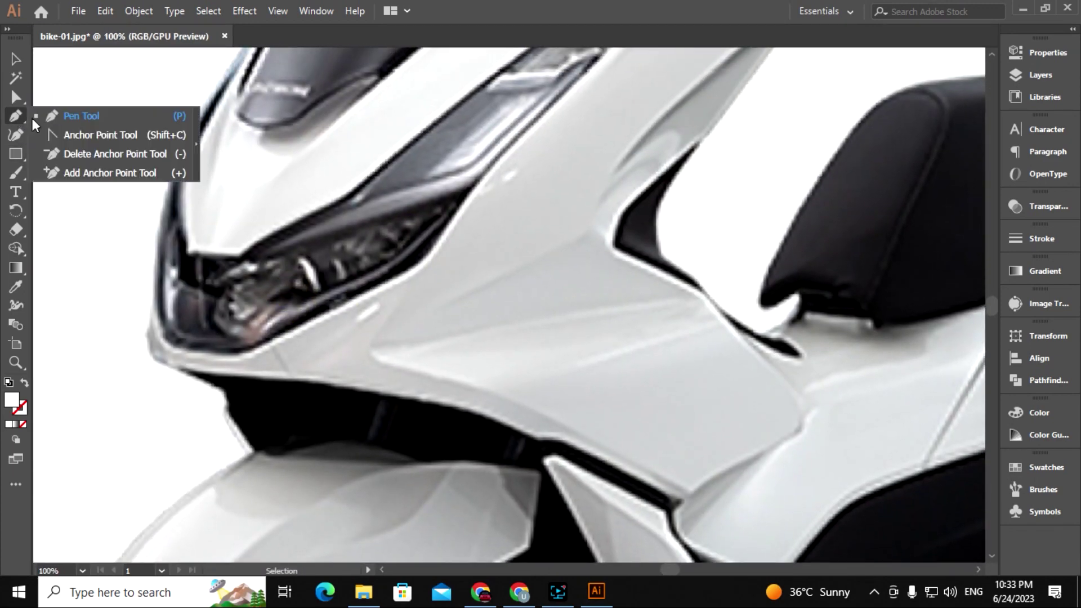
pyautogui.click(90, 115)
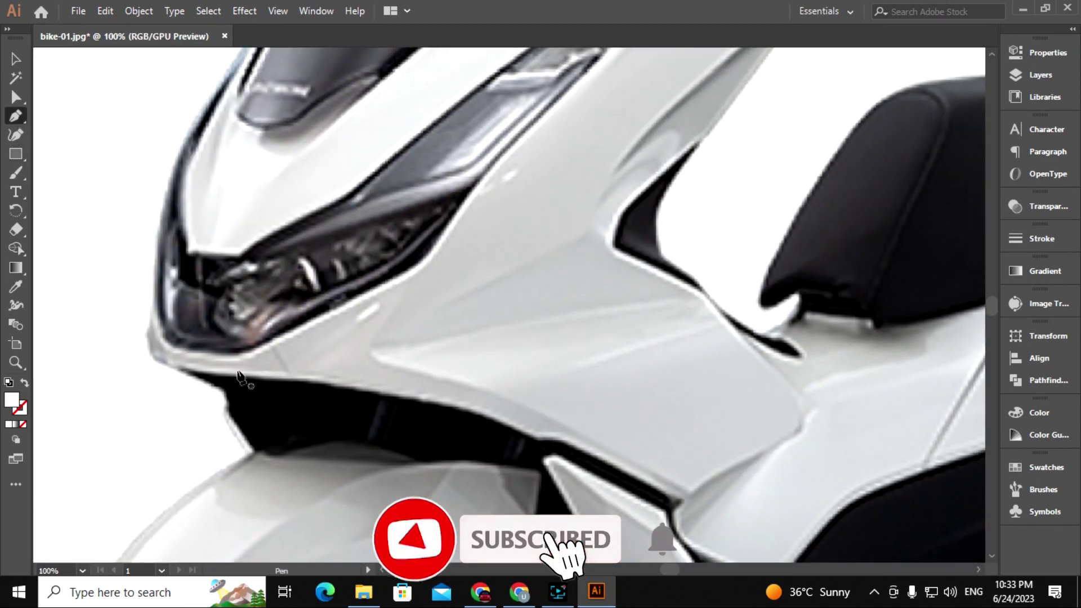
pyautogui.moveTo(283, 412); pyautogui.dragTo(263, 400)
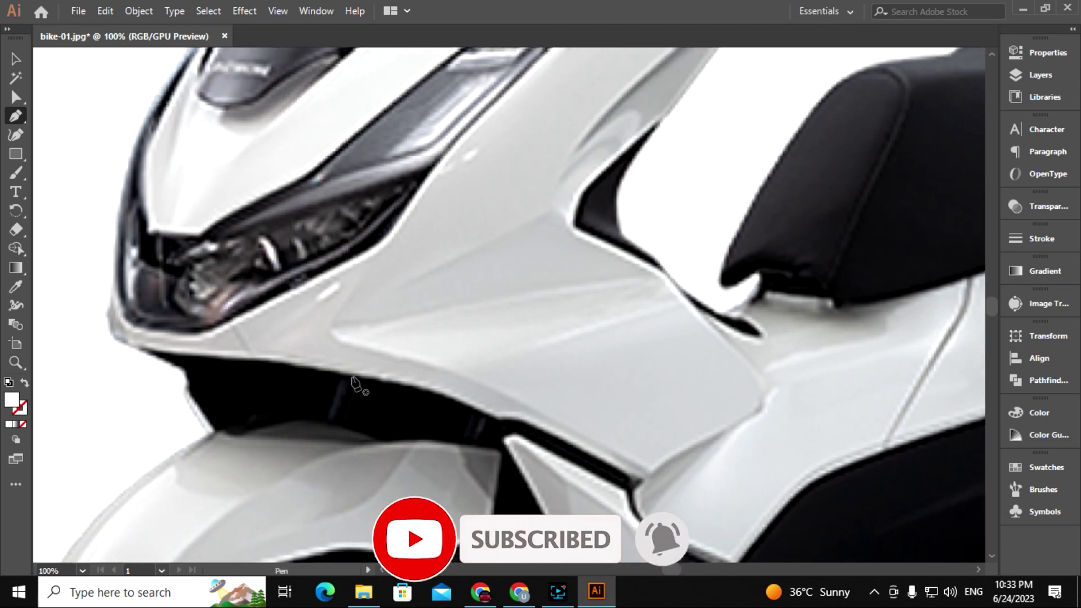
pyautogui.moveTo(354, 384); pyautogui.dragTo(540, 362)
pyautogui.click(537, 358)
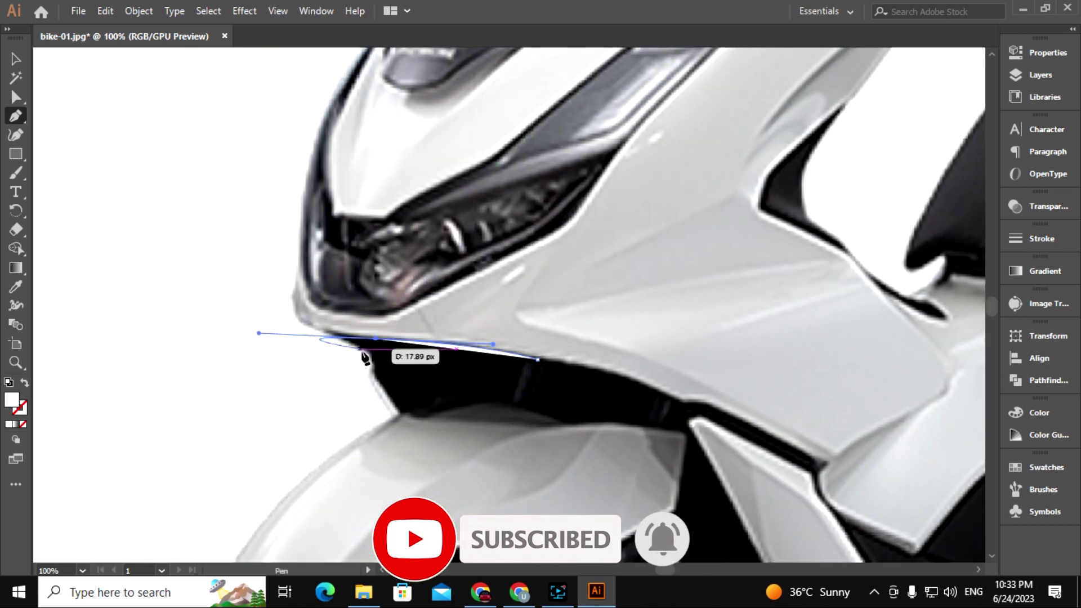
pyautogui.click(380, 345)
# - Extend the path to the panel's front tip and along the headlight's lower edge
pyautogui.moveTo(343, 427); pyautogui.dragTo(263, 498)
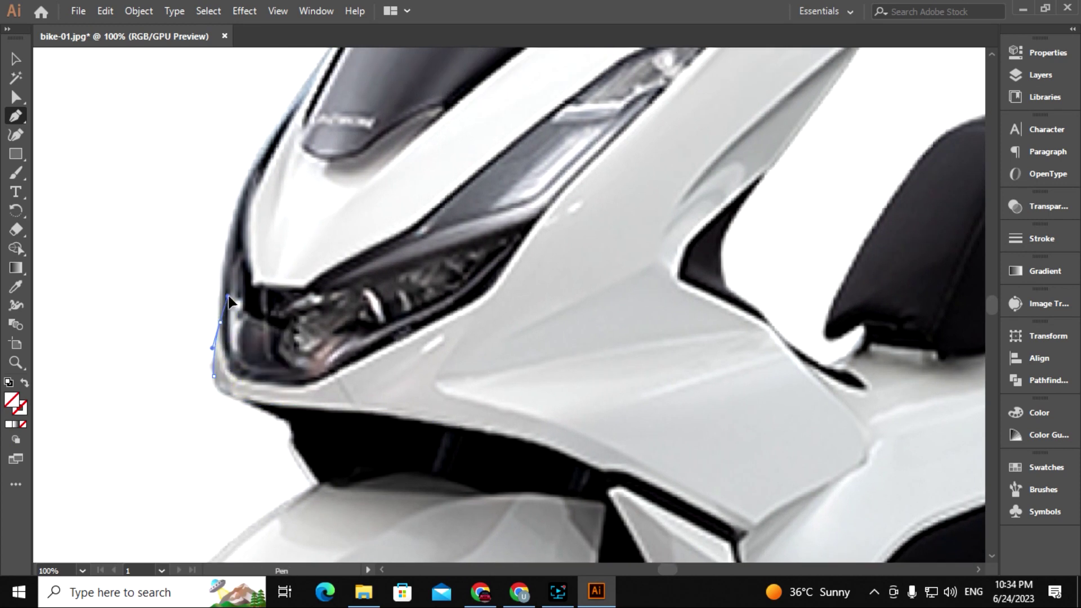
pyautogui.click(219, 324)
pyautogui.moveTo(255, 383); pyautogui.dragTo(165, 301)
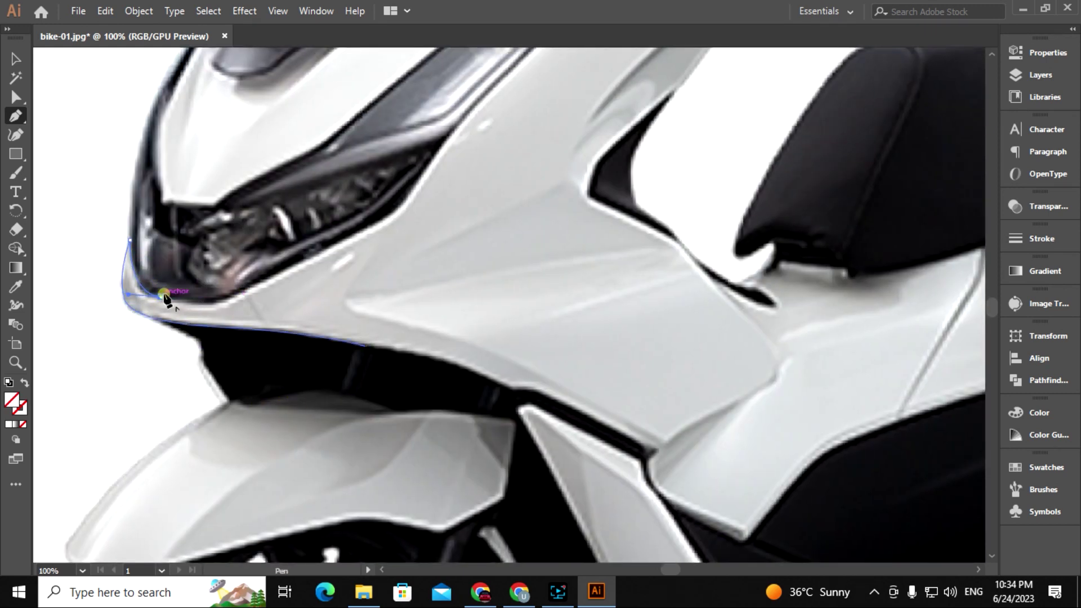
pyautogui.click(224, 299)
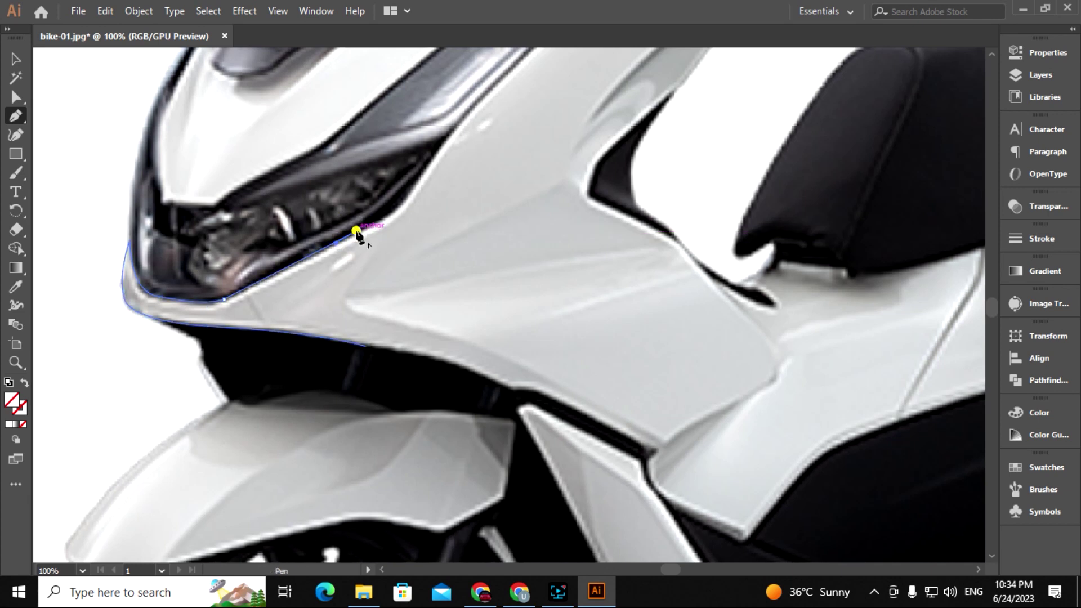
pyautogui.scroll(2, 356, 234)
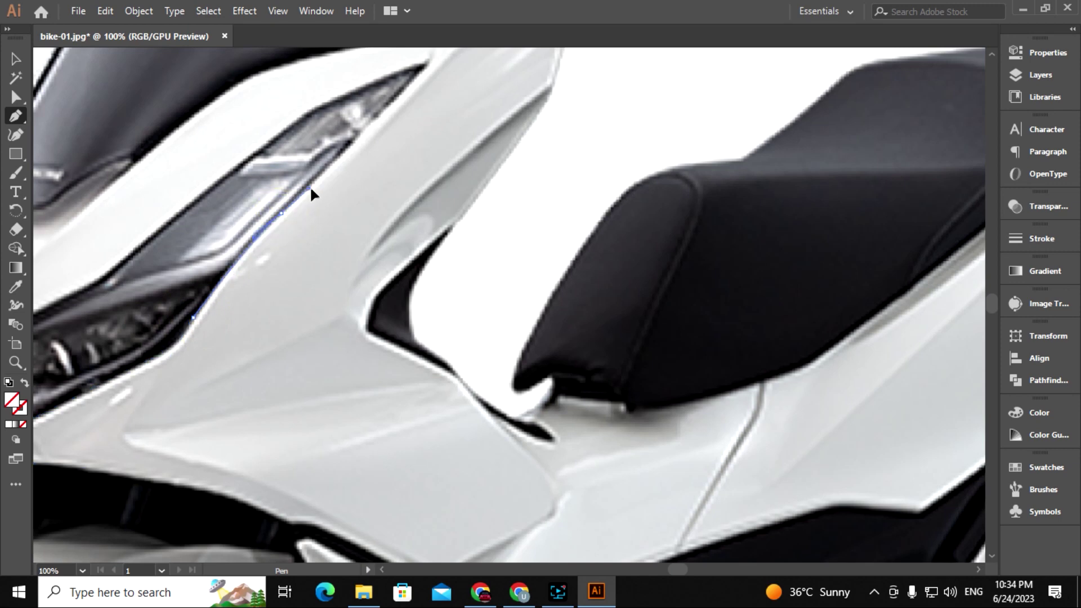
pyautogui.scroll(5, 356, 304)
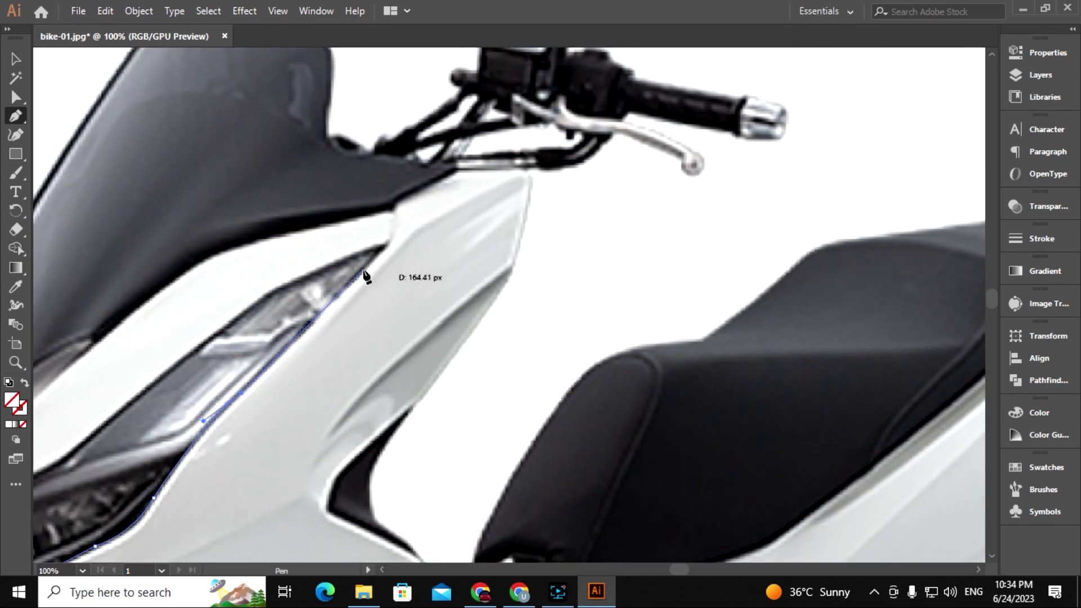
pyautogui.click(364, 275)
# - Curve the path around the headlight and anchor its upper edge
pyautogui.hscroll(-5, 387, 346)
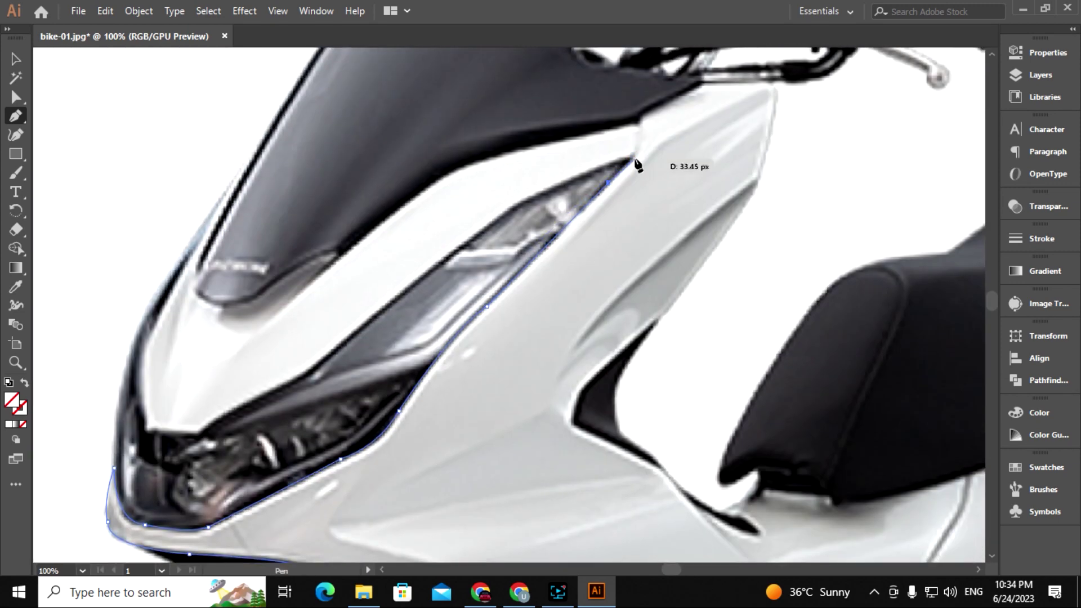
pyautogui.click(536, 196)
pyautogui.moveTo(536, 193); pyautogui.dragTo(486, 230)
pyautogui.scroll(-5, 467, 246)
pyautogui.hscroll(-4, 467, 246)
pyautogui.click(430, 235)
pyautogui.click(392, 258)
pyautogui.scroll(2, 466, 246)
pyautogui.hscroll(-4, 467, 246)
# - Add smooth curved anchors past the headlight corner and along the windscreen edge
pyautogui.moveTo(518, 235); pyautogui.dragTo(527, 220)
pyautogui.hotkey('ctrl', '+')
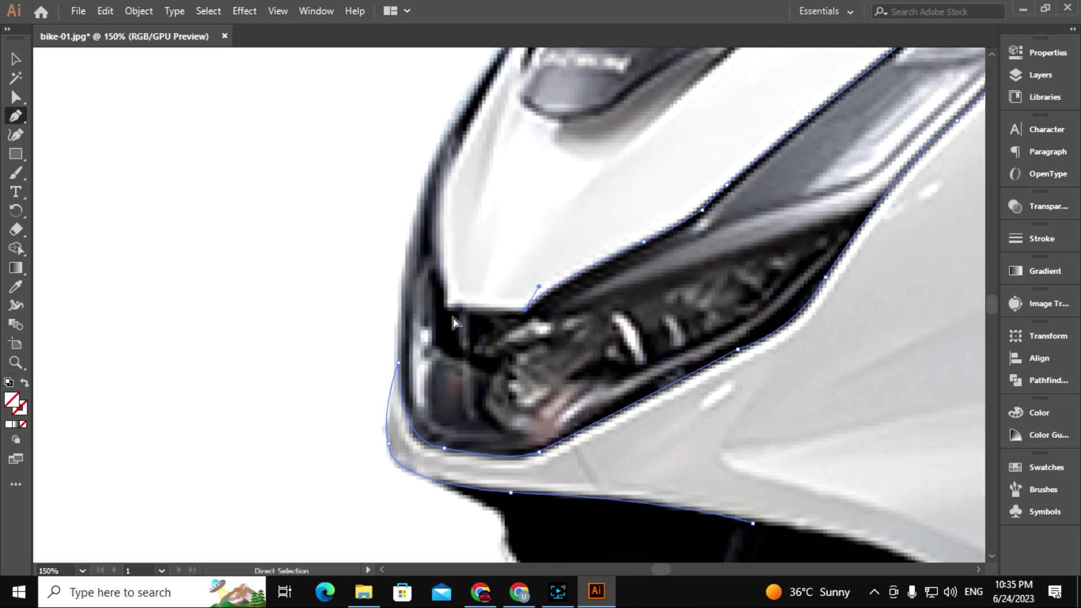
pyautogui.moveTo(454, 309); pyautogui.dragTo(442, 321)
pyautogui.hotkey('ctrl', '-')
pyautogui.moveTo(339, 304); pyautogui.dragTo(361, 273)
pyautogui.scroll(3, 361, 273)
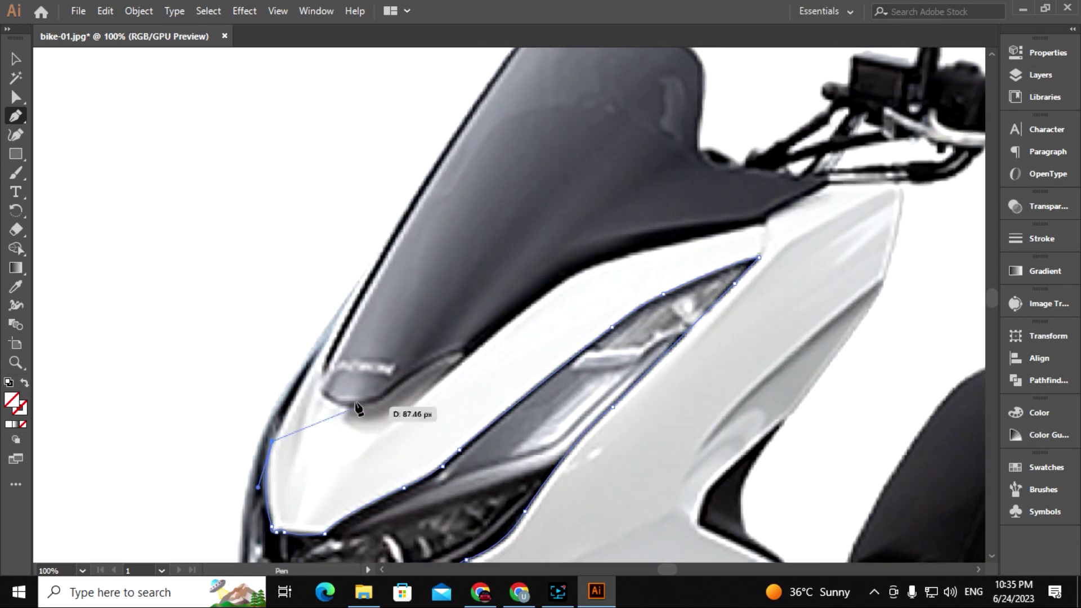
pyautogui.hscroll(2, 433, 174)
pyautogui.moveTo(257, 291)
pyautogui.mouseDown()
pyautogui.moveTo(240, 327)
pyautogui.moveTo(256, 349)
pyautogui.mouseUp()
pyautogui.scroll(2, 243, 332)
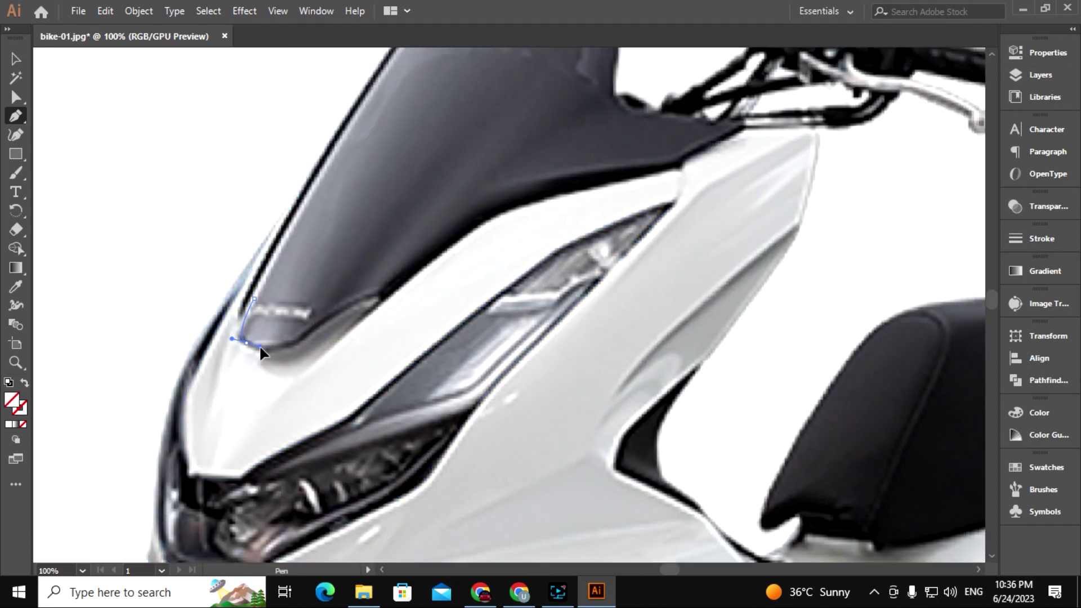
pyautogui.scroll(-2, 259, 345)
pyautogui.scroll(-2, 222, 318)
pyautogui.moveTo(267, 254); pyautogui.dragTo(276, 259)
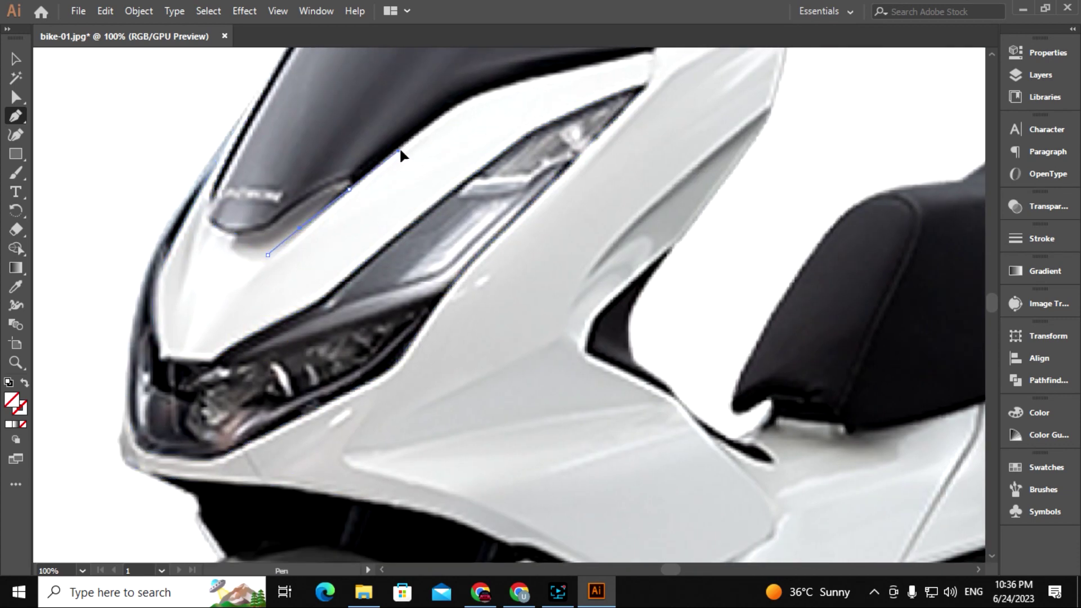
pyautogui.scroll(3, 352, 188)
pyautogui.hscroll(3, 353, 188)
# - Trace the white panel's upper edge, top corner and rear edge
pyautogui.moveTo(375, 193); pyautogui.dragTo(386, 210)
pyautogui.scroll(2, 386, 210)
pyautogui.hscroll(2, 386, 210)
pyautogui.click(397, 239)
pyautogui.scroll(2, 428, 207)
pyautogui.hscroll(2, 427, 208)
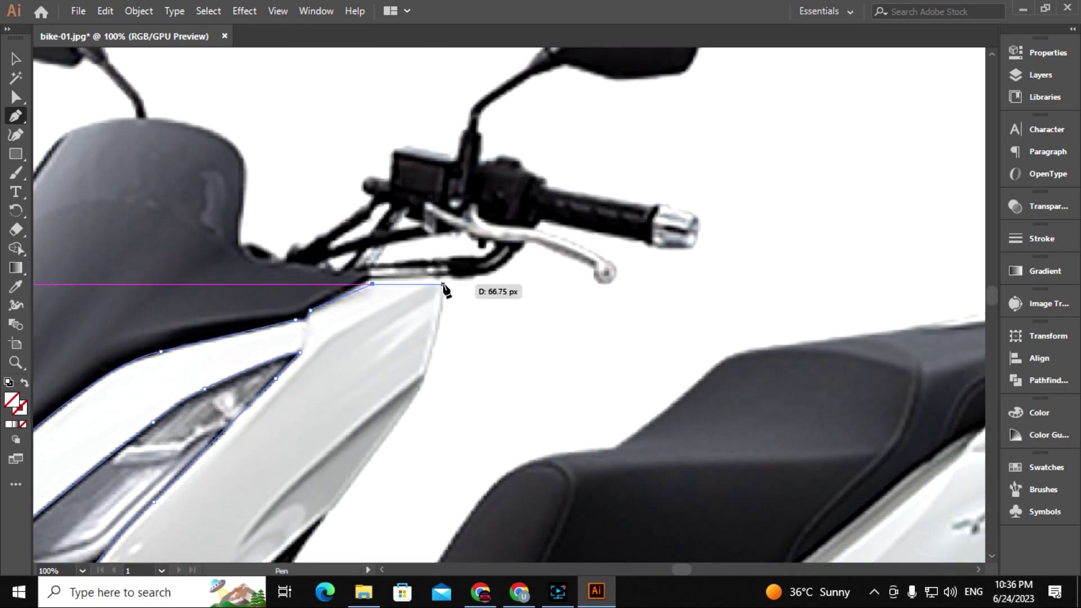
pyautogui.click(443, 285)
pyautogui.scroll(-4, 443, 285)
pyautogui.click(440, 179)
pyautogui.scroll(-2, 418, 222)
pyautogui.hscroll(-1, 417, 222)
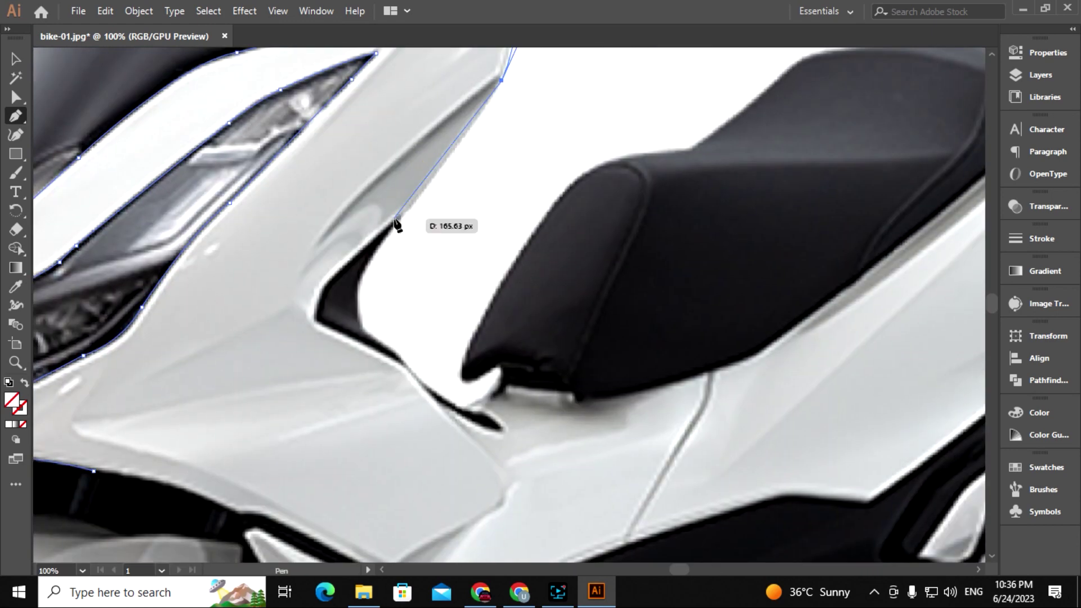
pyautogui.moveTo(425, 187); pyautogui.dragTo(401, 215)
# - Anchor the outline around the panel notch below the seat's front
pyautogui.click(333, 282)
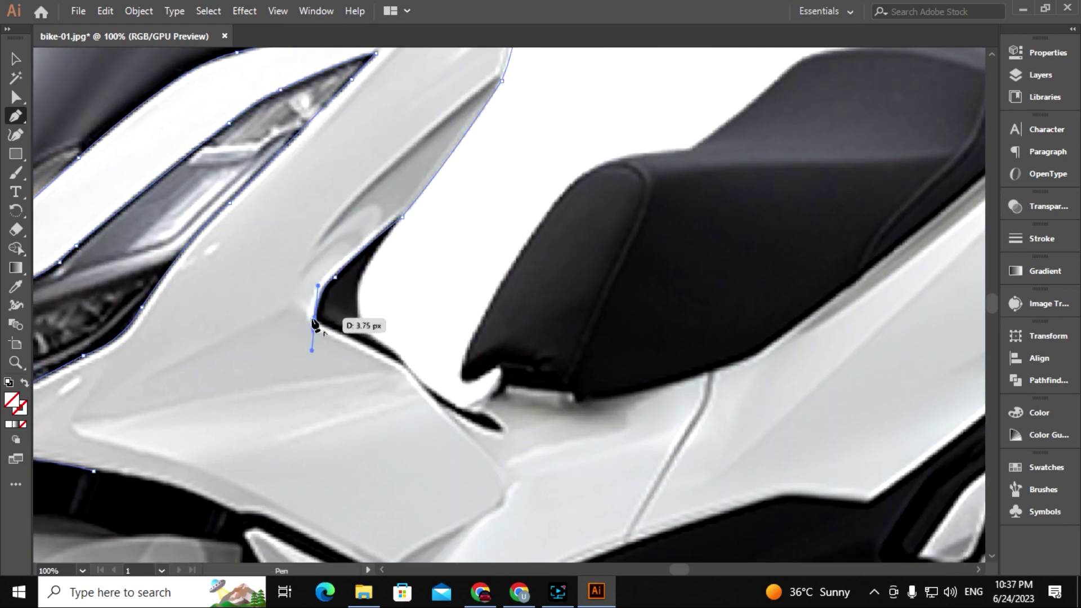
pyautogui.click(315, 318)
pyautogui.scroll(-2, 315, 318)
pyautogui.hscroll(2, 316, 318)
pyautogui.click(300, 250)
pyautogui.click(336, 283)
pyautogui.scroll(-1, 337, 284)
pyautogui.hscroll(2, 336, 283)
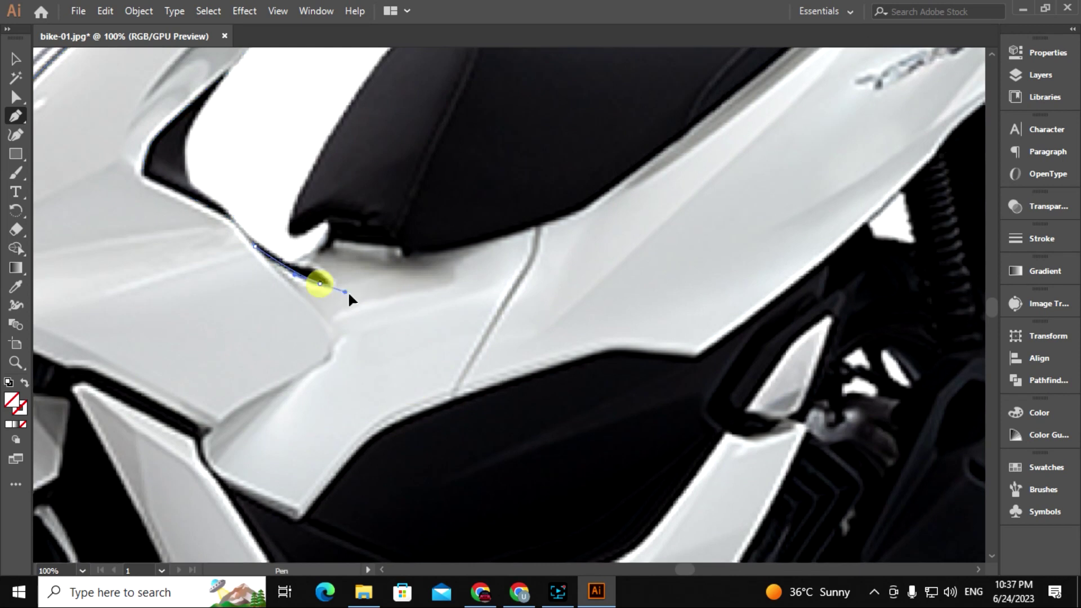
# - Curve the path around the seat's front and bottom corners and along its edge
pyautogui.moveTo(298, 276); pyautogui.dragTo(323, 330)
pyautogui.moveTo(335, 316); pyautogui.dragTo(350, 304)
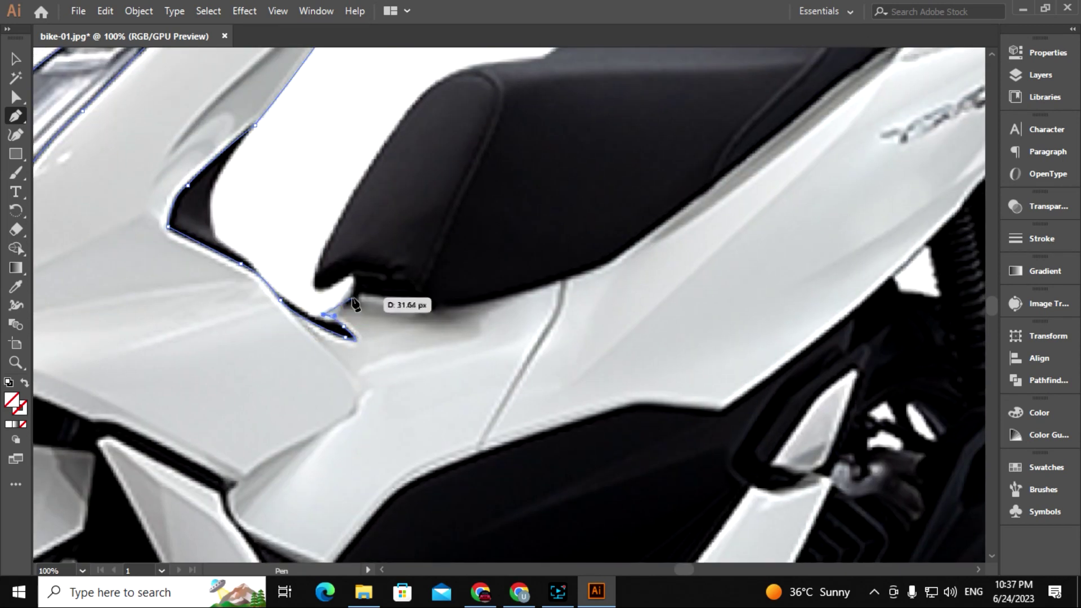
pyautogui.scroll(1, 350, 298)
pyautogui.click(415, 330)
pyautogui.moveTo(415, 330); pyautogui.dragTo(345, 331)
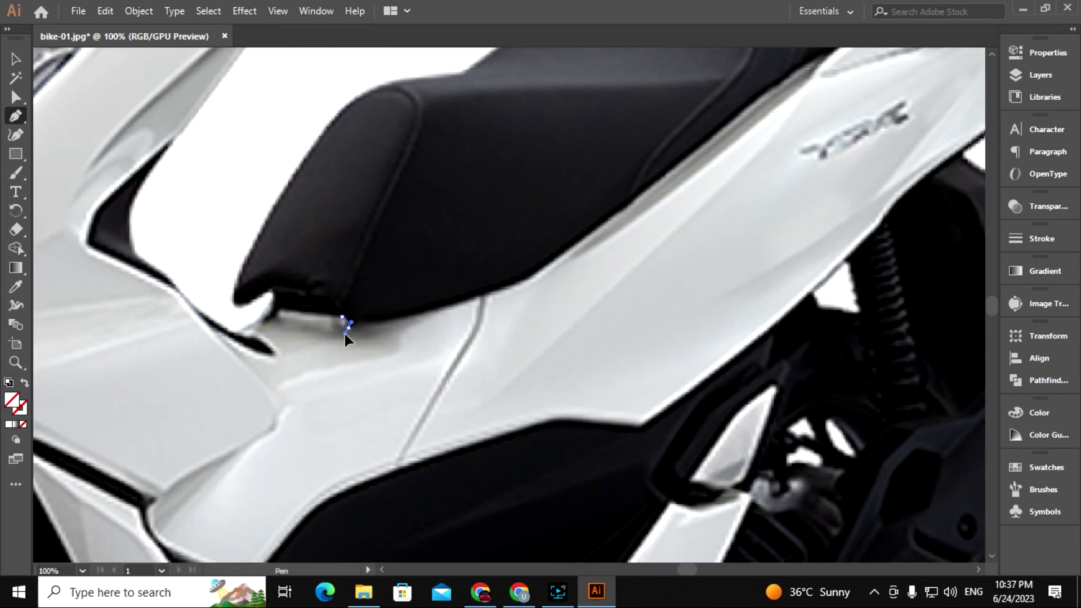
pyautogui.hscroll(2, 346, 331)
pyautogui.hscroll(4, 465, 261)
pyautogui.click(451, 222)
pyautogui.click(379, 289)
pyautogui.hscroll(3, 378, 289)
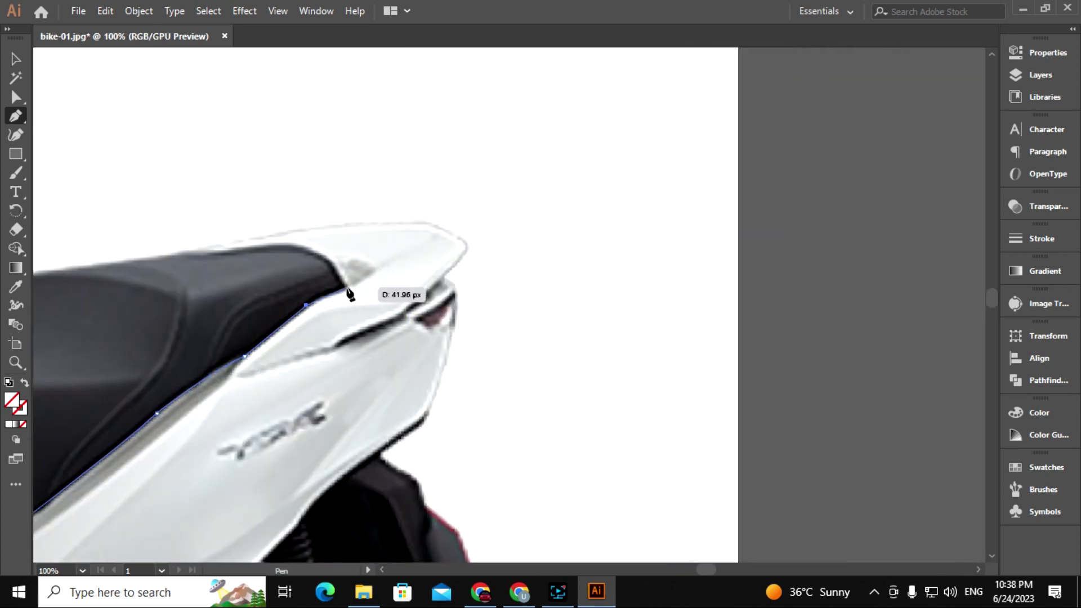
# - Trace the seat top and rear cowl top out to the cowl tip
pyautogui.moveTo(350, 293); pyautogui.dragTo(470, 330)
pyautogui.moveTo(407, 280); pyautogui.dragTo(373, 287)
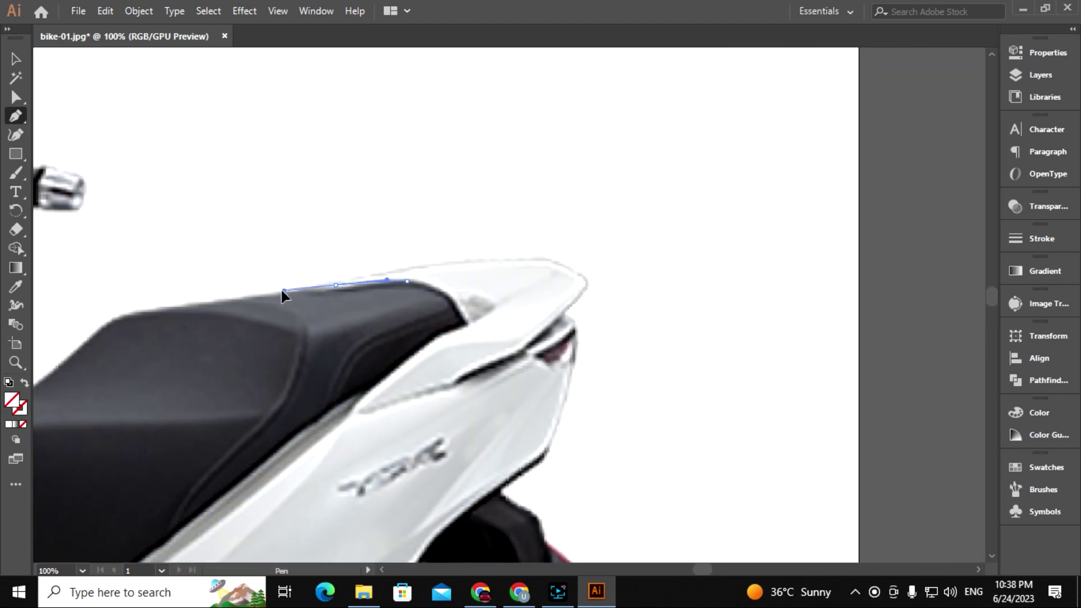
pyautogui.scroll(-2, 283, 294)
pyautogui.hscroll(3, 283, 295)
pyautogui.moveTo(436, 228); pyautogui.dragTo(451, 223)
pyautogui.moveTo(486, 242); pyautogui.dragTo(521, 262)
pyautogui.click(490, 262)
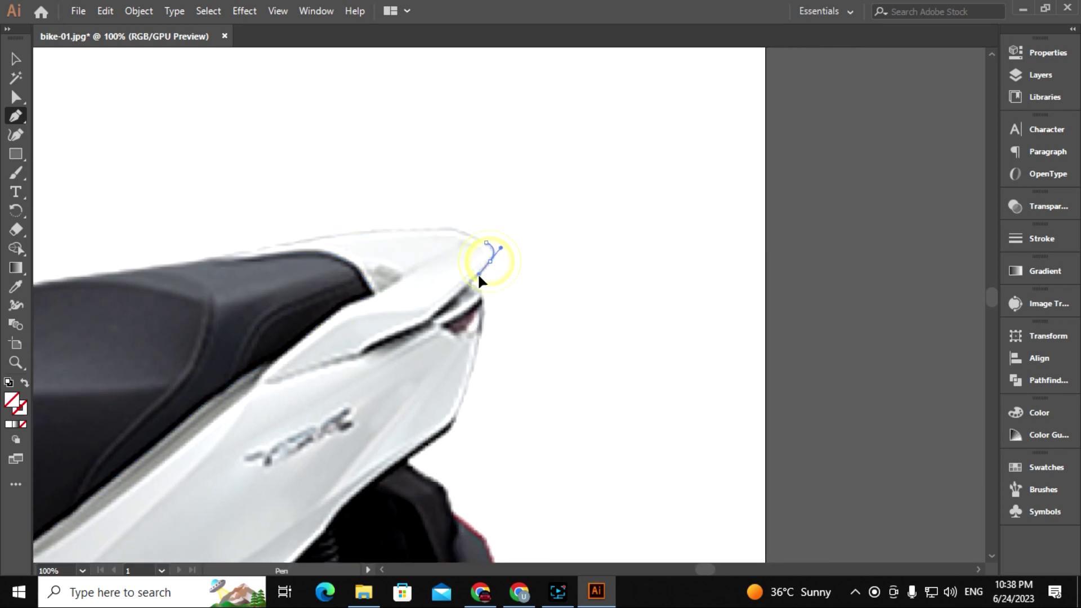
# - Curve the outline down the rear cowl's back edge and around the tail tip
pyautogui.scroll(-2, 483, 282)
pyautogui.hscroll(2, 531, 217)
pyautogui.moveTo(442, 168)
pyautogui.mouseDown()
pyautogui.moveTo(453, 177)
pyautogui.moveTo(304, 284)
pyautogui.mouseUp()
pyautogui.scroll(2, 453, 177)
pyautogui.hscroll(3, 453, 177)
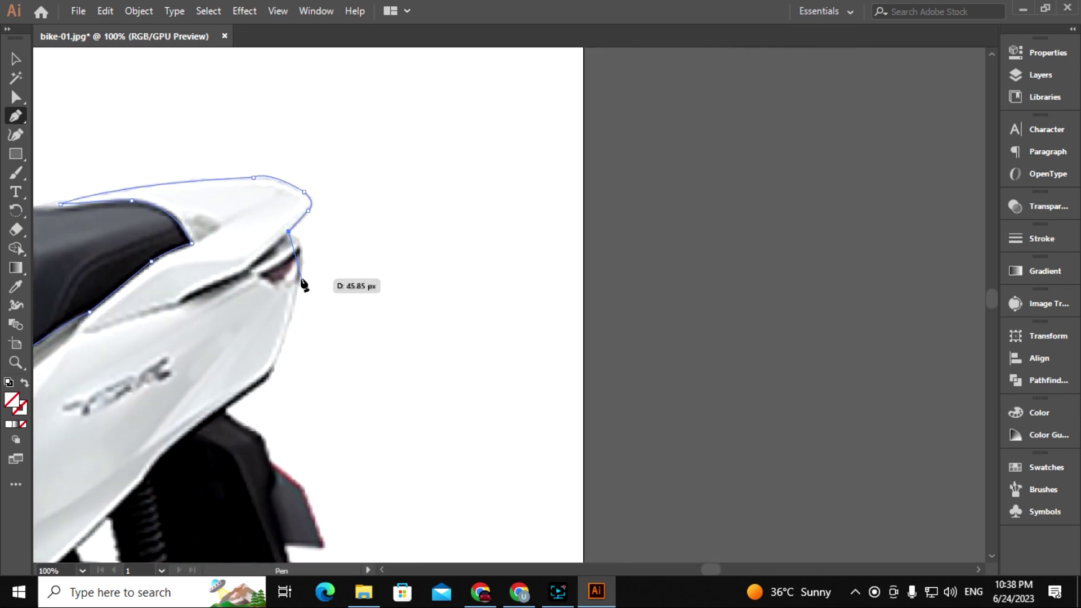
pyautogui.scroll(-2, 298, 245)
pyautogui.hscroll(-2, 298, 245)
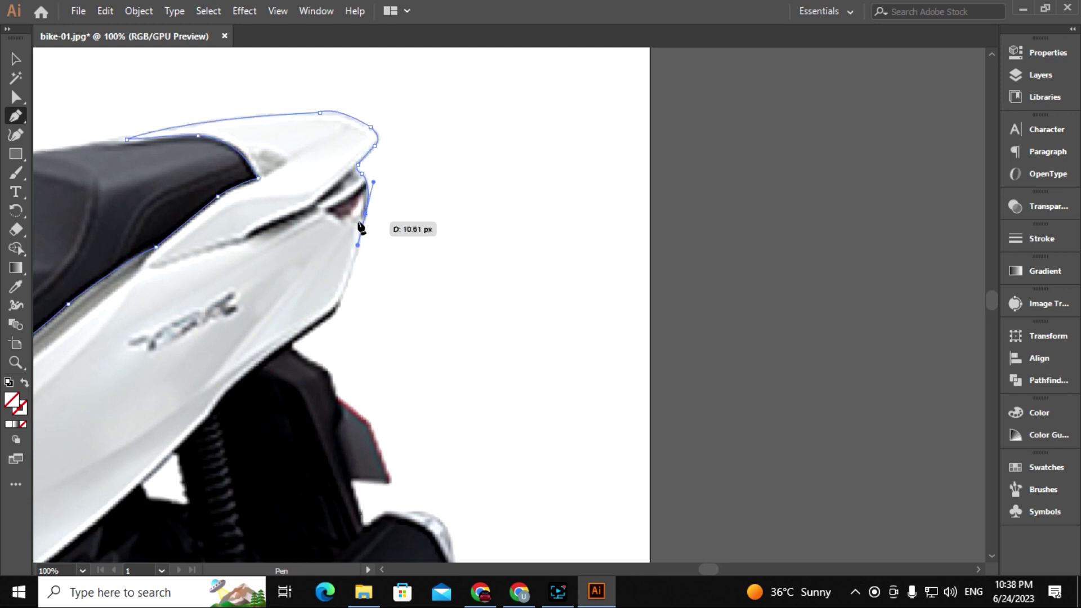
pyautogui.moveTo(360, 231); pyautogui.dragTo(422, 256)
pyautogui.hscroll(-2, 423, 256)
pyautogui.moveTo(445, 169); pyautogui.dragTo(473, 225)
pyautogui.scroll(-3, 473, 225)
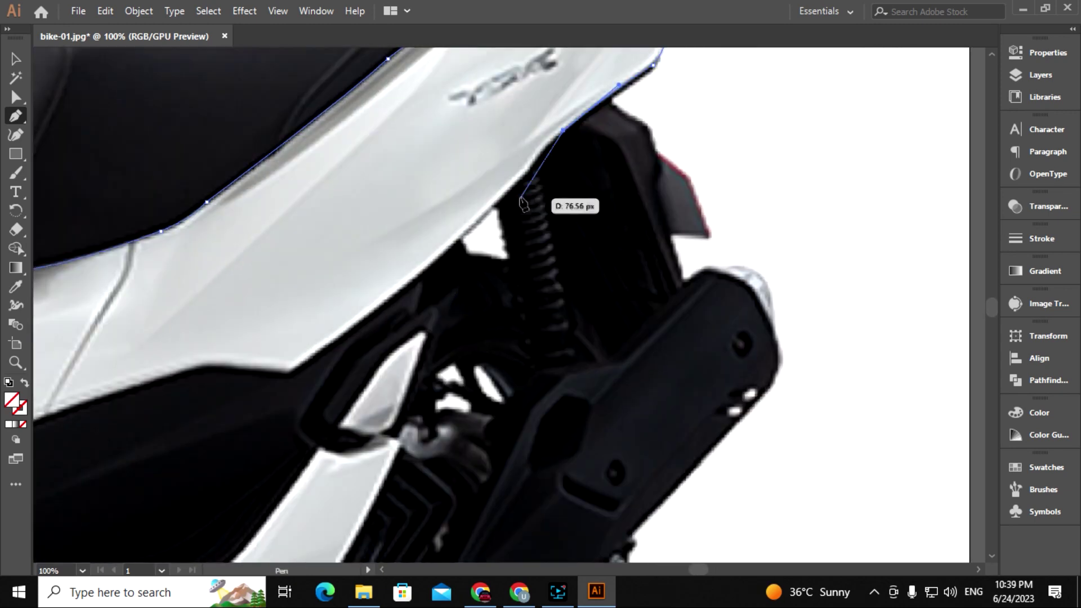
# - Place anchors running down the lower cowl edge
pyautogui.click(527, 174)
pyautogui.scroll(-2, 526, 174)
pyautogui.click(610, 219)
pyautogui.click(519, 280)
pyautogui.click(429, 341)
pyautogui.hscroll(-3, 429, 341)
pyautogui.scroll(-1, 652, 297)
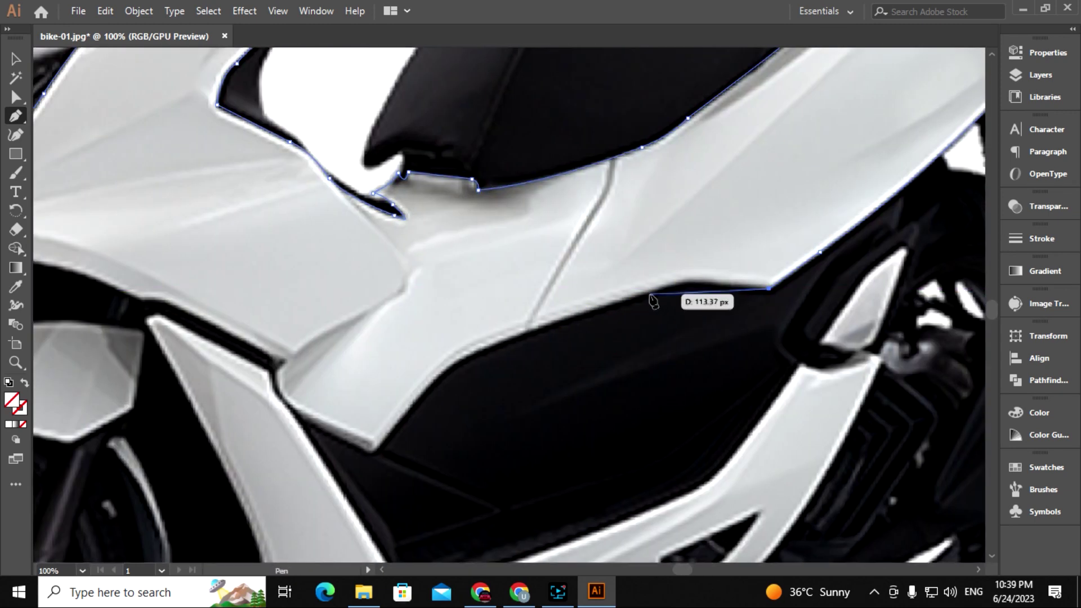
# - Continue the outline with curved and corner anchors along the cowl edge
pyautogui.moveTo(705, 283); pyautogui.dragTo(660, 300)
pyautogui.scroll(-1, 641, 299)
pyautogui.hscroll(-3, 642, 299)
pyautogui.click(648, 288)
pyautogui.scroll(-1, 649, 290)
pyautogui.hscroll(-3, 648, 290)
pyautogui.click(698, 294)
pyautogui.click(682, 313)
# - Extend the outline along the cowl toward the headlight, curving under the front fairing
pyautogui.scroll(1, 616, 287)
pyautogui.click(615, 359)
pyautogui.scroll(1, 615, 361)
pyautogui.hscroll(3, 615, 360)
pyautogui.click(482, 403)
pyautogui.click(482, 376)
pyautogui.click(477, 358)
pyautogui.hscroll(-3, 478, 358)
pyautogui.click(578, 332)
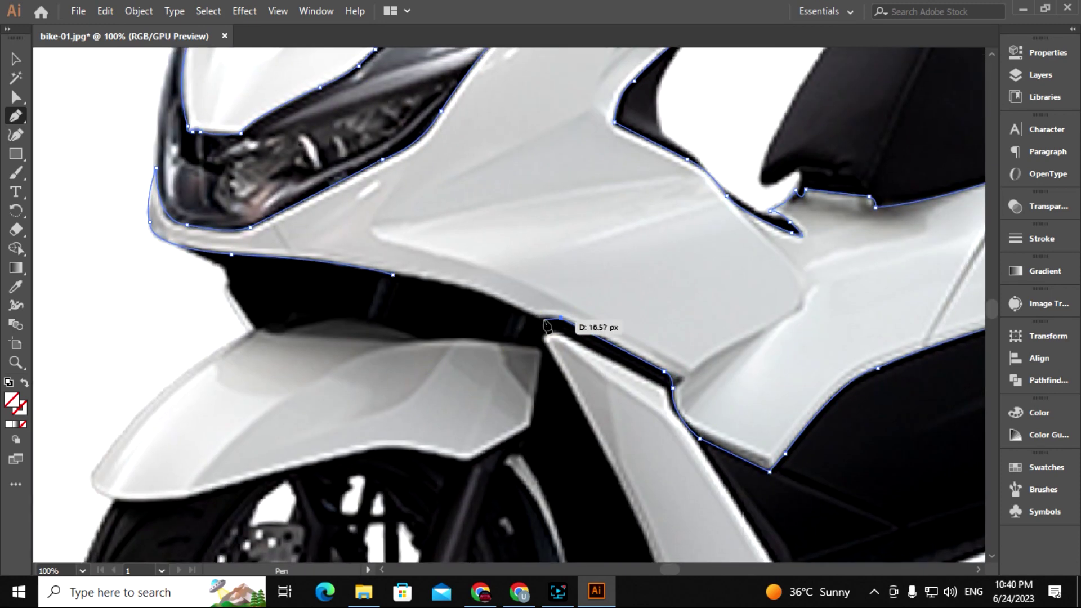
pyautogui.hscroll(-1, 578, 332)
pyautogui.moveTo(477, 311); pyautogui.dragTo(432, 295)
pyautogui.click(314, 290)
# - Zoom out to check the whole outline, then zoom back in on the scooter front
pyautogui.hotkey('ctrl', '-')
pyautogui.hotkey('ctrl', '0')
pyautogui.hotkey('ctrl', '+')
pyautogui.hotkey('ctrl', '+')
pyautogui.hotkey('ctrl', '+')
pyautogui.hotkey('ctrl', '+')
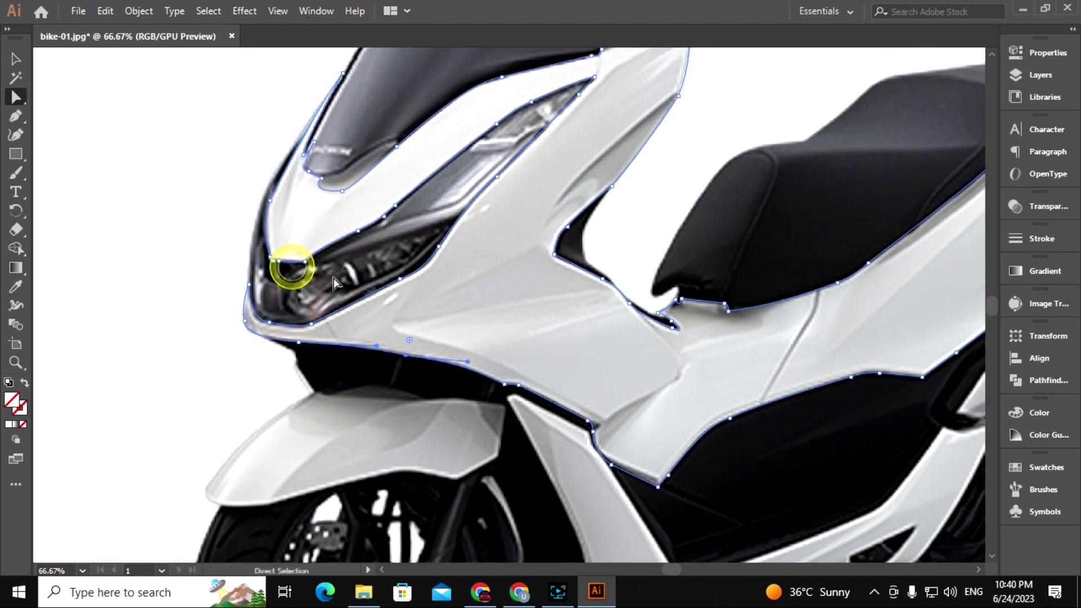
pyautogui.hotkey('ctrl', '+')
# - Join the open path end to the body outline and select the top tail anchor
pyautogui.moveTo(483, 318); pyautogui.dragTo(499, 328)
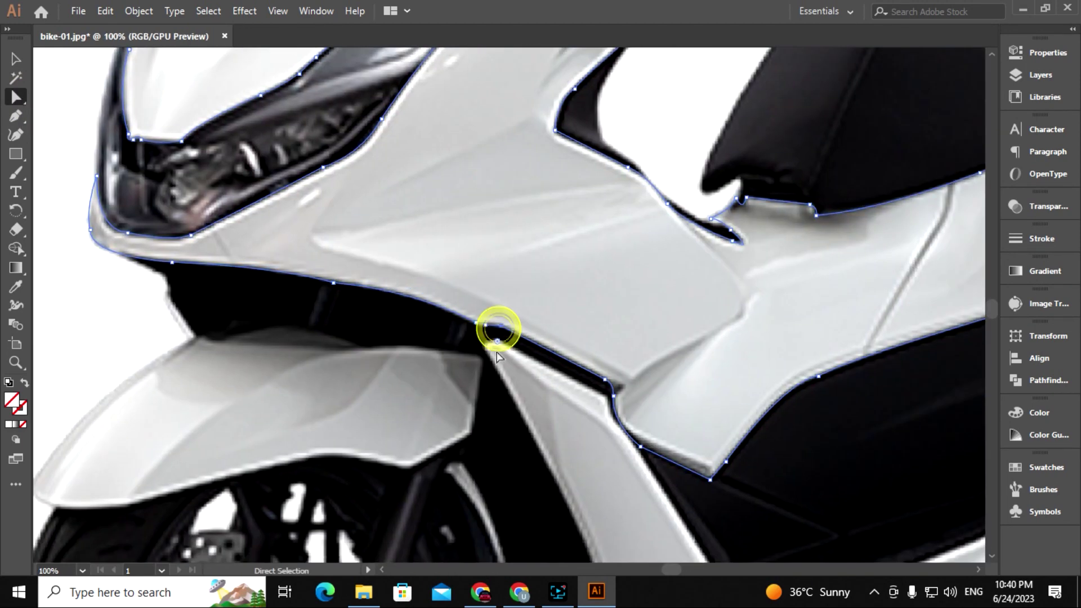
pyautogui.moveTo(779, 559); pyautogui.dragTo(554, 382)
pyautogui.moveTo(732, 337)
pyautogui.mouseDown()
pyautogui.moveTo(586, 193)
pyautogui.moveTo(475, 338)
pyautogui.mouseUp()
pyautogui.moveTo(514, 285)
pyautogui.mouseDown()
pyautogui.moveTo(450, 345)
pyautogui.moveTo(733, 359)
pyautogui.mouseUp()
pyautogui.click(668, 225)
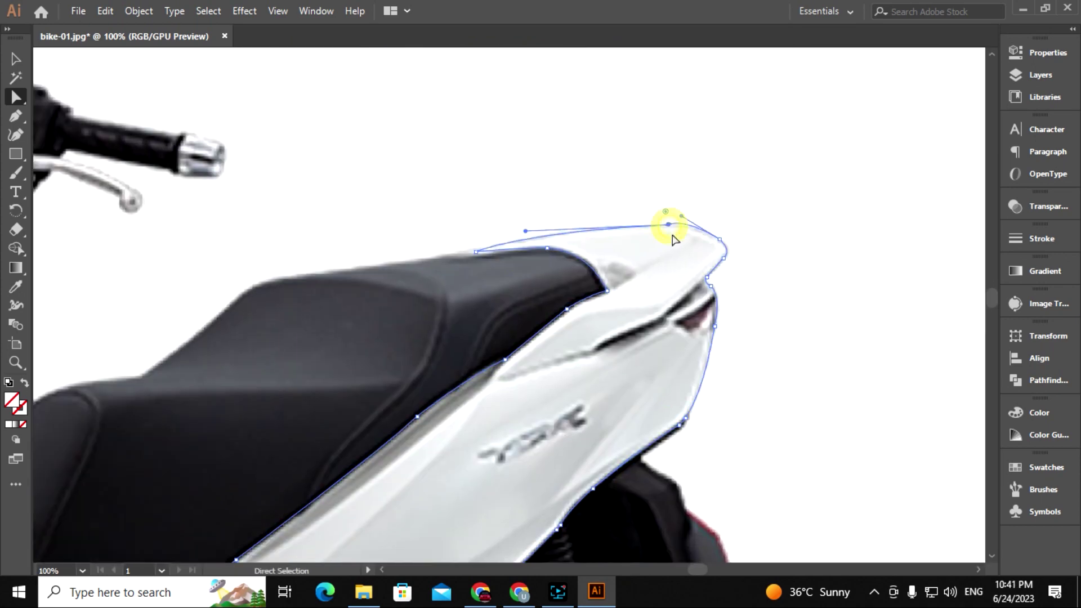
# - Drag the seat and fairing anchors so the outline follows the body panel edges
pyautogui.moveTo(493, 339); pyautogui.dragTo(552, 146)
pyautogui.moveTo(704, 163); pyautogui.dragTo(800, 175)
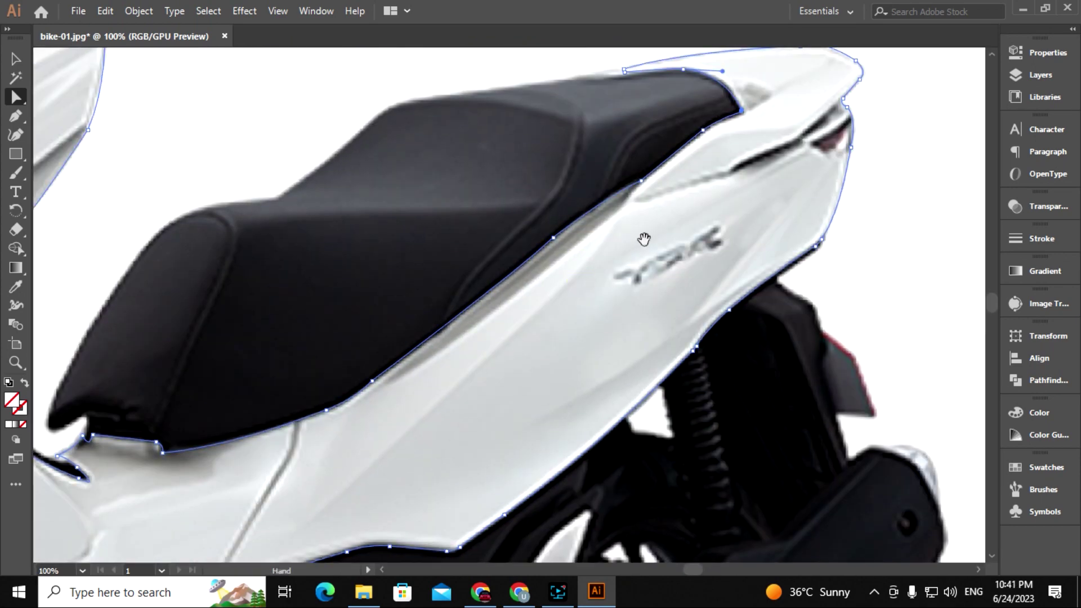
pyautogui.moveTo(519, 294); pyautogui.dragTo(748, 89)
pyautogui.moveTo(558, 206)
pyautogui.mouseDown()
pyautogui.moveTo(503, 271)
pyautogui.moveTo(693, 181)
pyautogui.mouseUp()
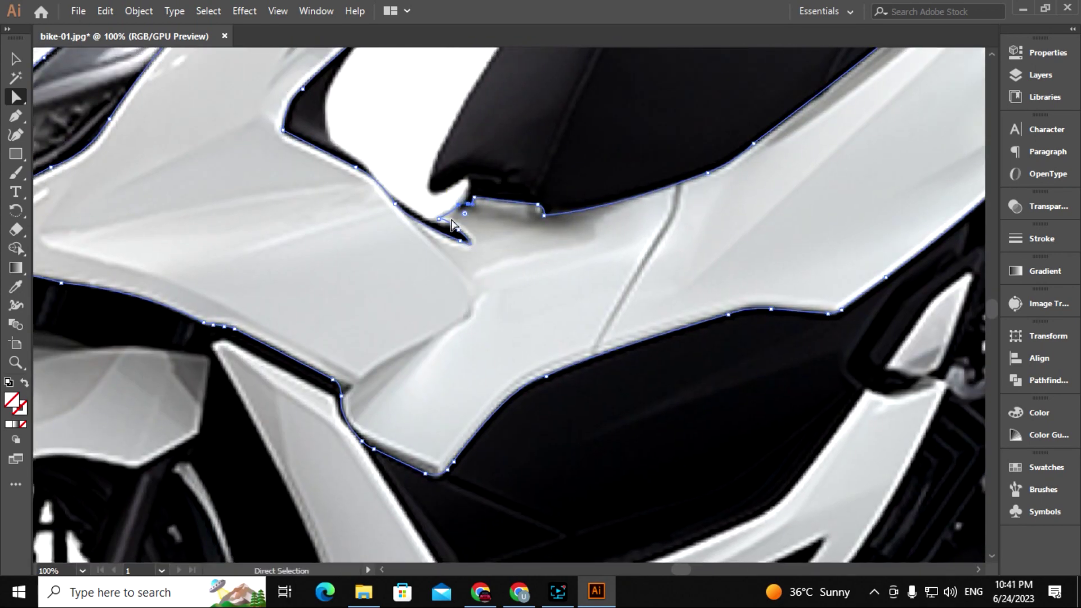
pyautogui.moveTo(265, 143); pyautogui.dragTo(389, 189)
pyautogui.moveTo(467, 154); pyautogui.dragTo(405, 418)
pyautogui.moveTo(543, 109); pyautogui.dragTo(478, 125)
# - Adjust the front fairing anchor curve toward the headlight and windshield, then view the whole scooter
pyautogui.click(540, 167)
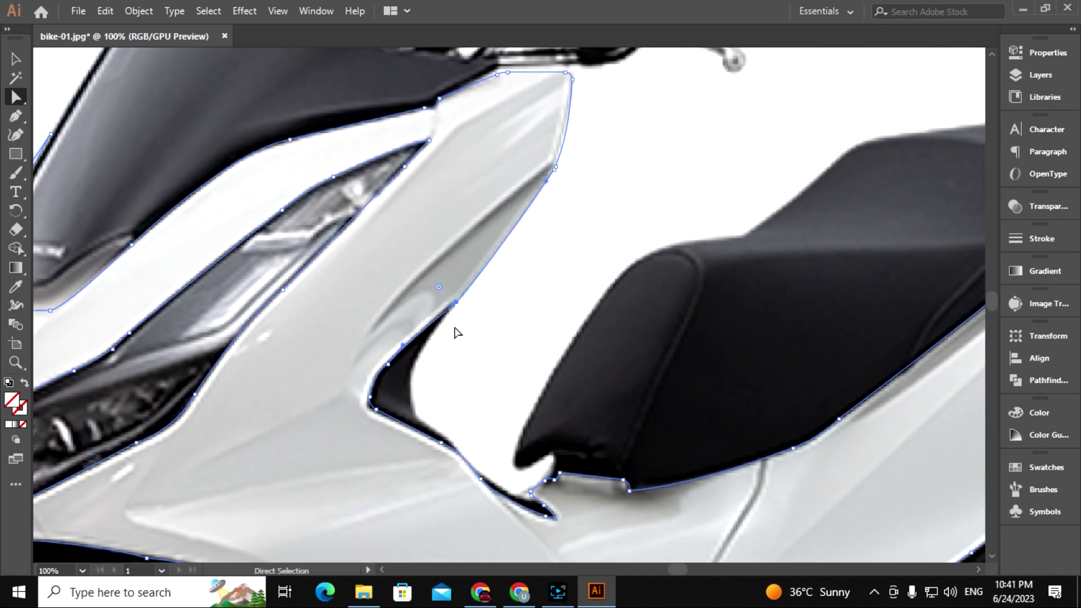
pyautogui.moveTo(456, 332); pyautogui.dragTo(608, 160)
pyautogui.moveTo(265, 201); pyautogui.dragTo(375, 246)
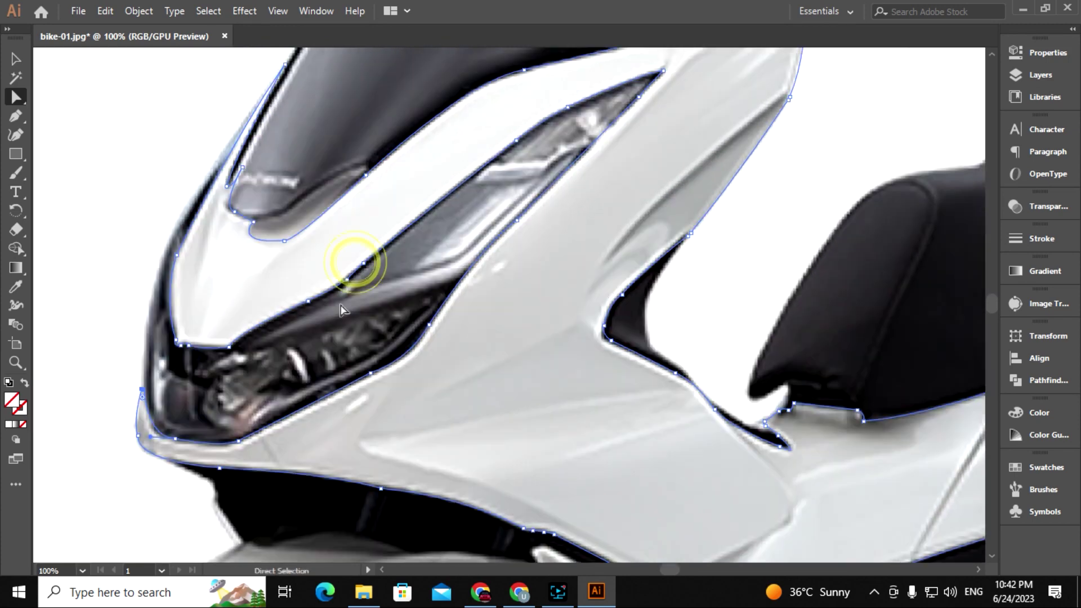
pyautogui.moveTo(171, 346)
pyautogui.mouseDown()
pyautogui.moveTo(314, 326)
pyautogui.moveTo(357, 188)
pyautogui.mouseUp()
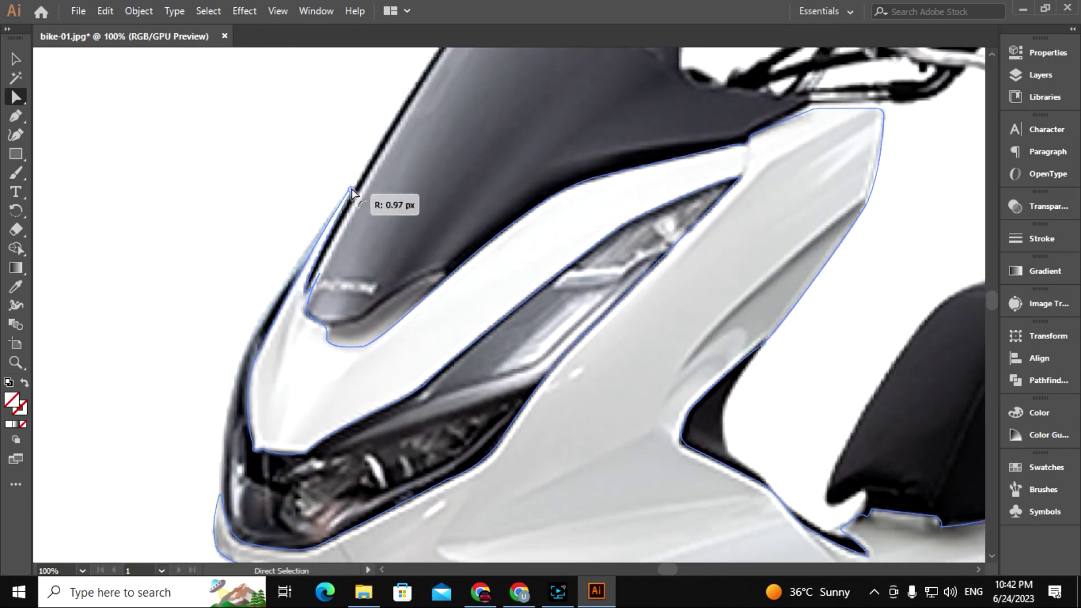
pyautogui.hotkey('ctrl', '0')
pyautogui.press('v')
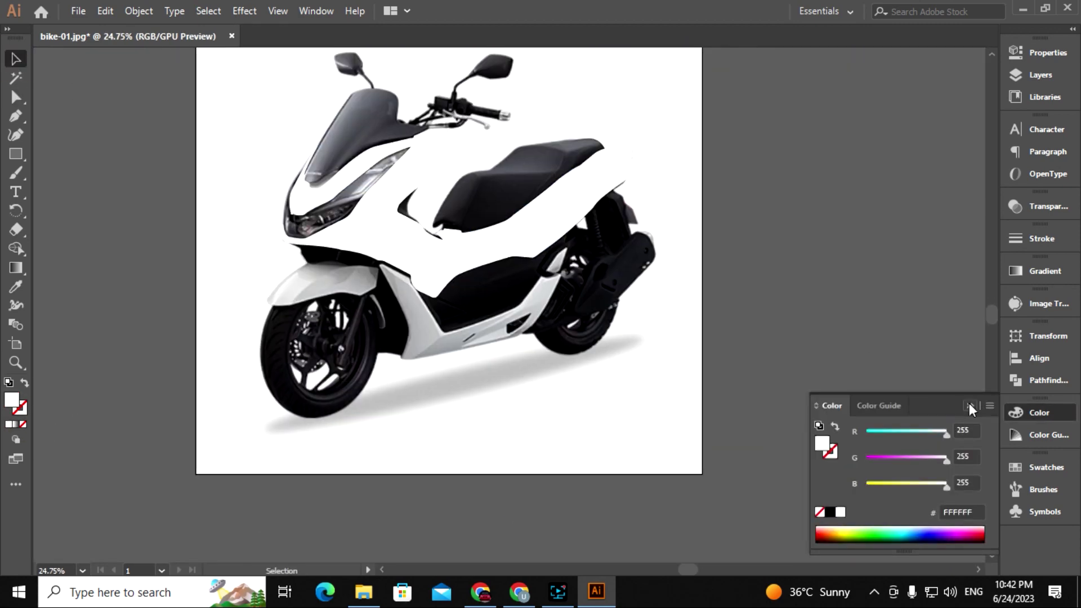
# - Close the colour settings, zoom to the front fender, and begin its Pen outline at the front tip
pyautogui.click(970, 405)
pyautogui.hotkey('ctrl', '=')
pyautogui.hotkey('ctrl', '=')
pyautogui.hotkey('ctrl', '=')
pyautogui.moveTo(383, 364); pyautogui.dragTo(485, 296)
pyautogui.hotkey('ctrl', '=')
pyautogui.hotkey('ctrl', '=')
pyautogui.press('p')
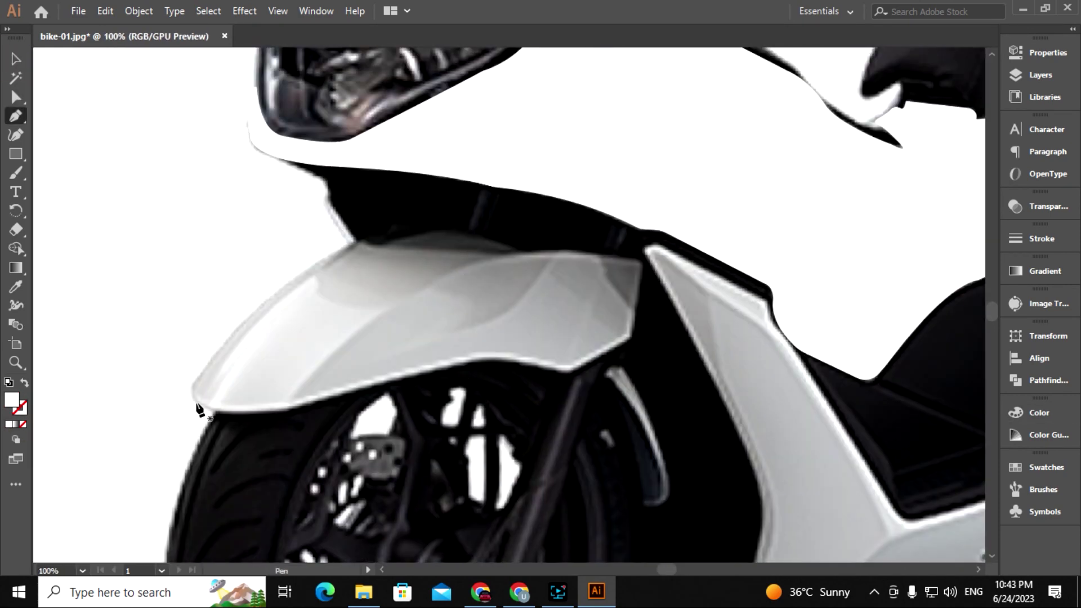
pyautogui.scroll(-2, 206, 405)
pyautogui.click(183, 344)
pyautogui.moveTo(173, 306); pyautogui.dragTo(184, 285)
pyautogui.scroll(3, 172, 308)
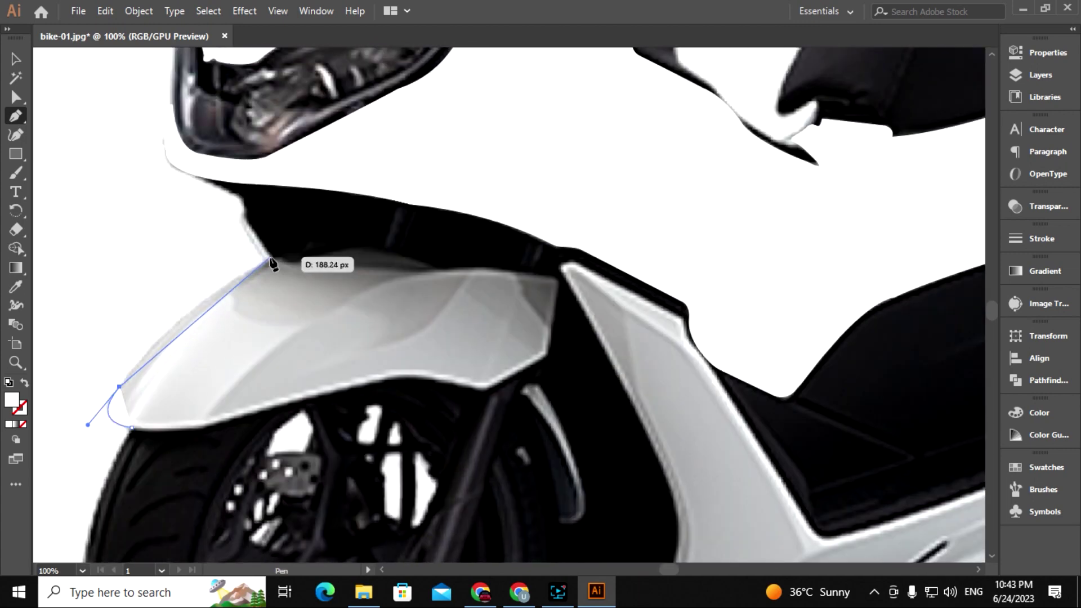
# - Trace the fender's top edge with anchors out to its curved rear corner
pyautogui.click(321, 249)
pyautogui.click(362, 248)
pyautogui.hscroll(5, 363, 249)
pyautogui.scroll(3, 349, 304)
pyautogui.click(340, 335)
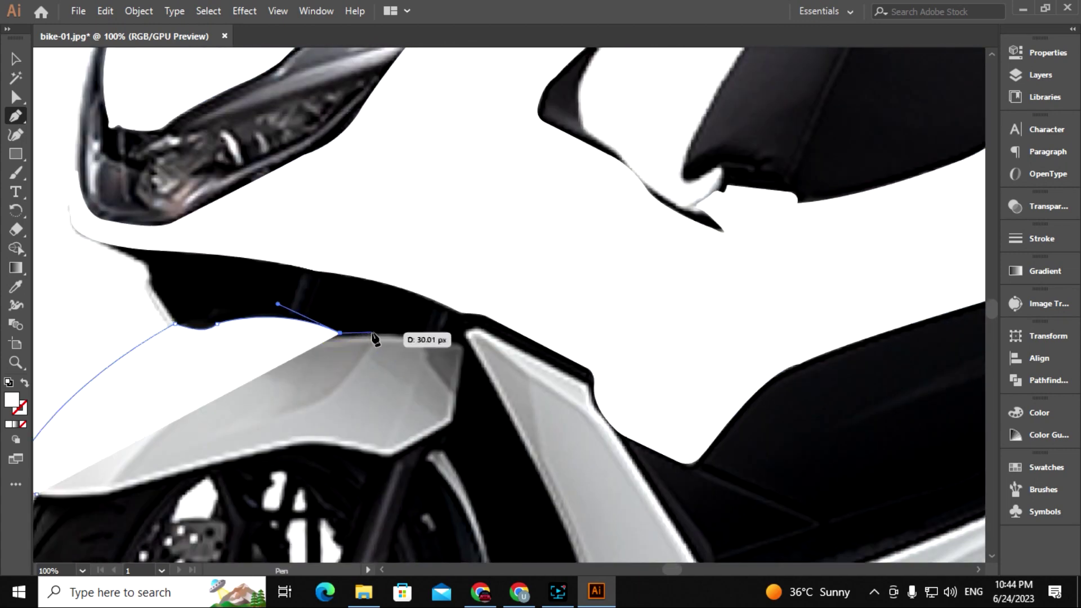
pyautogui.moveTo(465, 348)
pyautogui.mouseDown()
pyautogui.moveTo(387, 294)
pyautogui.moveTo(629, 348)
pyautogui.mouseUp()
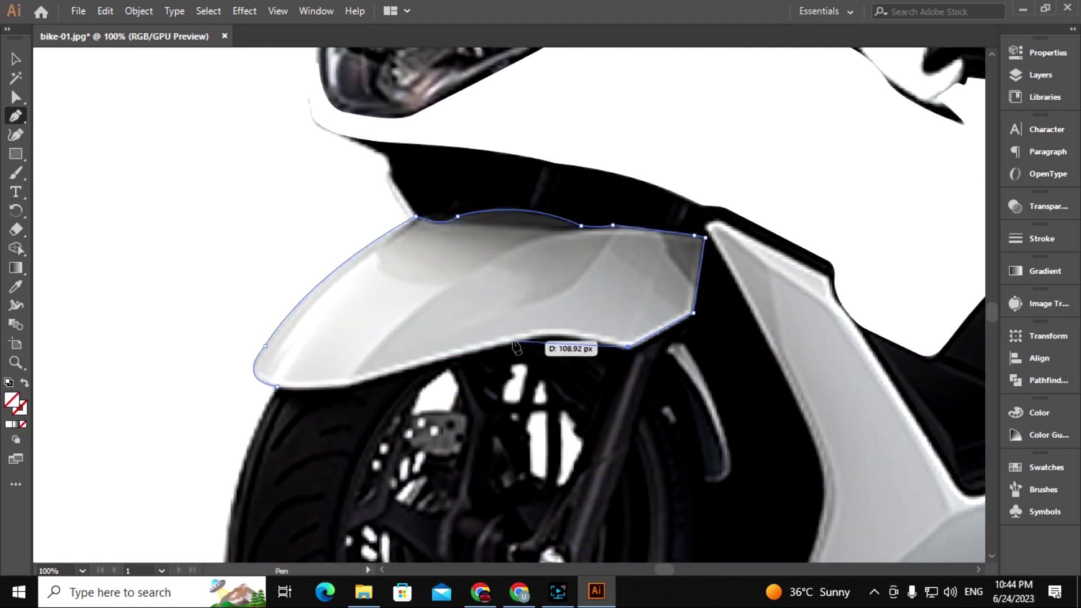
pyautogui.moveTo(517, 343); pyautogui.dragTo(484, 364)
# - Curve the fender underside back to the start and close the outline
pyautogui.scroll(-3, 484, 364)
pyautogui.hscroll(-5, 483, 363)
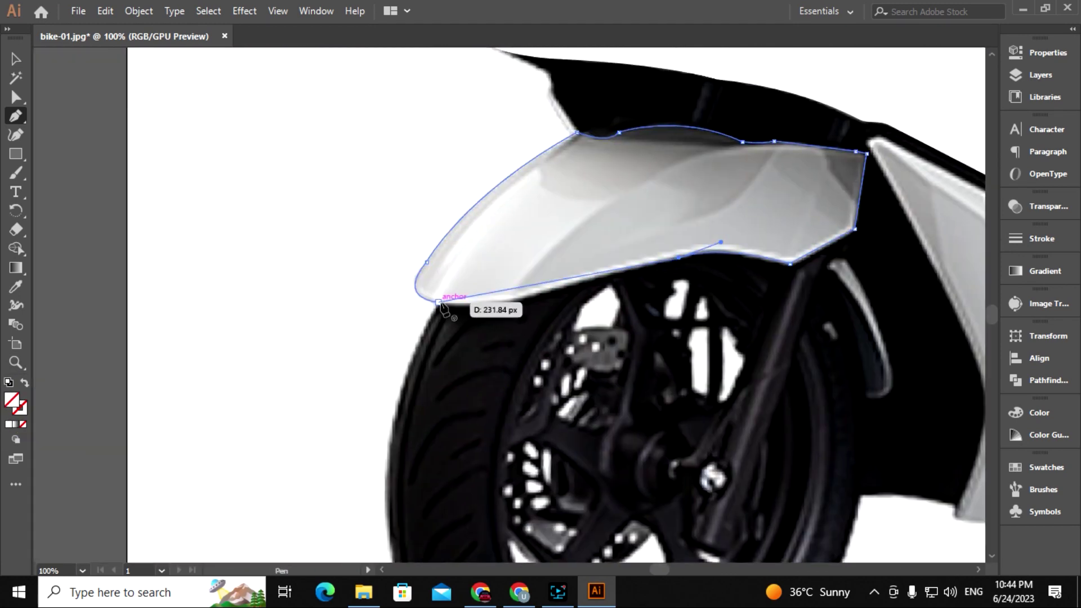
pyautogui.moveTo(470, 314); pyautogui.dragTo(533, 295)
pyautogui.moveTo(439, 303); pyautogui.dragTo(416, 292)
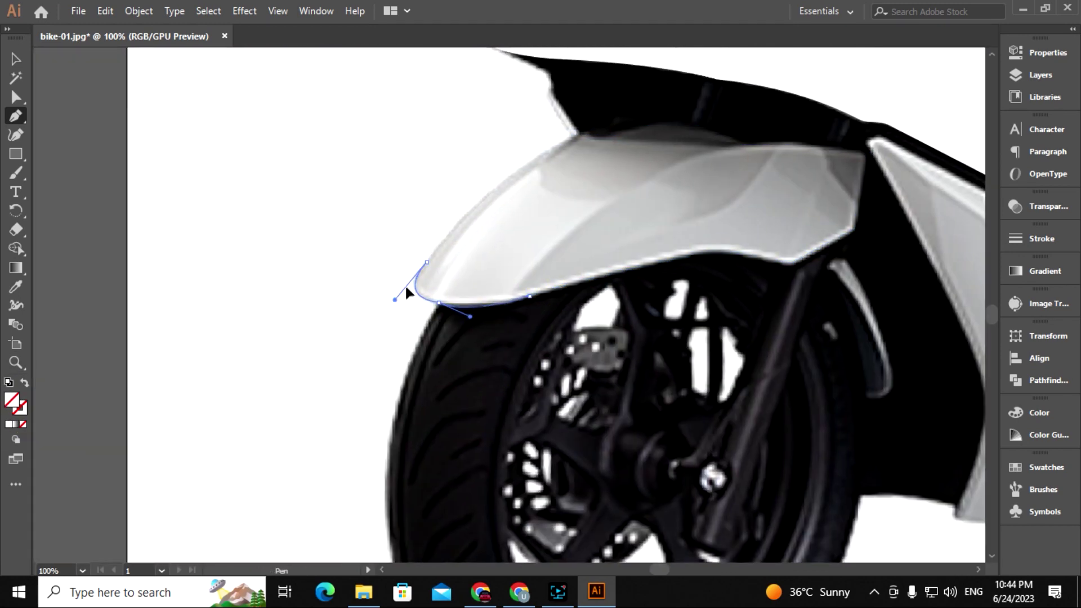
pyautogui.hscroll(5, 360, 292)
pyautogui.scroll(2, 360, 293)
pyautogui.click(15, 97)
# - Select the white body shape and fender, then open their fill colour to change it to red
pyautogui.hscroll(2, 515, 262)
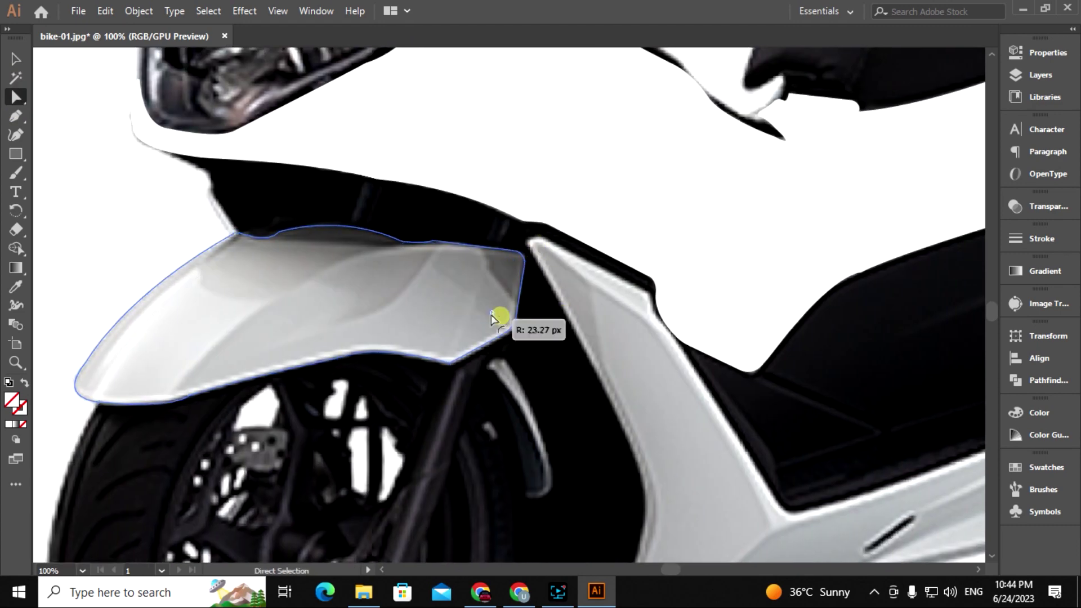
pyautogui.hscroll(-3, 491, 319)
pyautogui.scroll(-1, 490, 318)
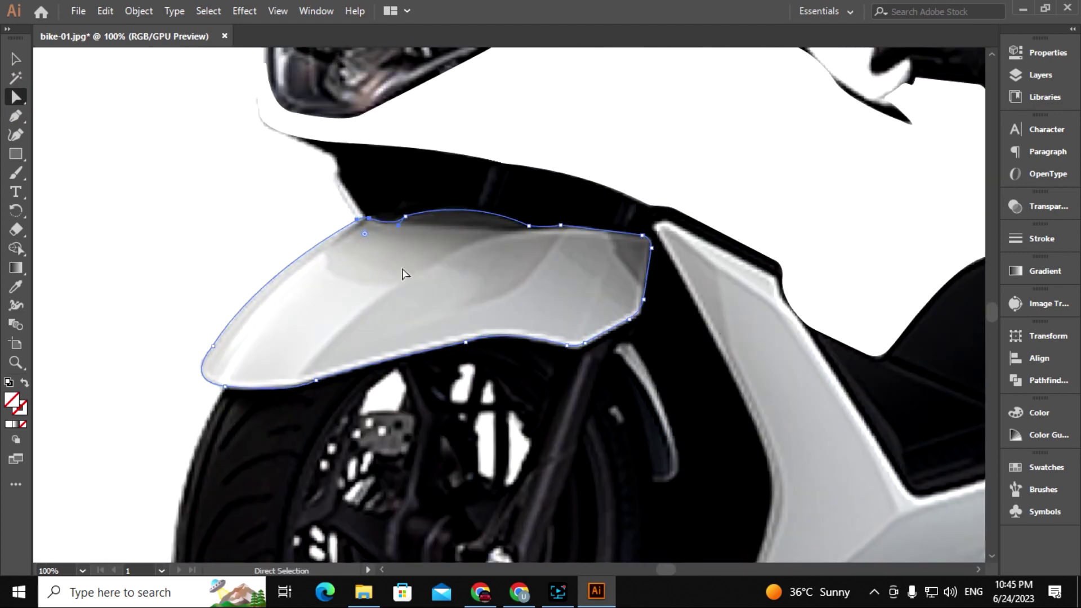
pyautogui.click(16, 58)
pyautogui.hotkey('ctrl', '-')
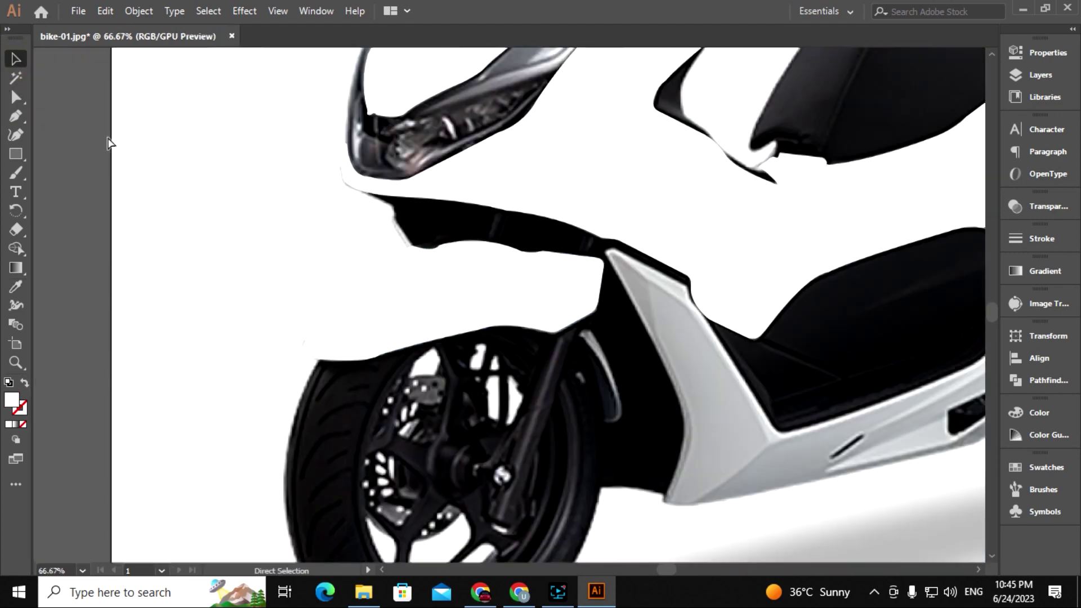
pyautogui.hotkey('ctrl', '-')
pyautogui.hotkey('ctrl', '-')
pyautogui.hotkey('ctrl', '-')
pyautogui.click(397, 269)
pyautogui.doubleClick(11, 400)
# - Confirm the red fill for the body panel and fender, then zoom into the lower side panel
pyautogui.press('Return')
pyautogui.hotkey('ctrl', '+')
pyautogui.hotkey('ctrl', '+')
pyautogui.hotkey('ctrl', '+')
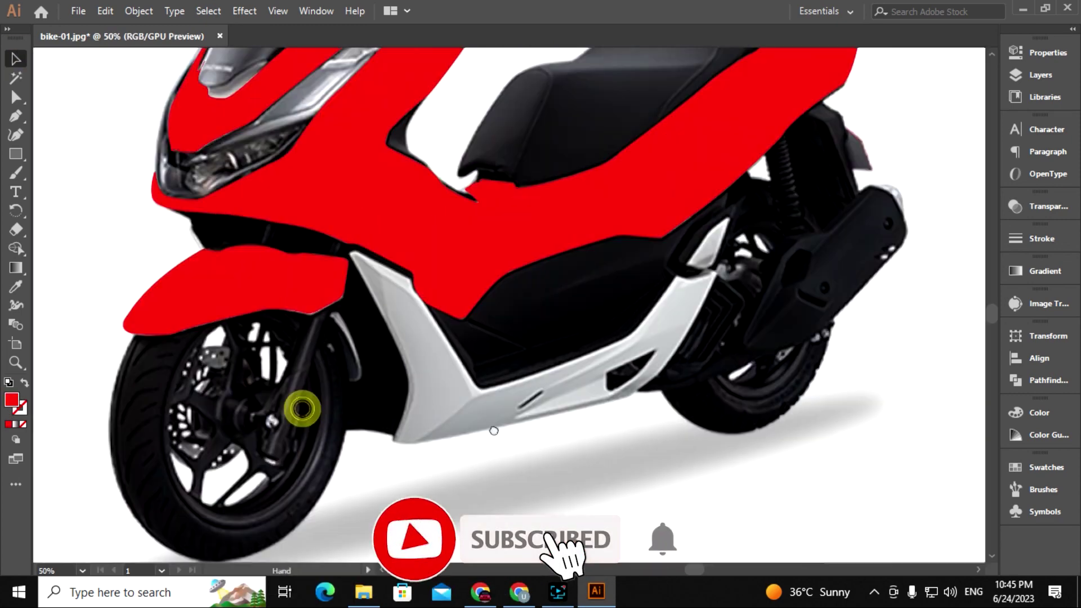
pyautogui.scroll(-1, 421, 331)
pyautogui.hotkey('ctrl', '+')
# - Start a Pen outline at the side panel's bottom edge with a sharp corner and top tip anchor
pyautogui.press('p')
pyautogui.click(357, 434)
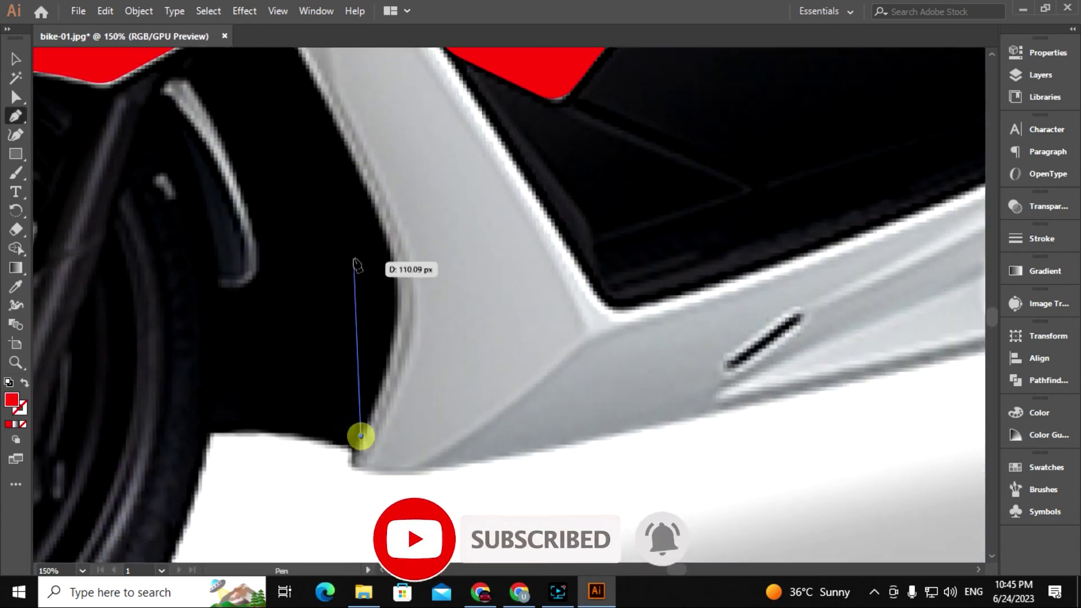
pyautogui.hscroll(-3, 497, 356)
pyautogui.click(488, 279)
pyautogui.scroll(5, 482, 278)
pyautogui.click(404, 255)
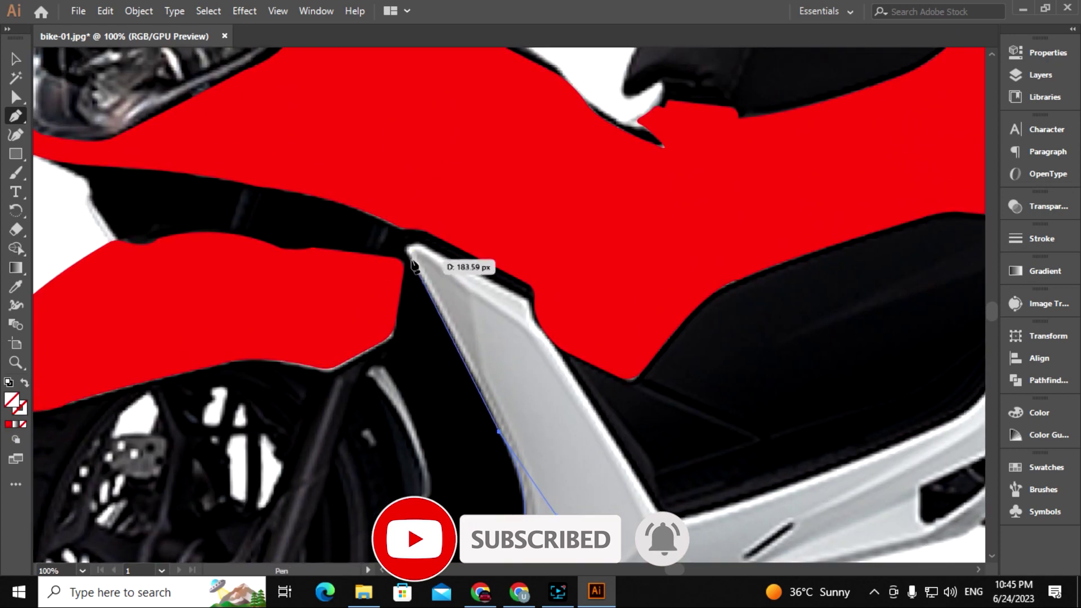
pyautogui.moveTo(404, 255); pyautogui.dragTo(420, 248)
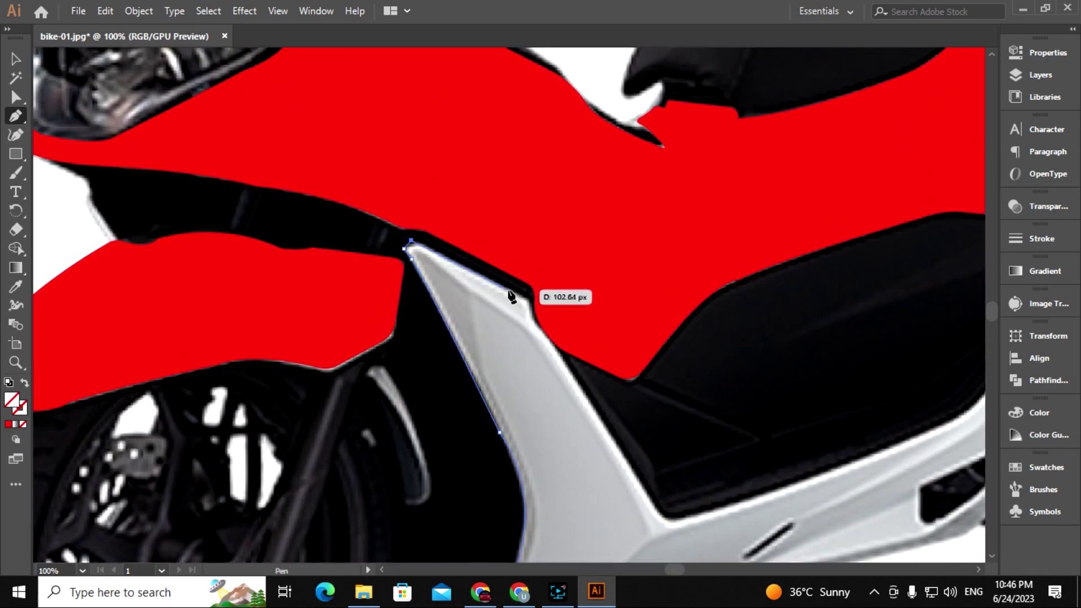
# - Add anchors down the panel edge, a curved corner, and a curve at the panel's top
pyautogui.hotkey('ctrl', '+')
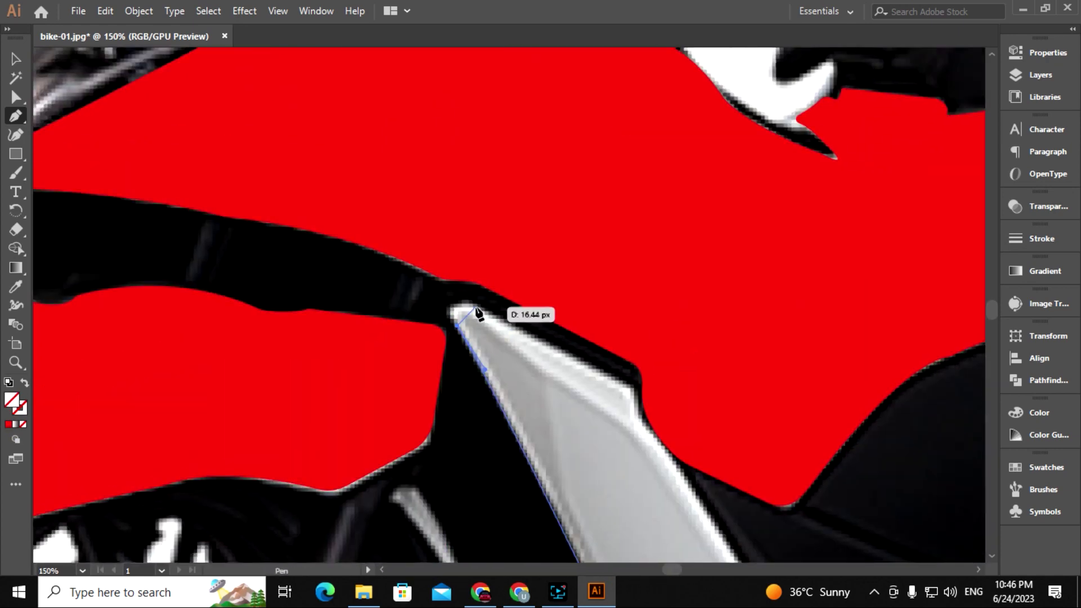
pyautogui.scroll(-3, 490, 294)
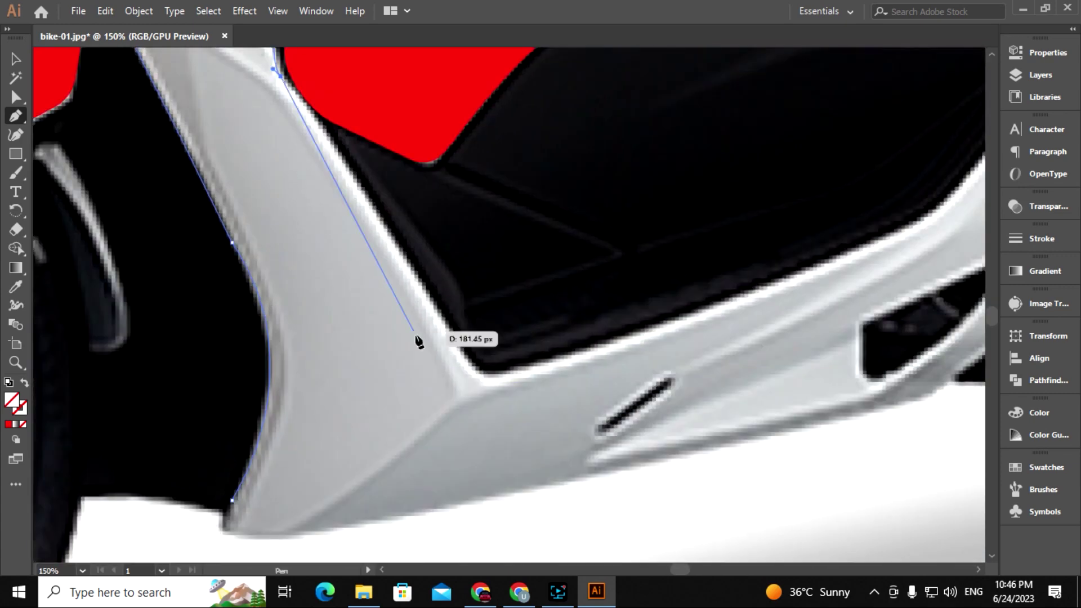
pyautogui.scroll(-3, 442, 266)
pyautogui.click(450, 327)
pyautogui.scroll(-3, 450, 315)
pyautogui.moveTo(445, 254); pyautogui.dragTo(575, 273)
pyautogui.scroll(3, 789, 128)
pyautogui.click(476, 283)
pyautogui.moveTo(547, 185); pyautogui.dragTo(557, 164)
# - Trace up the side cowl's shard to its pointed rear tip and back down the edge
pyautogui.scroll(2, 548, 192)
pyautogui.hscroll(3, 554, 202)
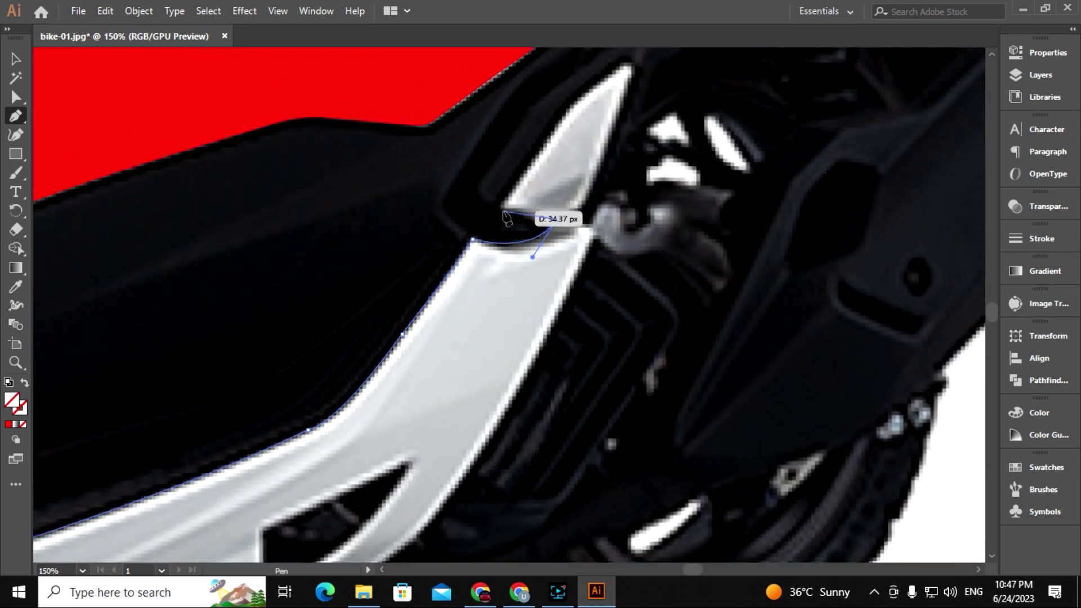
pyautogui.scroll(1, 500, 213)
pyautogui.click(526, 235)
pyautogui.click(594, 165)
pyautogui.hscroll(2, 594, 164)
pyautogui.moveTo(580, 83); pyautogui.dragTo(582, 163)
pyautogui.click(569, 83)
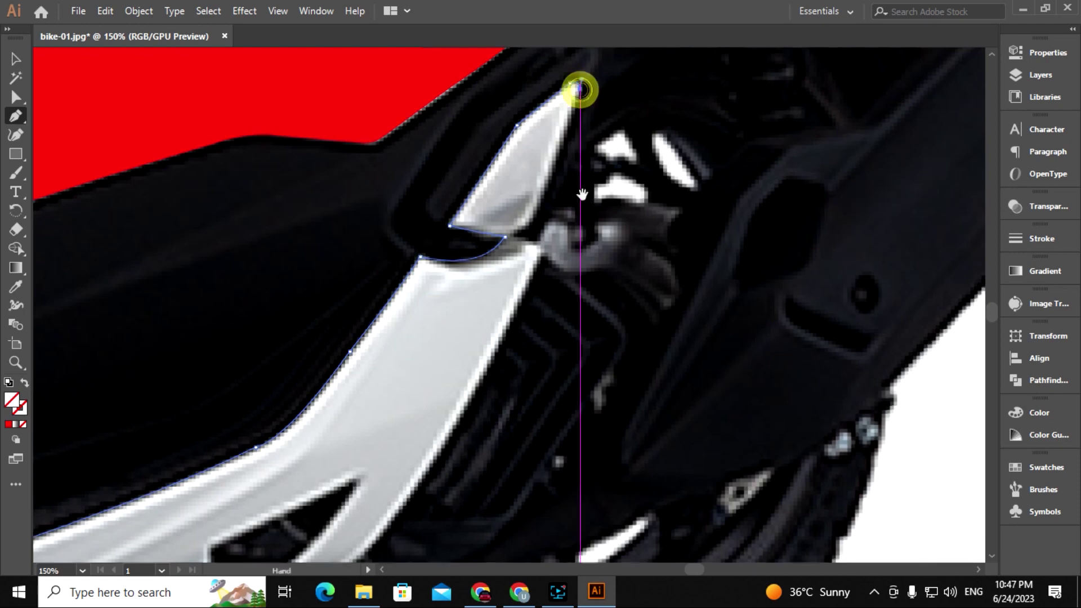
pyautogui.scroll(1, 563, 169)
pyautogui.hscroll(1, 563, 168)
pyautogui.click(517, 227)
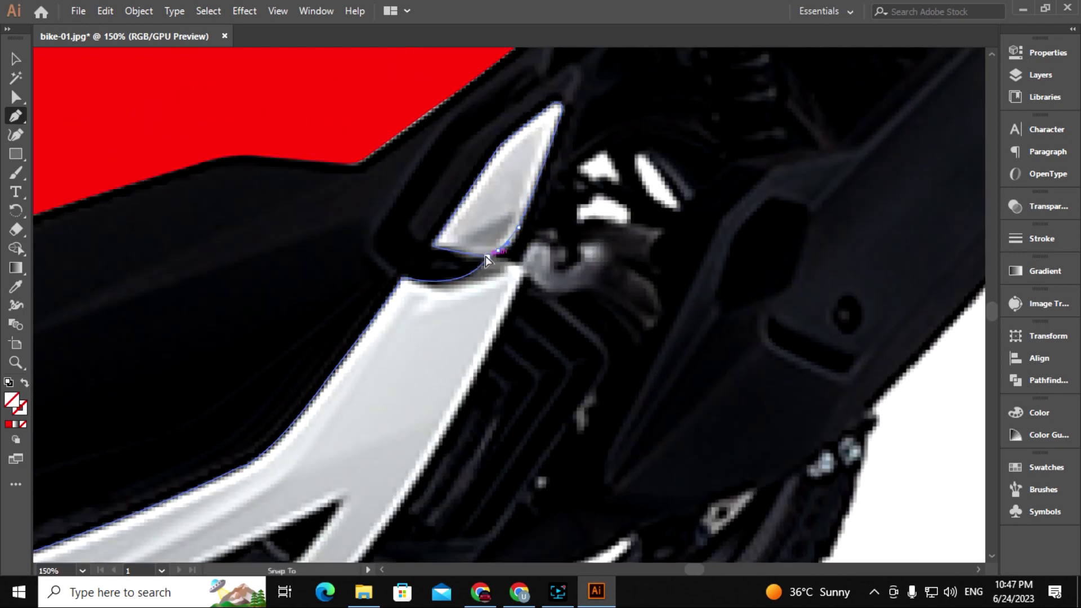
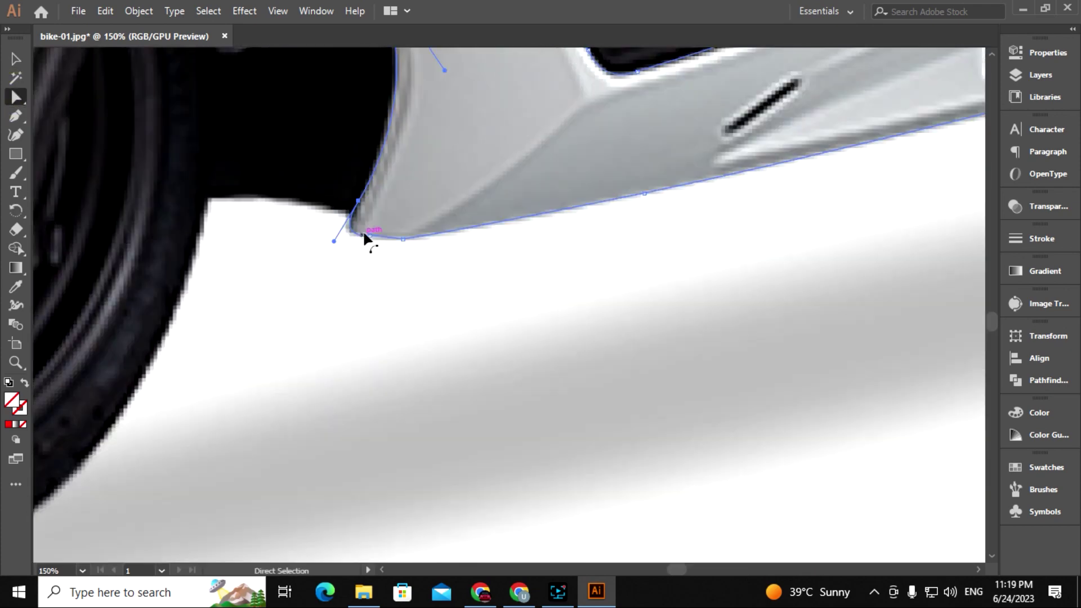
# - Adjust the top corner anchor of the lower side panel outline
pyautogui.hscroll(5, 367, 394)
pyautogui.scroll(3, 458, 272)
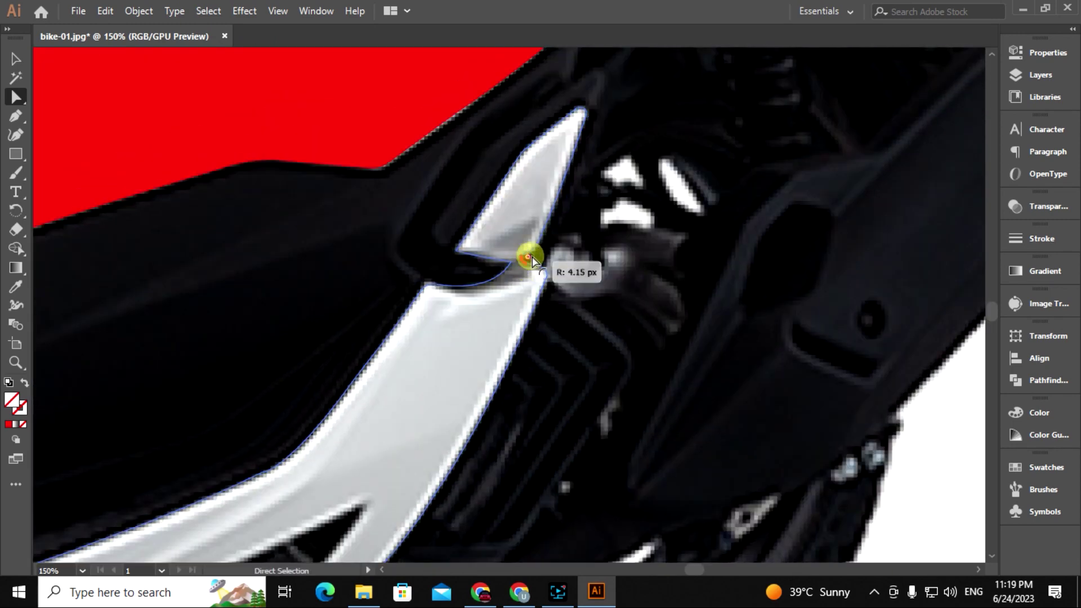
pyautogui.moveTo(532, 327); pyautogui.dragTo(556, 192)
pyautogui.scroll(-3, 437, 359)
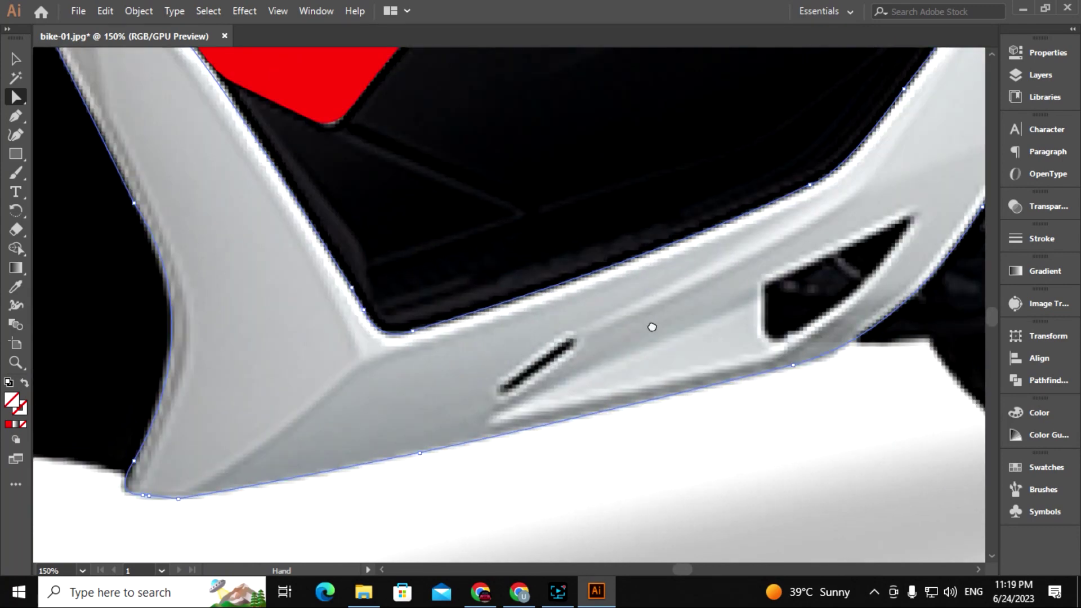
pyautogui.scroll(3, 651, 323)
pyautogui.hscroll(-3, 403, 251)
pyautogui.click(388, 263)
pyautogui.scroll(1, 338, 247)
pyautogui.hscroll(-3, 315, 225)
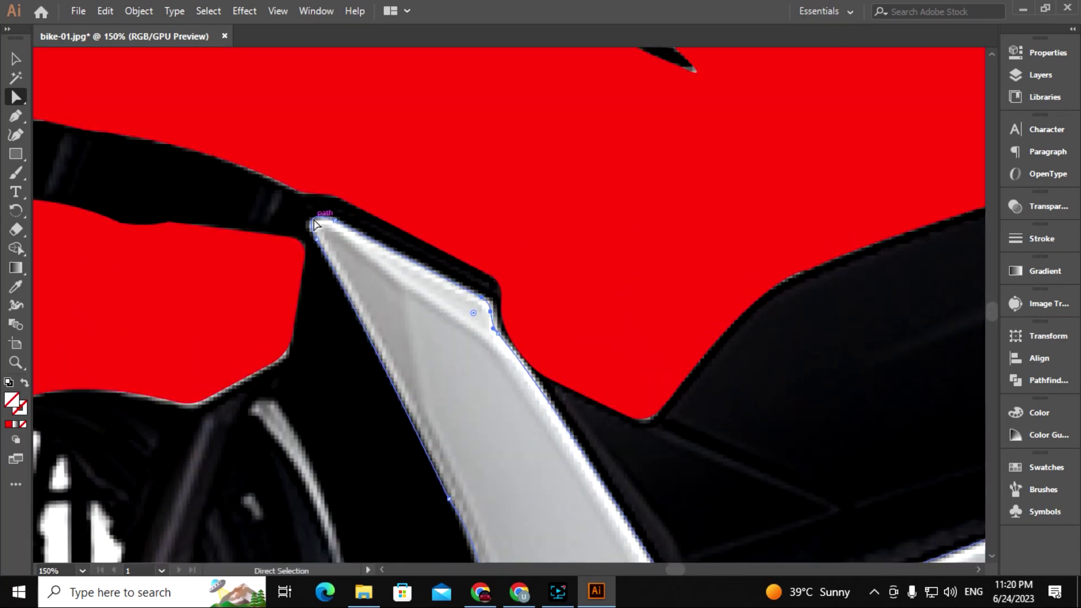
pyautogui.hscroll(-3, 394, 248)
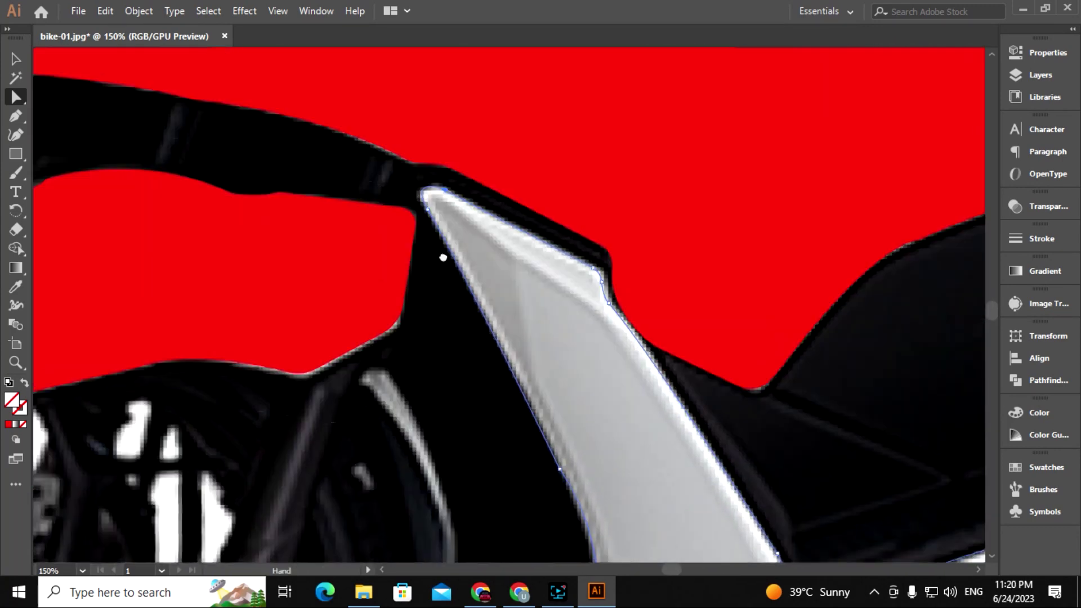
pyautogui.scroll(-3, 439, 225)
pyautogui.scroll(2, 394, 226)
# - Fill the lower side panel outline with the scooter body's red using the Eyedropper
pyautogui.click(13, 58)
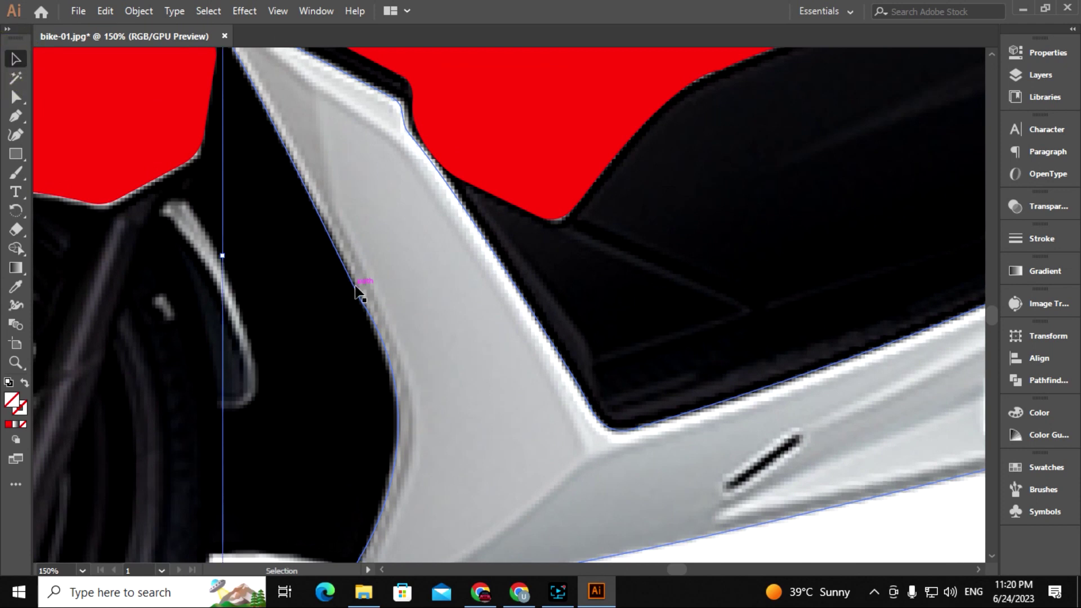
pyautogui.click(356, 290)
pyautogui.press('i')
pyautogui.click(145, 132)
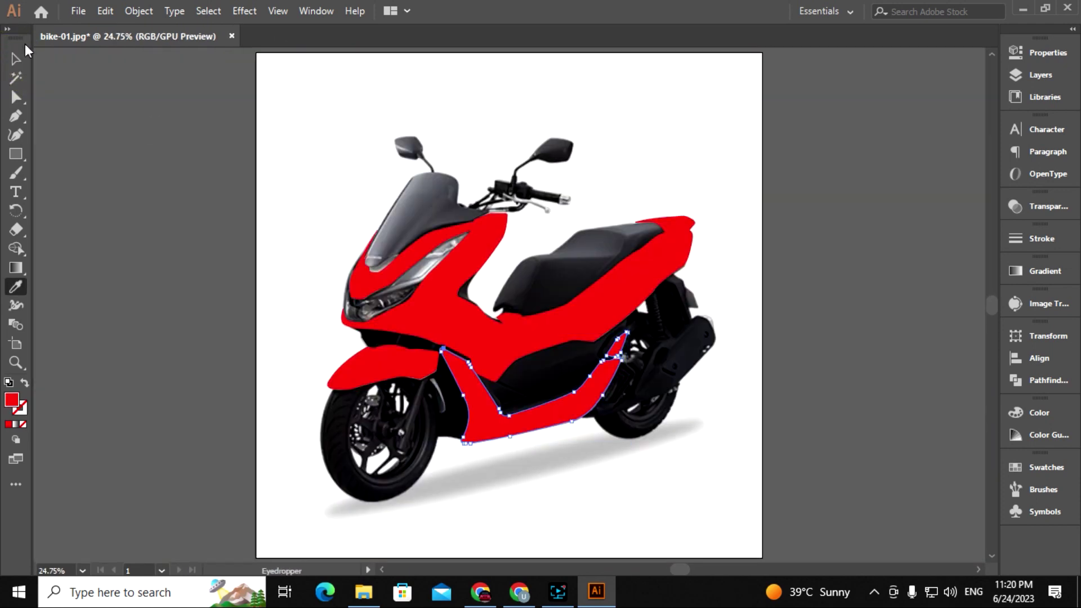
pyautogui.click(16, 58)
pyautogui.click(131, 206)
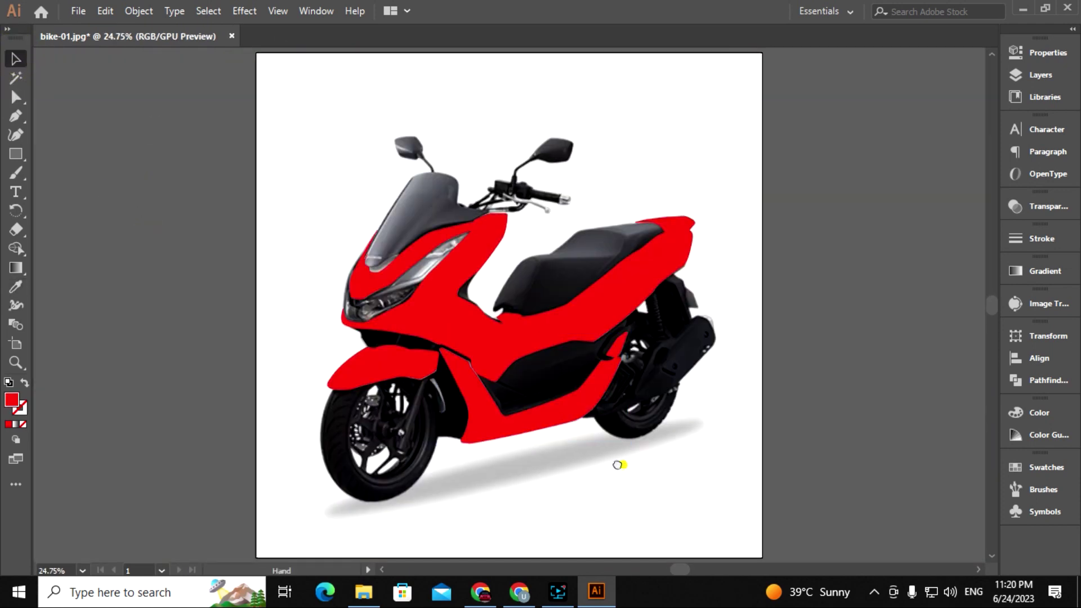
pyautogui.moveTo(622, 463); pyautogui.dragTo(547, 433)
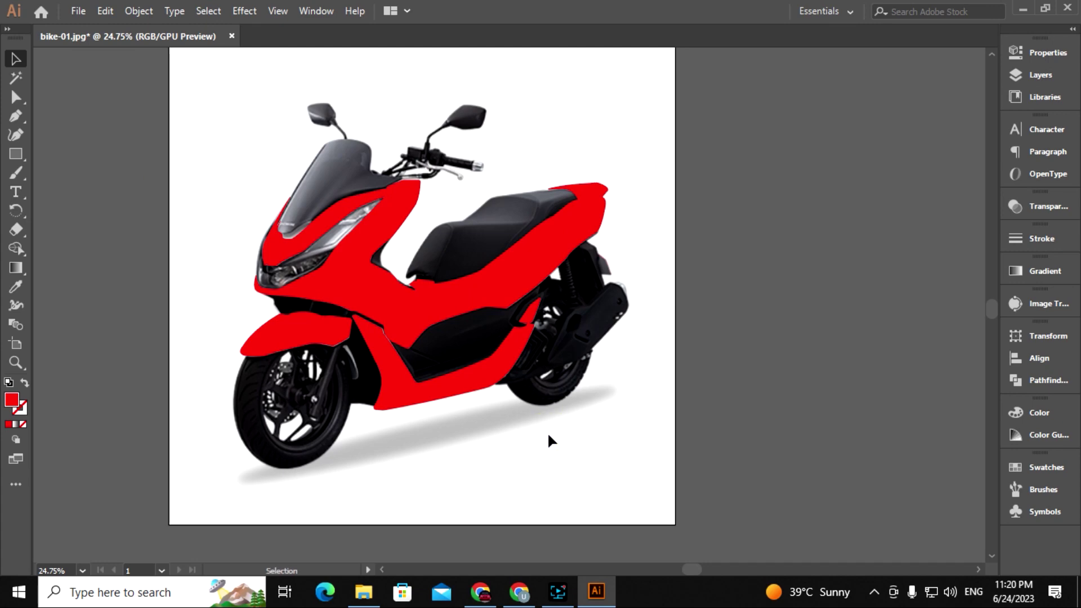
pyautogui.keyDown('alt'); pyautogui.scroll(1, 509, 401); pyautogui.keyUp('alt')
pyautogui.click(487, 370)
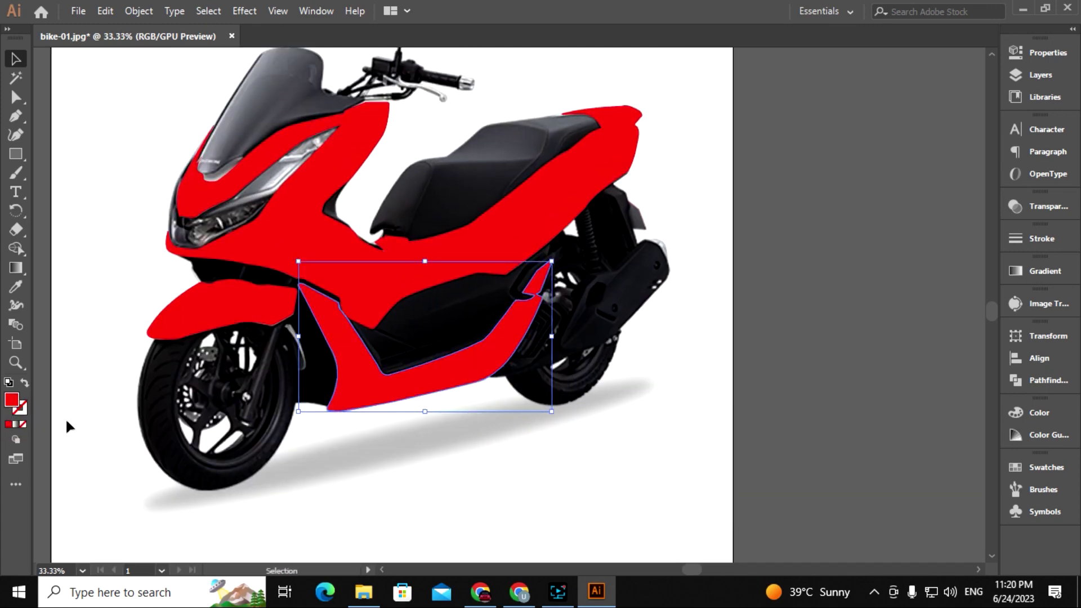
# - Delete the red lower panel piece
pyautogui.press('Delete')
pyautogui.click(506, 501)
pyautogui.keyDown('alt'); pyautogui.scroll(3, 499, 385); pyautogui.keyUp('alt')
pyautogui.keyDown('alt'); pyautogui.scroll(1, 499, 385); pyautogui.keyUp('alt')
# - Trace the triangular vent as a closed curved outline with the Pen tool
pyautogui.press('p')
pyautogui.click(474, 245)
pyautogui.moveTo(504, 226)
pyautogui.mouseDown()
pyautogui.moveTo(535, 206)
pyautogui.moveTo(526, 194)
pyautogui.mouseUp()
pyautogui.hotkey('ctrl', '+')
pyautogui.moveTo(498, 301); pyautogui.dragTo(473, 290)
pyautogui.click(472, 231)
pyautogui.press('a')
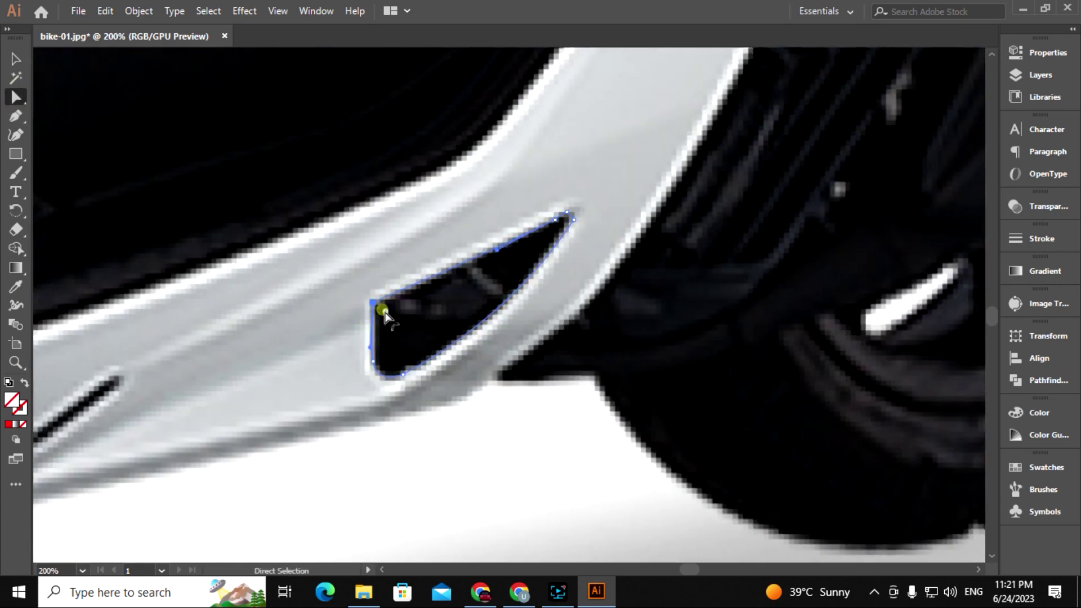
pyautogui.scroll(-2, 515, 262)
pyautogui.press('v')
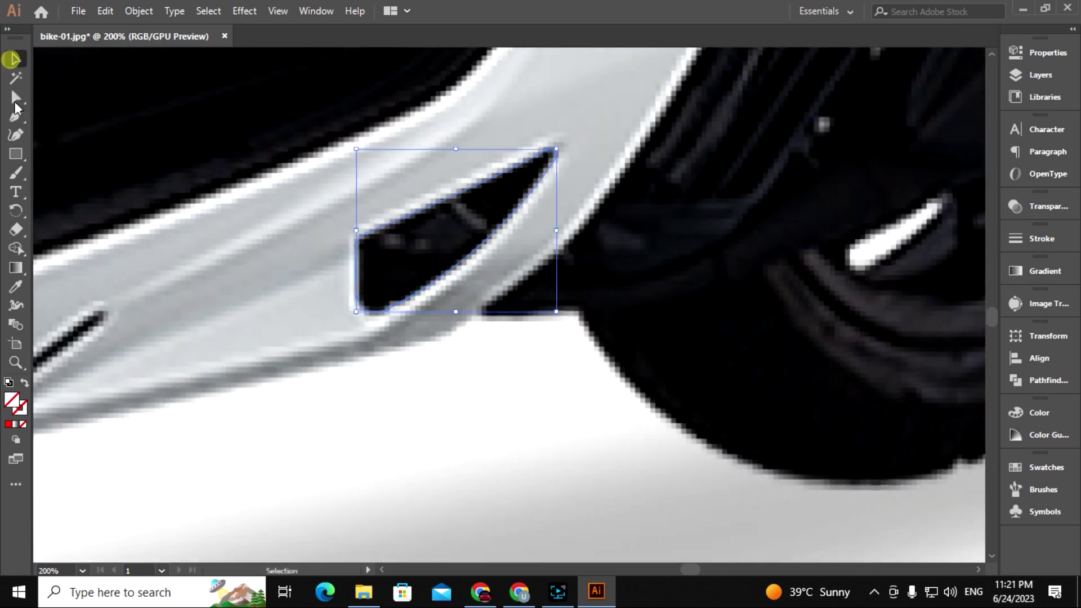
pyautogui.hscroll(-5, 564, 332)
pyautogui.hscroll(-1, 434, 318)
# - Trace the slim slash opening as a closed outline and adjust its top anchor
pyautogui.press('p')
pyautogui.click(374, 298)
pyautogui.moveTo(463, 232)
pyautogui.mouseDown()
pyautogui.moveTo(473, 252)
pyautogui.moveTo(457, 274)
pyautogui.mouseUp()
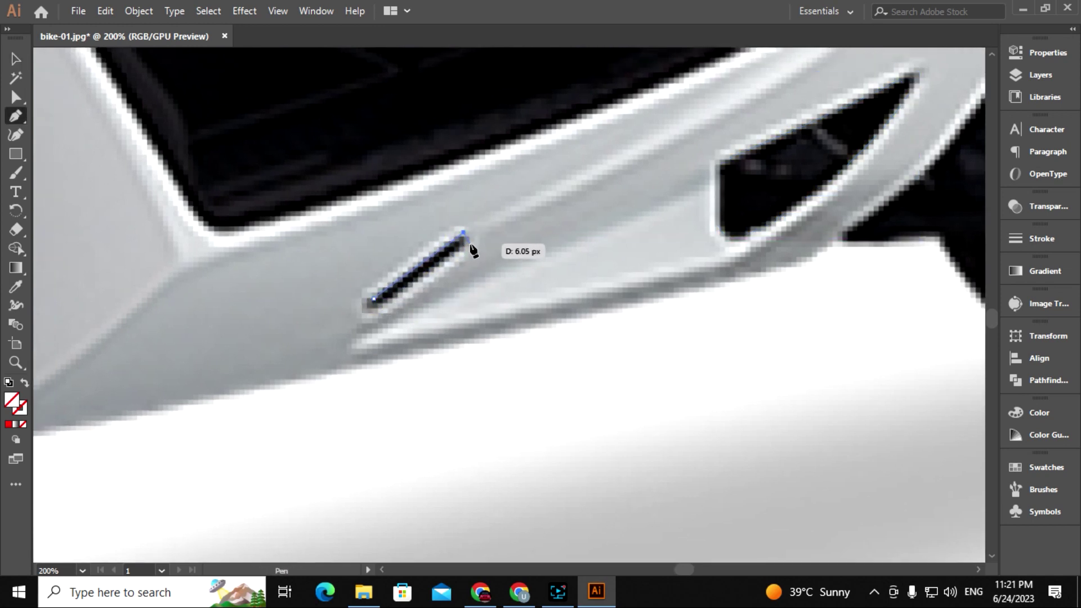
pyautogui.moveTo(379, 311); pyautogui.dragTo(370, 295)
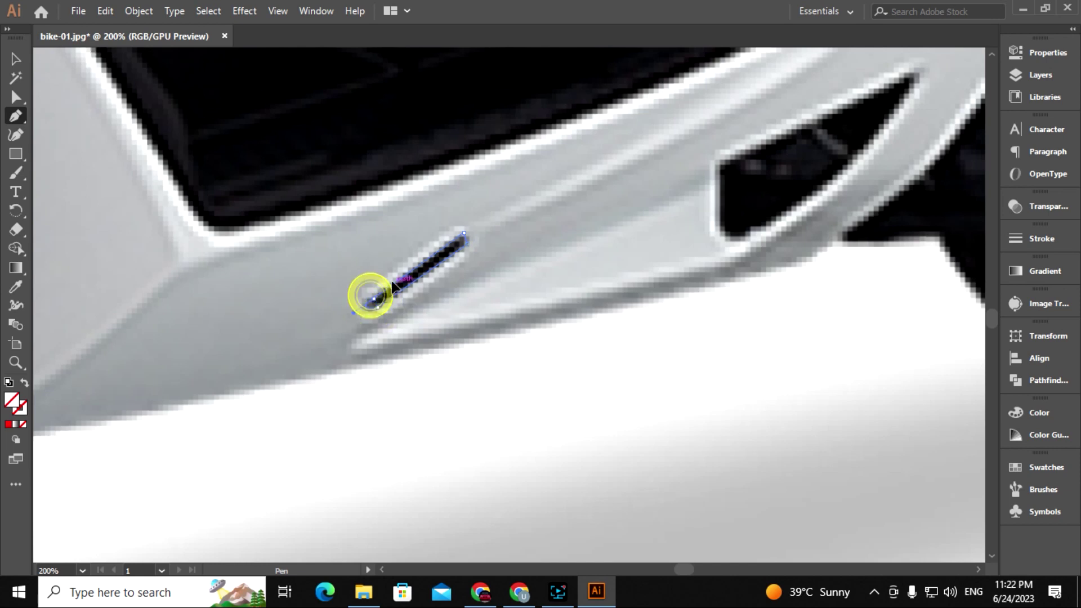
pyautogui.scroll(2, 384, 287)
pyautogui.hscroll(3, 385, 287)
pyautogui.press('a')
pyautogui.click(381, 282)
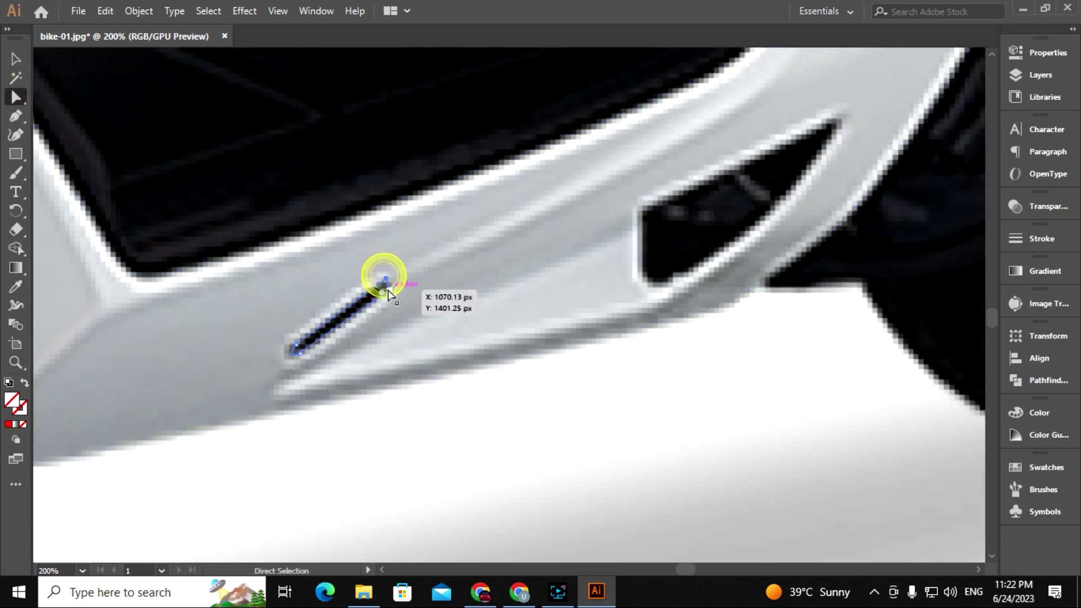
pyautogui.click(16, 54)
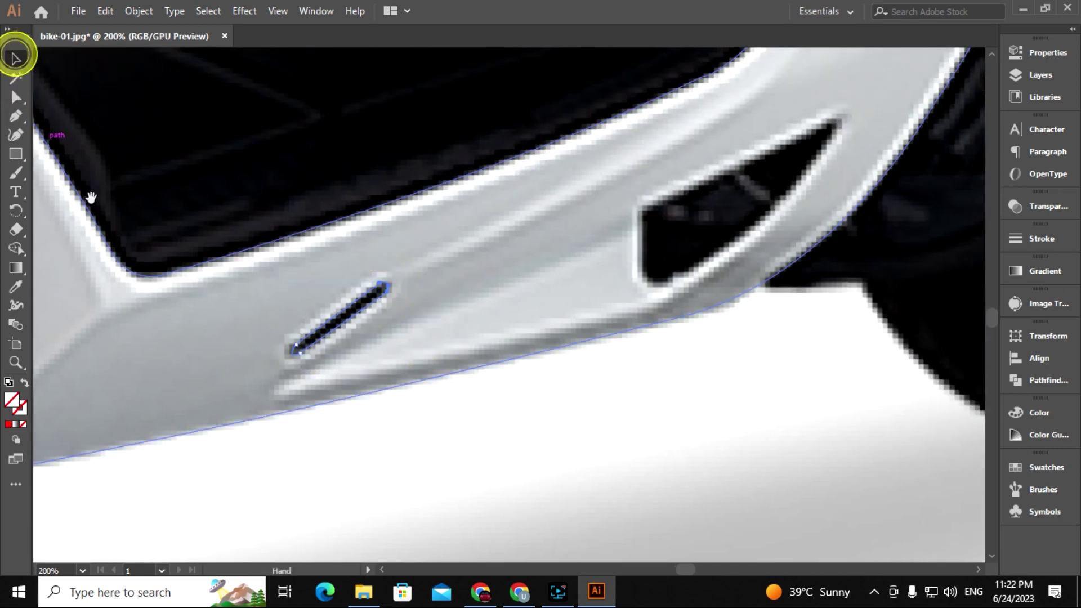
pyautogui.moveTo(91, 198); pyautogui.dragTo(505, 206)
pyautogui.hotkey('ctrl', '-')
pyautogui.hotkey('ctrl', '-')
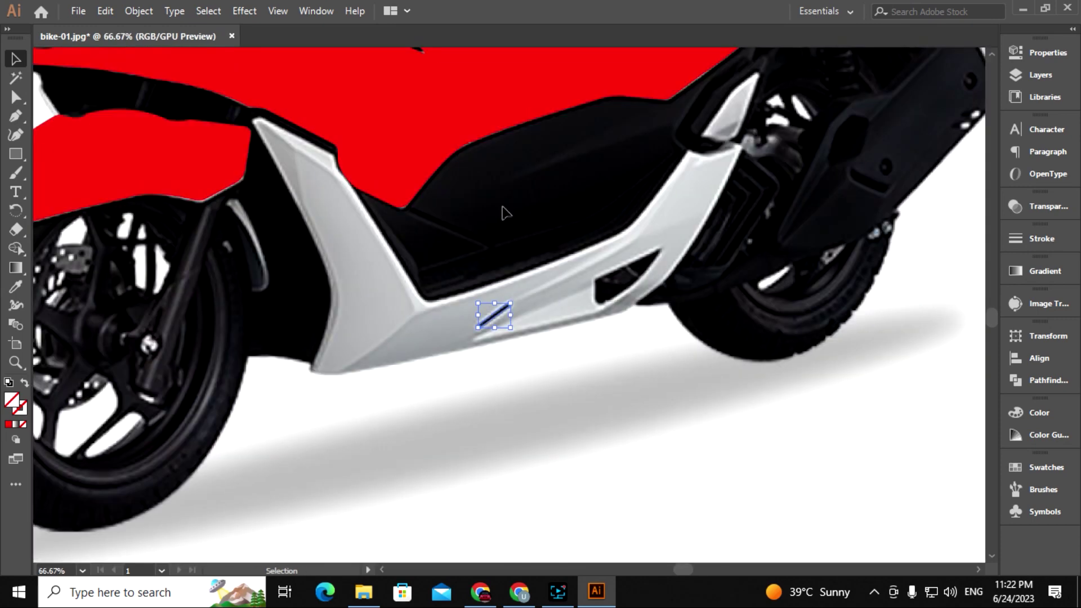
pyautogui.hotkey('ctrl', '-')
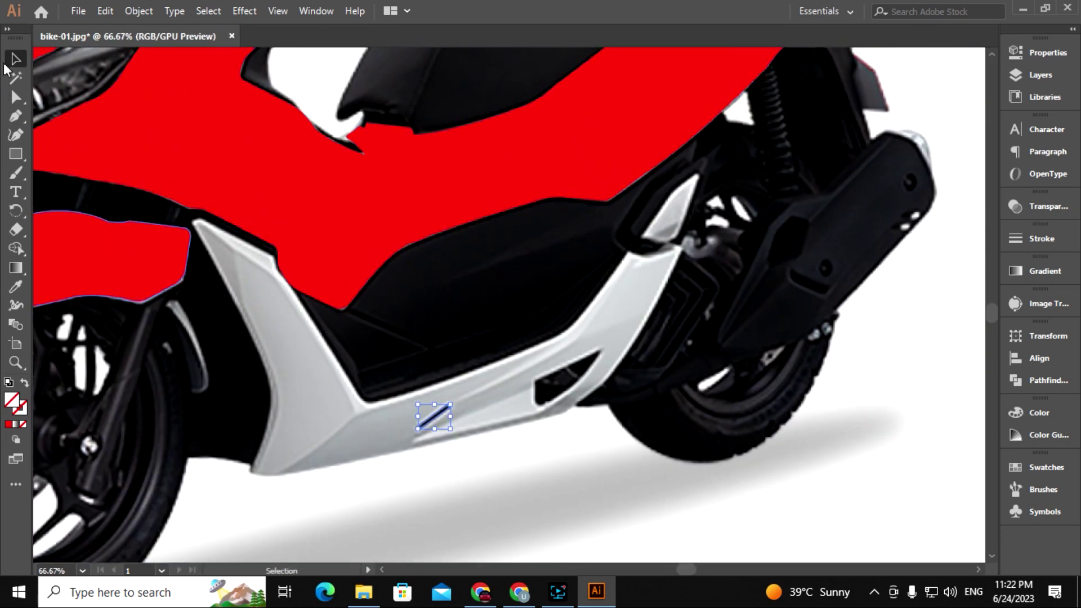
# - Select the slash, vent and white lower panel together
pyautogui.click(16, 52)
pyautogui.keyDown('shift'); pyautogui.click(556, 372); pyautogui.keyUp('shift')
pyautogui.keyDown('shift'); pyautogui.click(445, 380); pyautogui.keyUp('shift')
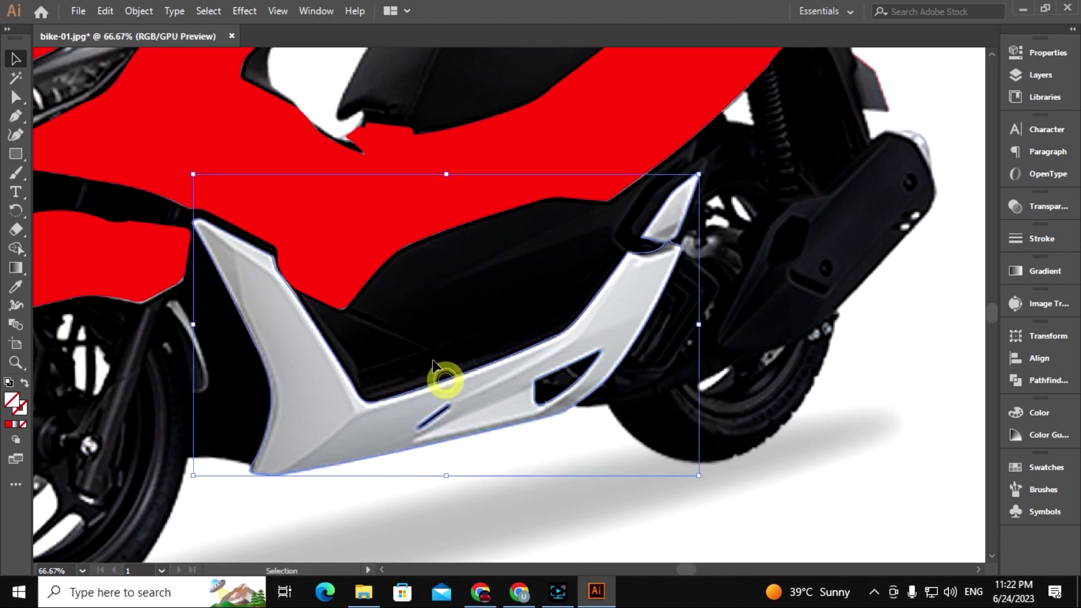
# - Remove the vent and slash areas from the panel with the Shape Builder tool
pyautogui.click(12, 249)
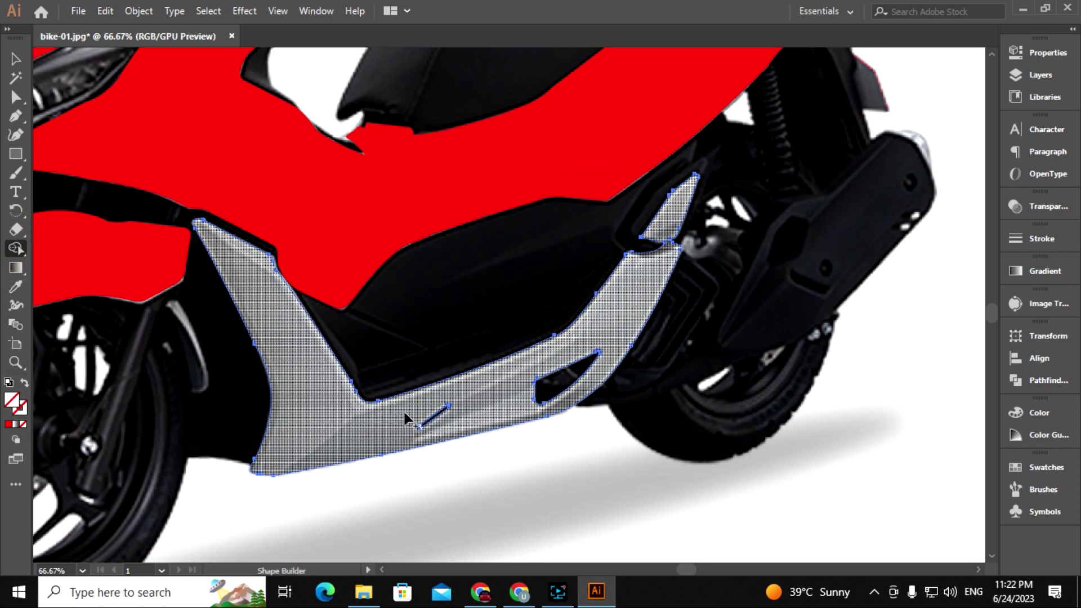
pyautogui.scroll(1, 441, 436)
pyautogui.scroll(1, 483, 309)
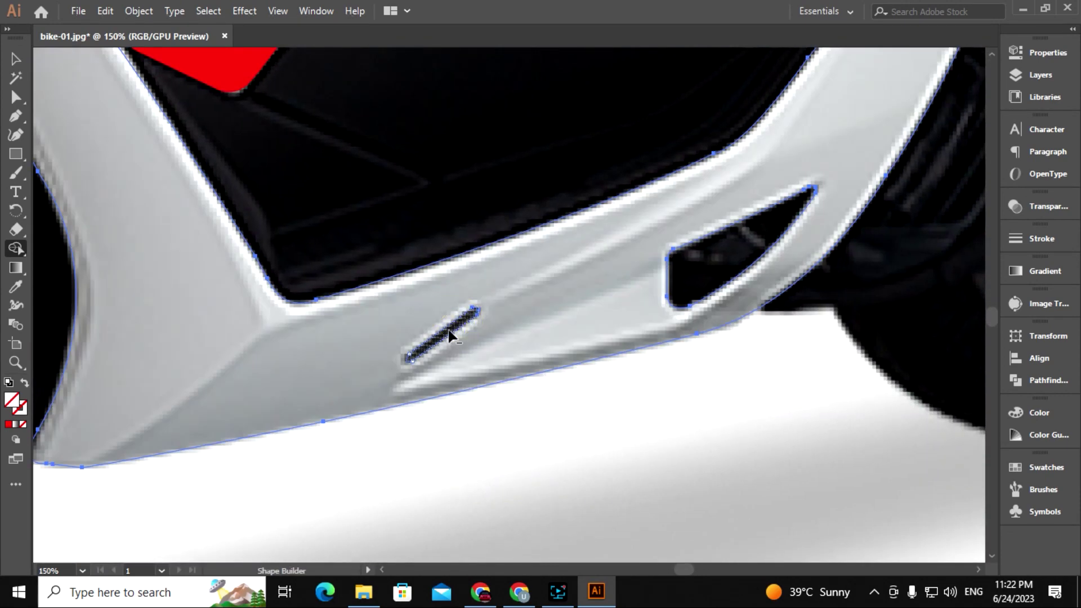
pyautogui.keyDown('alt'); pyautogui.click(749, 229); pyautogui.keyUp('alt')
# - Refill the white lower panel with the body's red using the Eyedropper
pyautogui.click(15, 58)
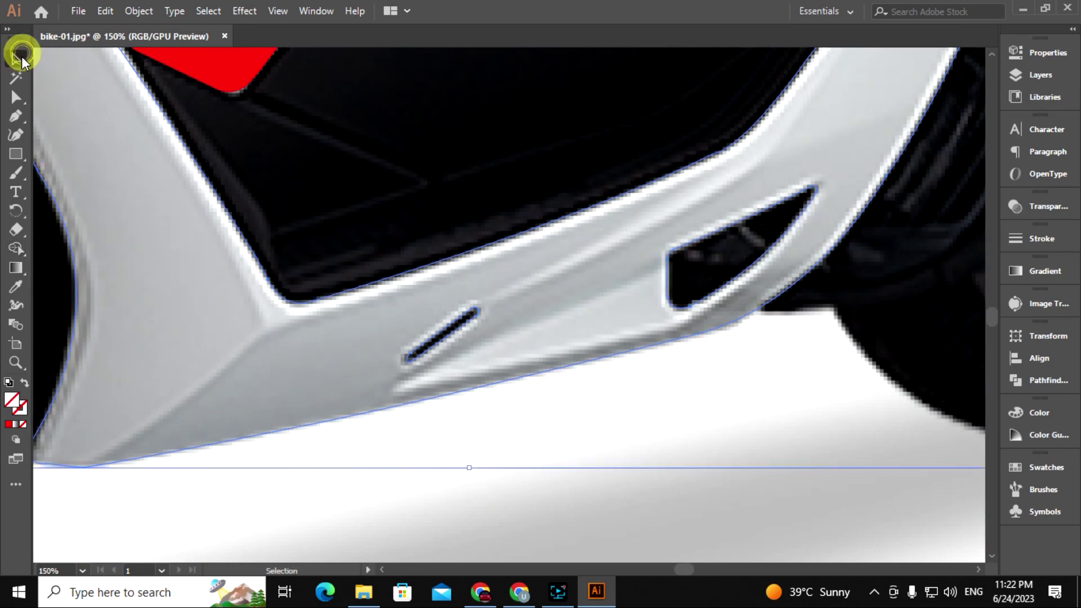
pyautogui.click(313, 297)
pyautogui.hotkey('ctrl', '-')
pyautogui.hotkey('ctrl', '-')
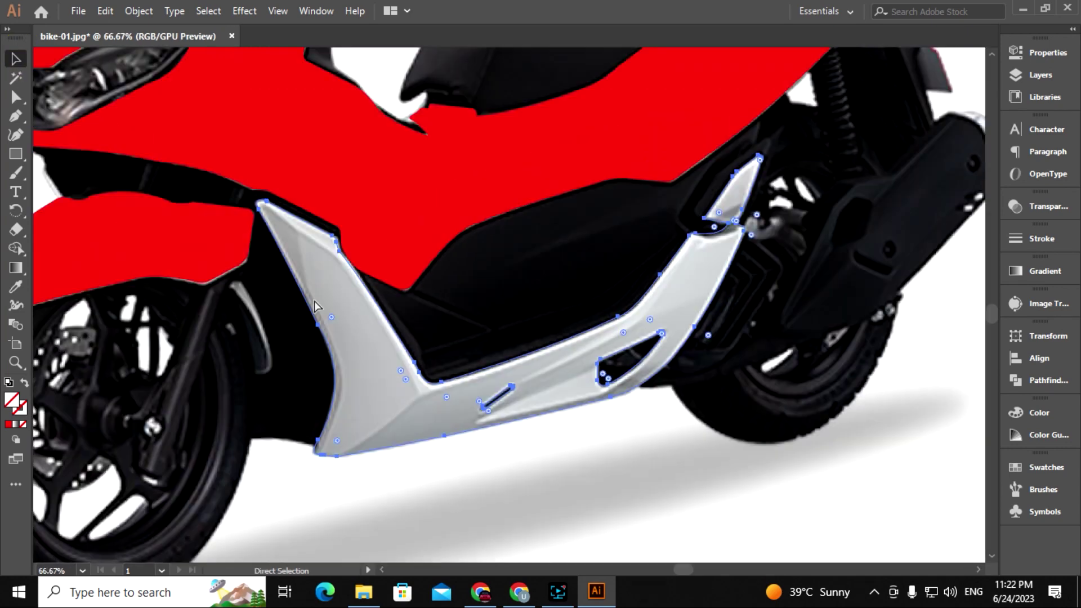
pyautogui.press('i')
pyautogui.click(334, 188)
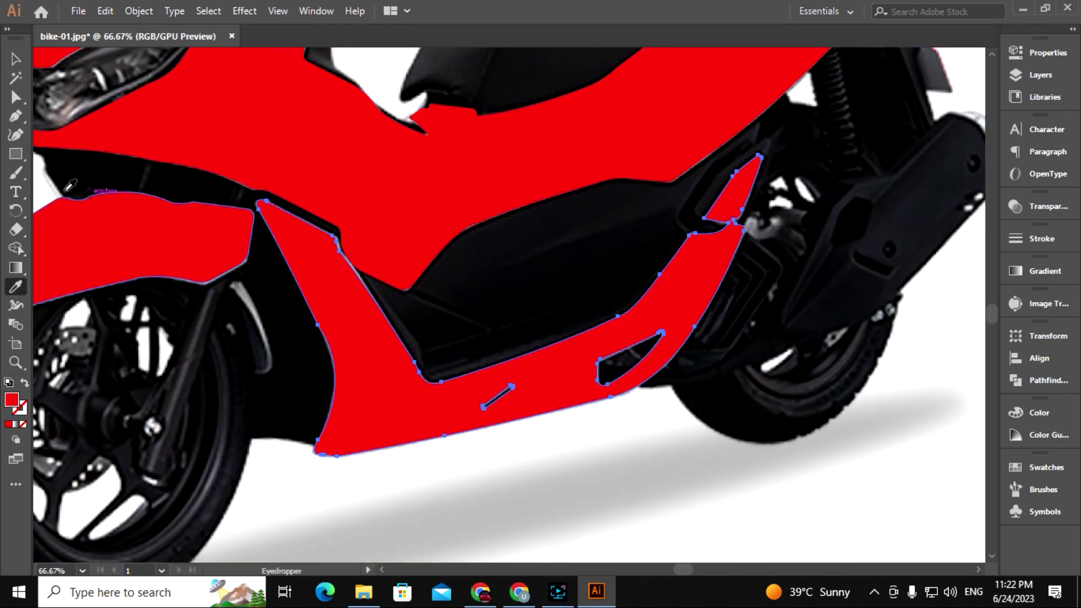
pyautogui.click(16, 58)
pyautogui.click(477, 509)
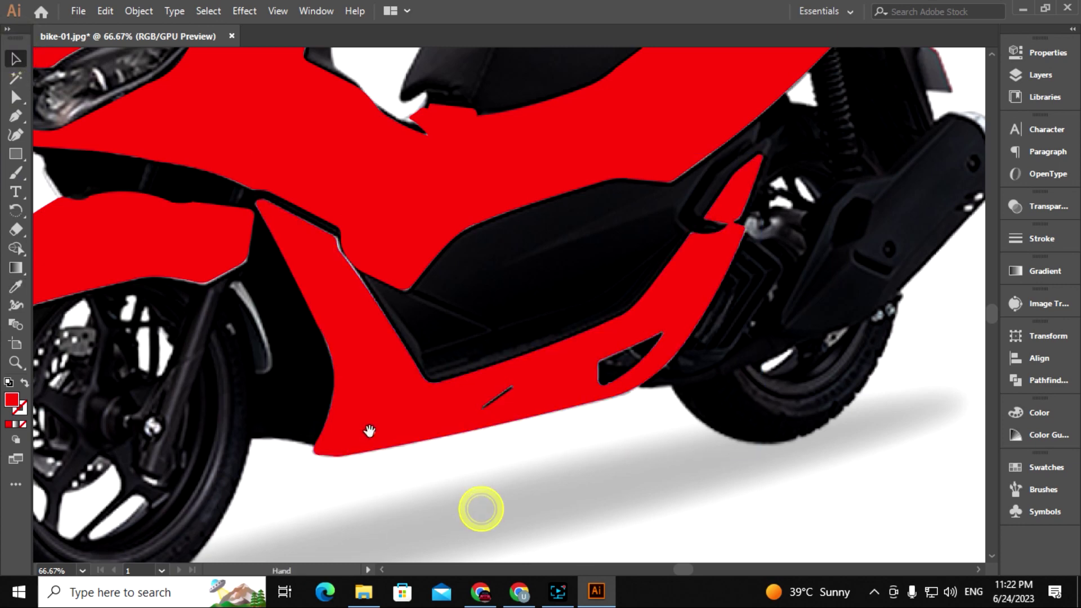
pyautogui.hscroll(-5, 385, 276)
pyautogui.click(362, 217)
# - Remove the red fill from the front fender and the rear body panel
pyautogui.click(22, 424)
pyautogui.moveTo(583, 242); pyautogui.dragTo(555, 289)
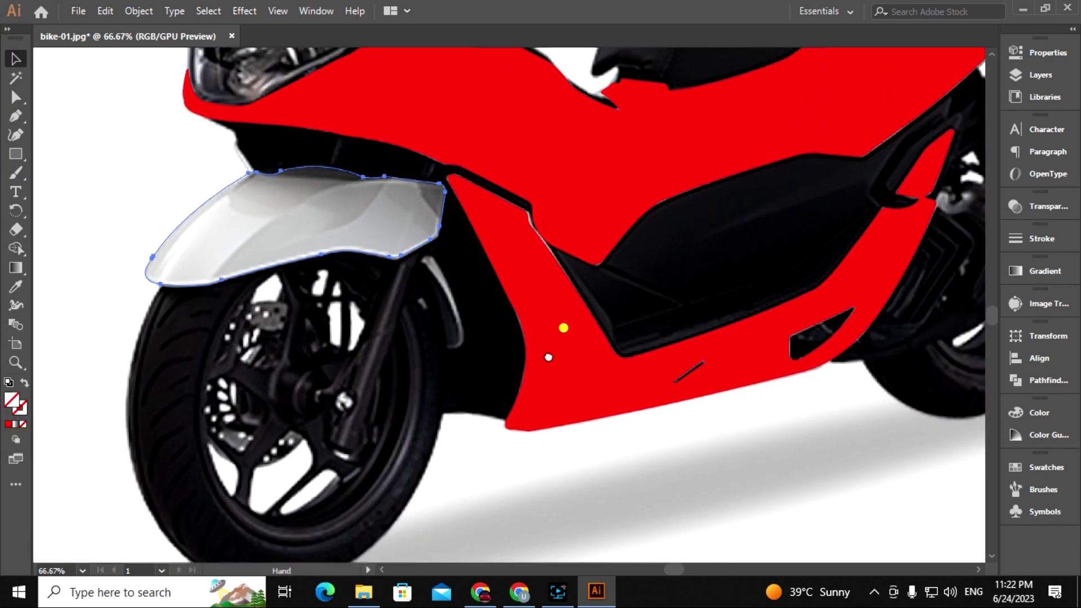
pyautogui.click(9, 424)
pyautogui.click(556, 200)
pyautogui.click(23, 424)
# - Trace the rear tail panel as a closed curved path with the Pen tool
pyautogui.moveTo(615, 283)
pyautogui.mouseDown()
pyautogui.moveTo(434, 386)
pyautogui.moveTo(569, 290)
pyautogui.moveTo(258, 446)
pyautogui.mouseUp()
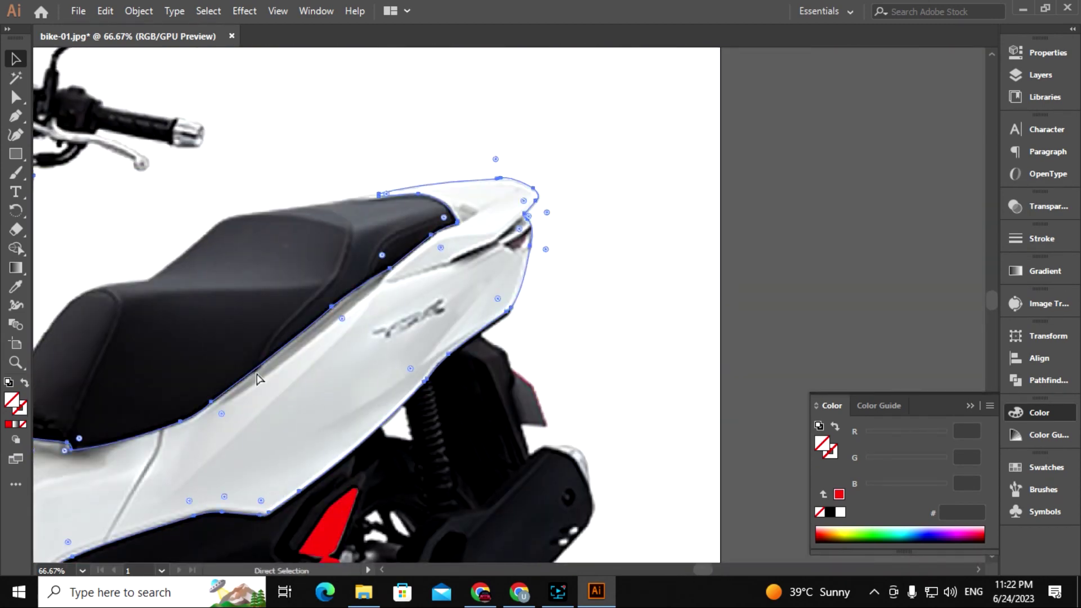
pyautogui.scroll(2, 521, 251)
pyautogui.moveTo(521, 250)
pyautogui.mouseDown()
pyautogui.moveTo(501, 321)
pyautogui.moveTo(432, 386)
pyautogui.mouseUp()
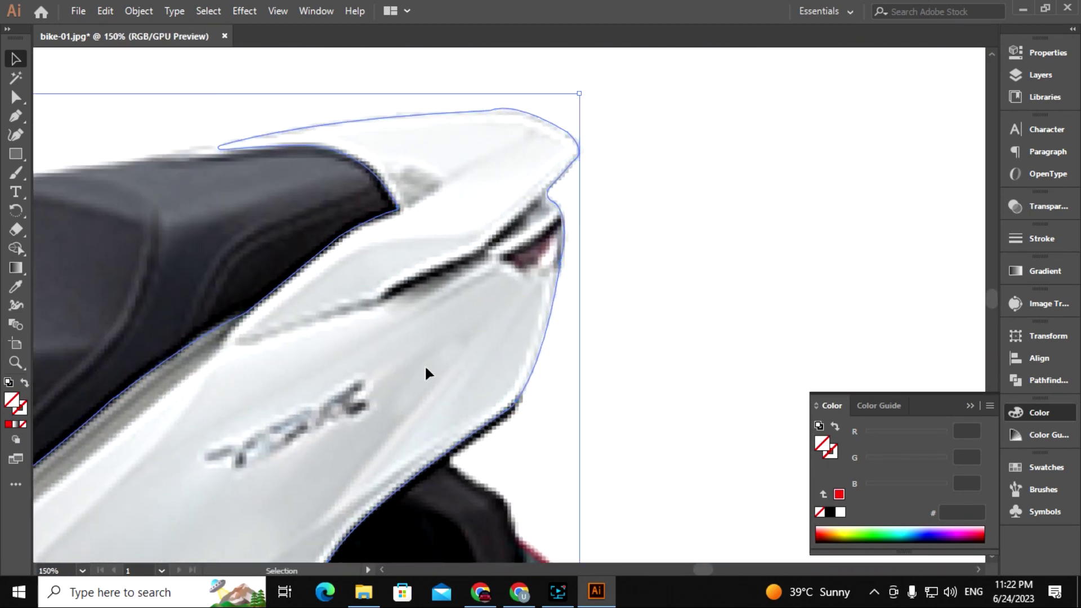
pyautogui.press('p')
pyautogui.moveTo(531, 308); pyautogui.dragTo(434, 383)
pyautogui.moveTo(390, 339)
pyautogui.mouseDown()
pyautogui.moveTo(426, 324)
pyautogui.moveTo(472, 274)
pyautogui.mouseUp()
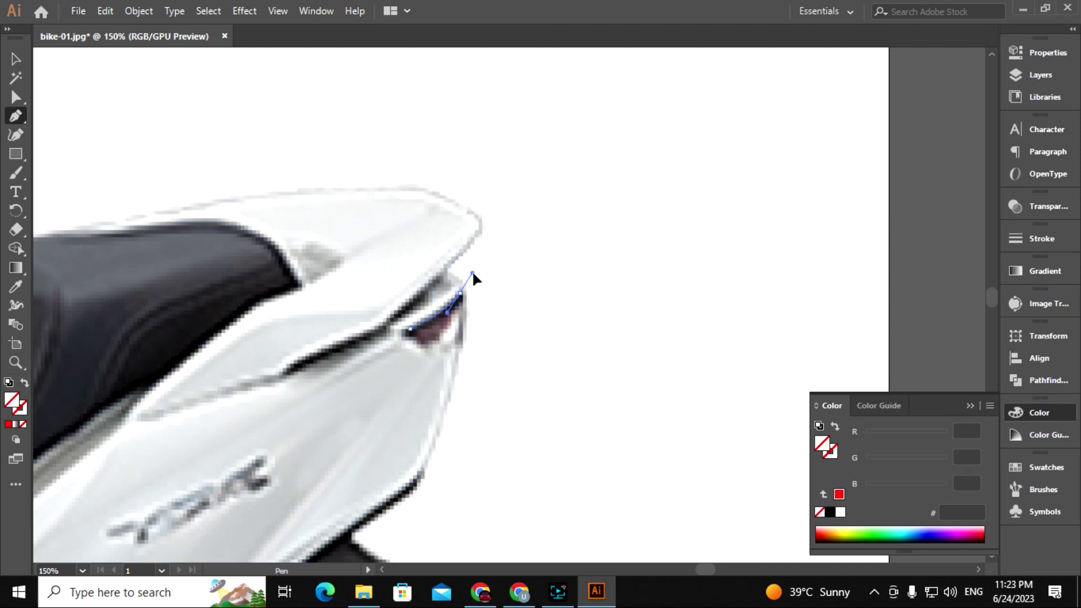
pyautogui.click(415, 345)
pyautogui.scroll(-3, 415, 345)
pyautogui.hscroll(-3, 415, 346)
pyautogui.click(17, 61)
# - Merge all traced body paths with the Shape Builder, fill red, and fit the artboard
pyautogui.hotkey('ctrl', 'a')
pyautogui.hotkey('shift', 'm')
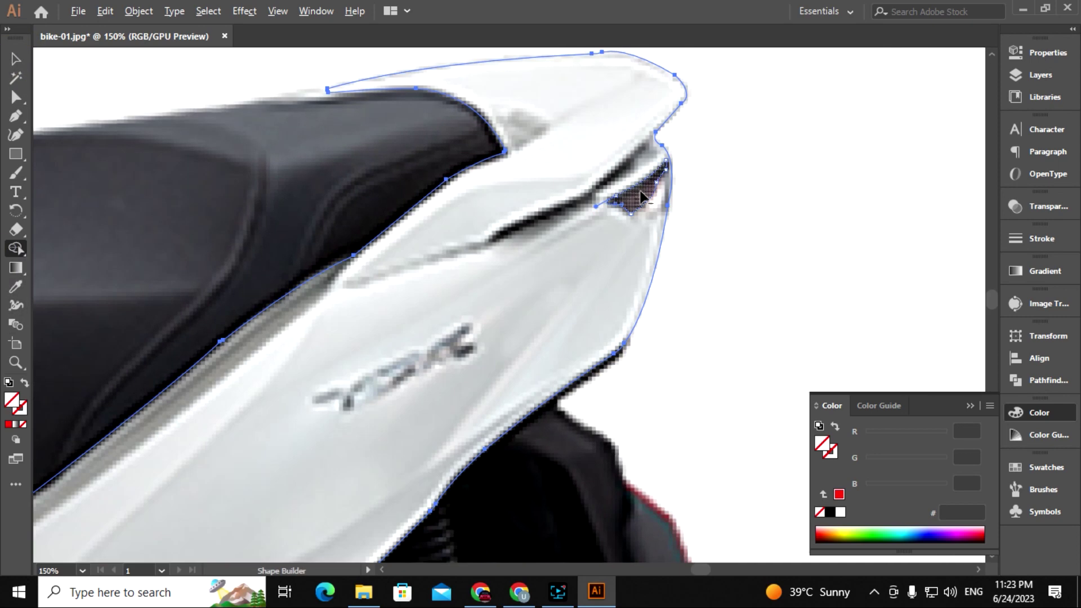
pyautogui.hotkey('ctrl', '-')
pyautogui.press(',')
pyautogui.hotkey('ctrl', 'shift', 'a')
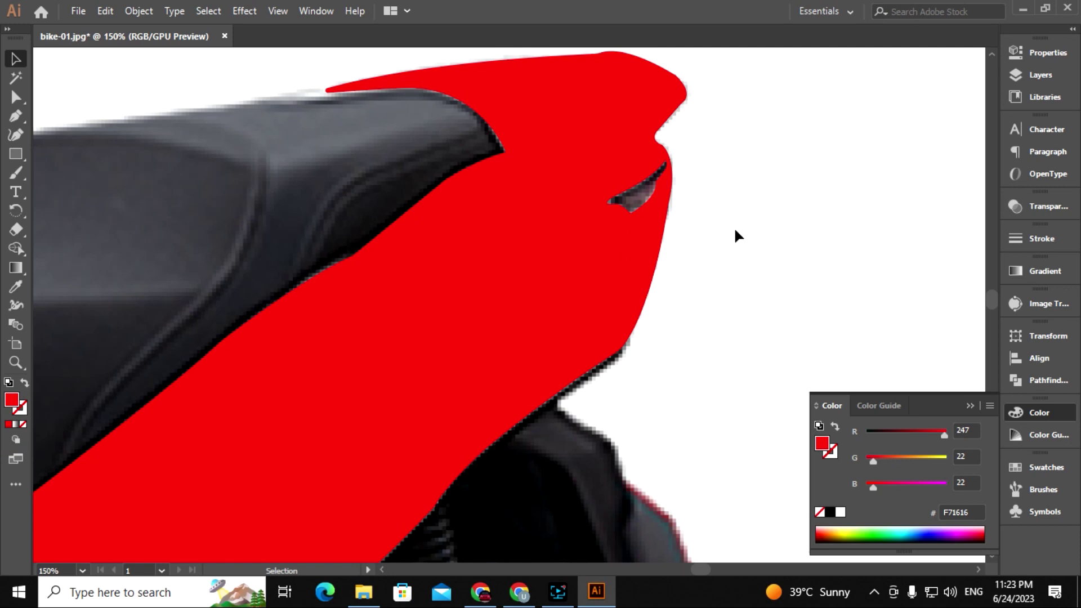
pyautogui.hotkey('ctrl', '-')
pyautogui.hotkey('ctrl', '-')
pyautogui.press('a')
pyautogui.hotkey('ctrl', '-')
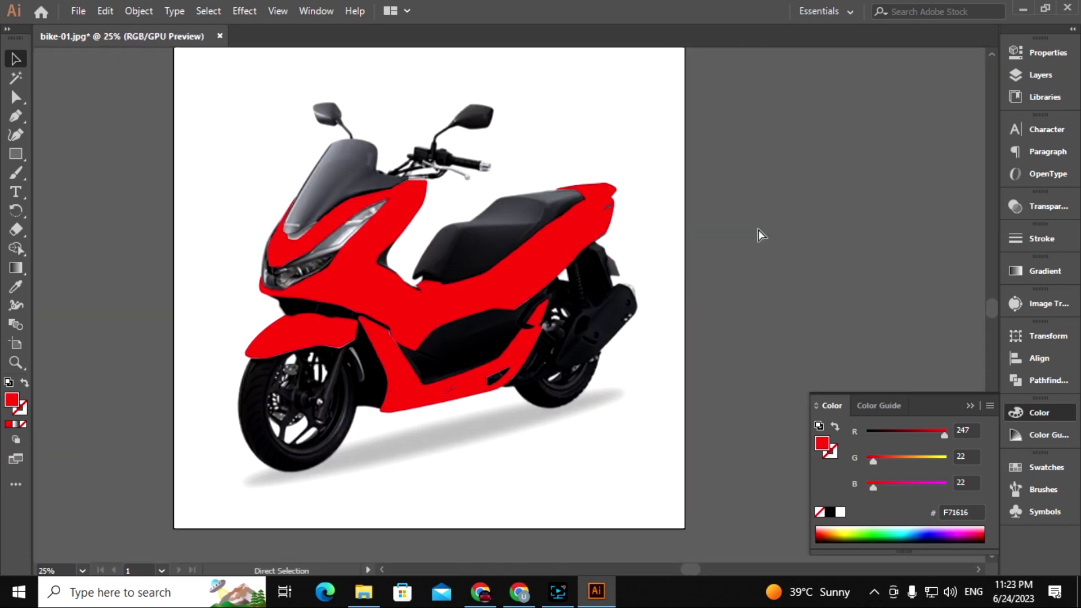
pyautogui.hotkey('ctrl', '0')
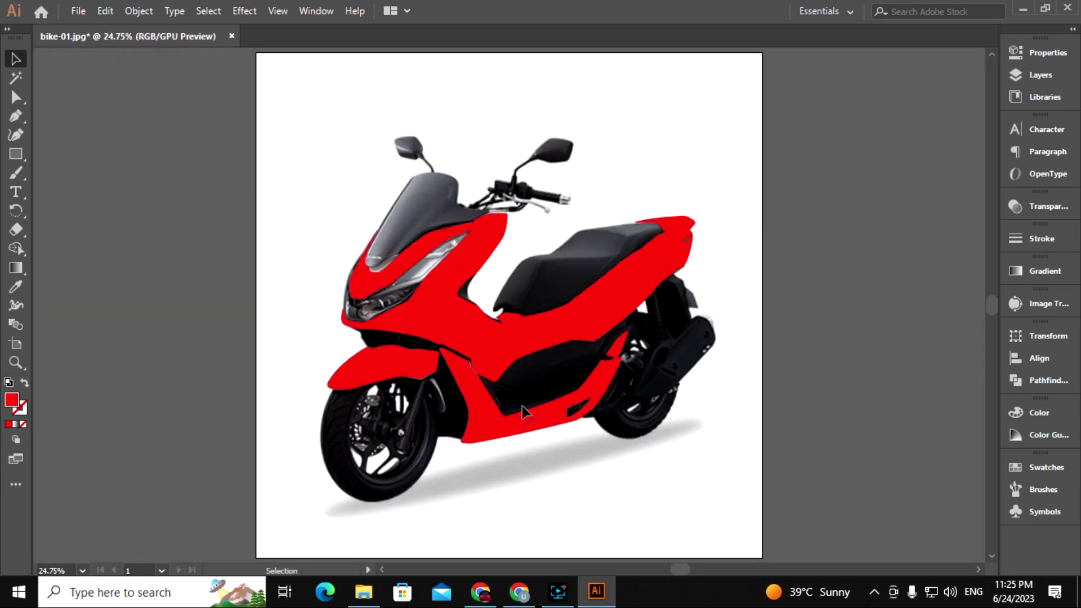
# - Select the upper body, lower body and fender panels and make them one compound path
pyautogui.moveTo(517, 407); pyautogui.dragTo(514, 404)
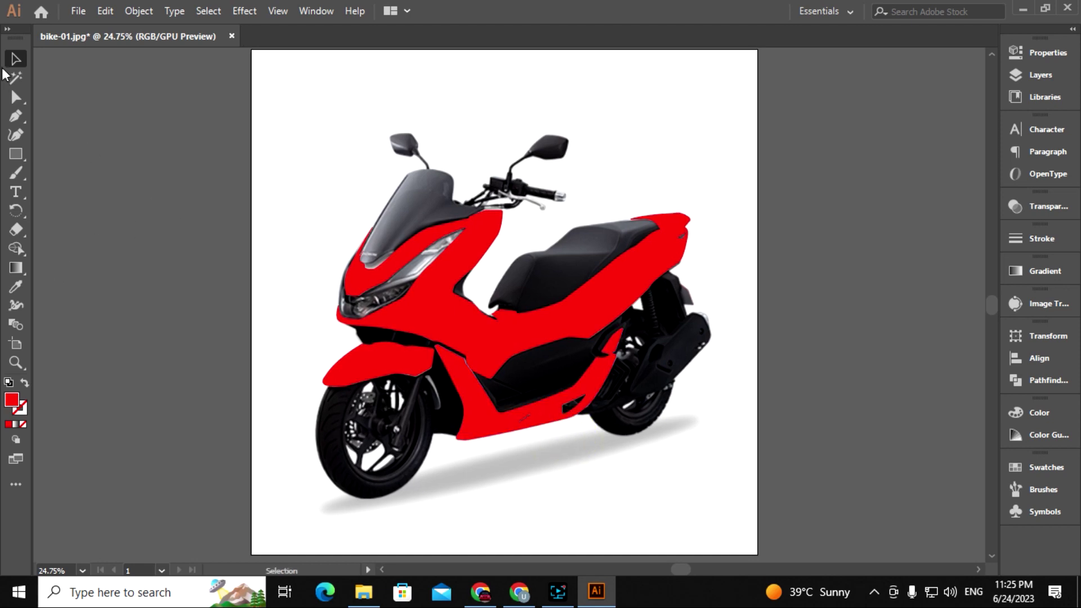
pyautogui.click(389, 317)
pyautogui.click(487, 434)
pyautogui.keyDown('shift'); pyautogui.click(387, 355); pyautogui.keyUp('shift')
pyautogui.click(796, 447)
pyautogui.moveTo(691, 459); pyautogui.dragTo(696, 479)
pyautogui.click(140, 13)
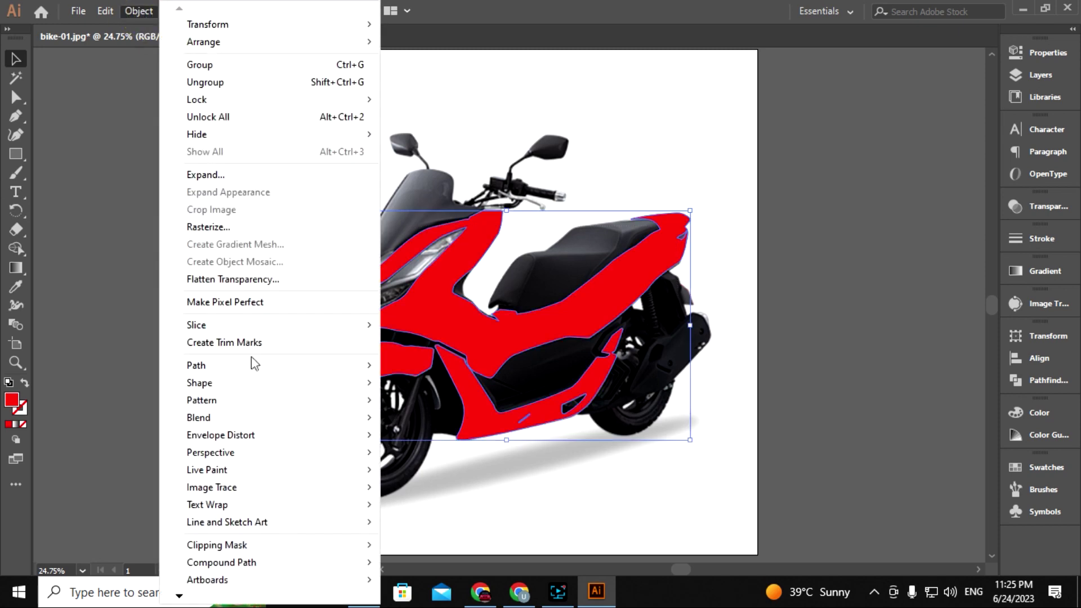
pyautogui.click(408, 561)
pyautogui.click(720, 334)
pyautogui.moveTo(566, 372); pyautogui.dragTo(550, 361)
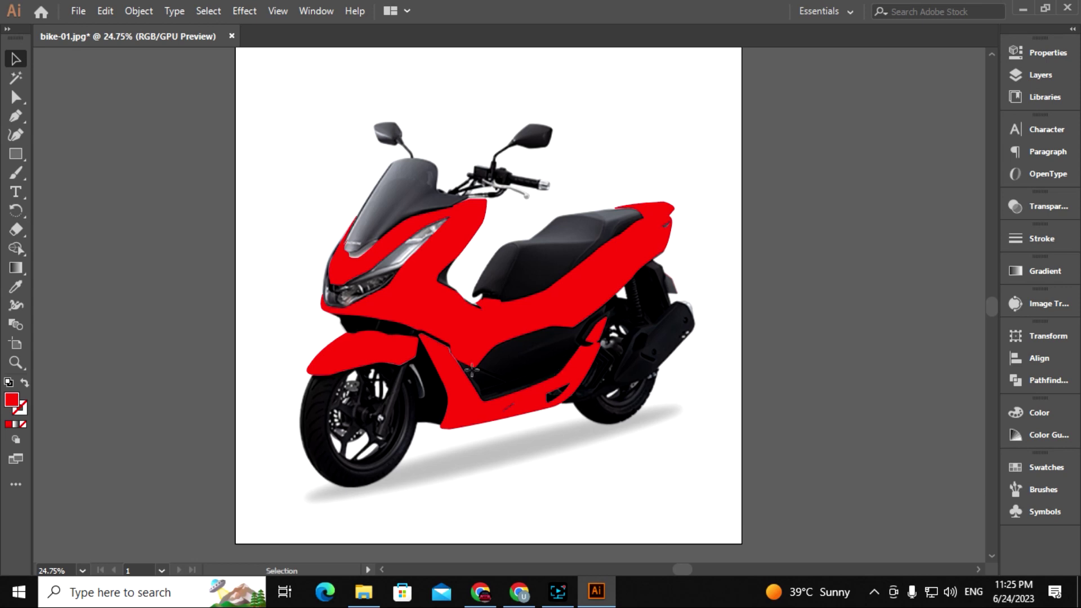
# - Draw a wide band rectangle filled 00FFFF and send it behind the red body
pyautogui.moveTo(281, 279); pyautogui.dragTo(722, 330)
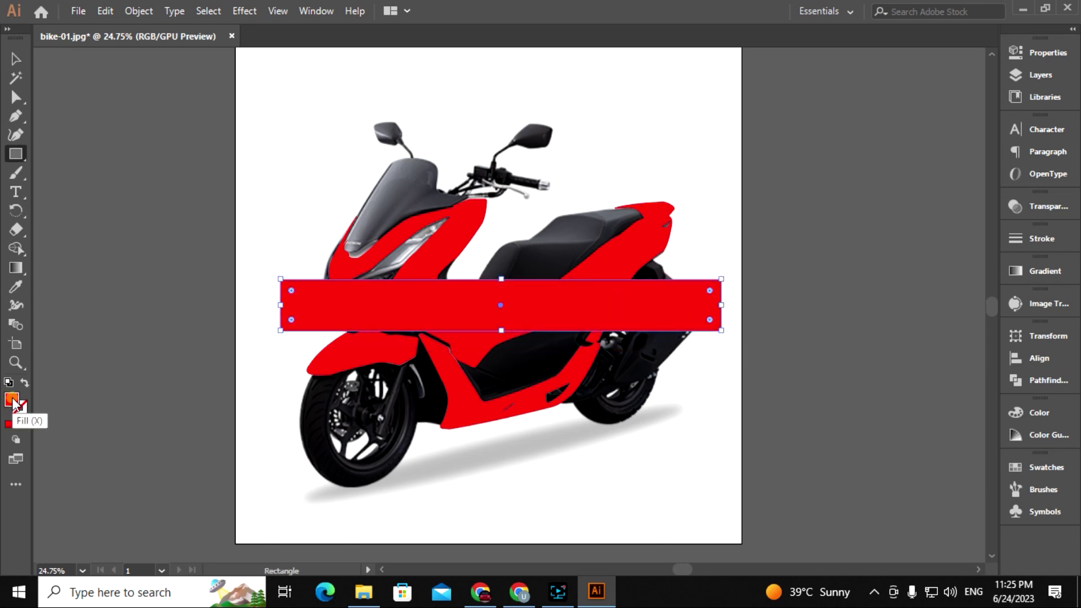
pyautogui.doubleClick(12, 401)
pyautogui.write('00FFFF')
pyautogui.press('Return')
pyautogui.press('v')
pyautogui.hotkey('ctrl', '[')
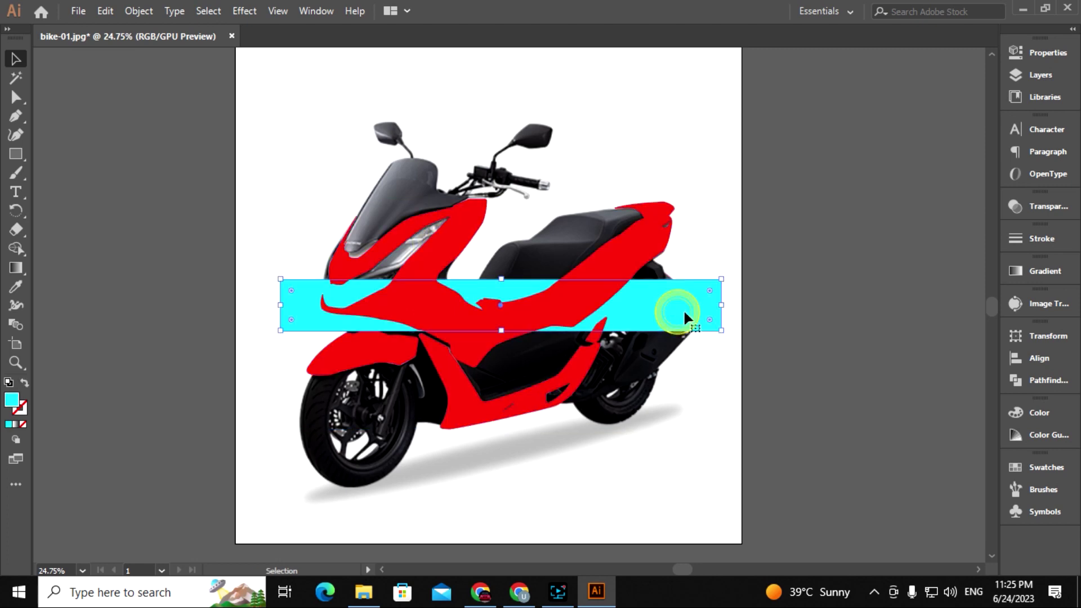
pyautogui.moveTo(683, 309); pyautogui.dragTo(671, 310)
# - Make a clipping mask from the cyan band and the red body shape
pyautogui.click(689, 457)
pyautogui.moveTo(689, 457); pyautogui.dragTo(676, 452)
pyautogui.keyDown('shift'); pyautogui.click(637, 246); pyautogui.keyUp('shift')
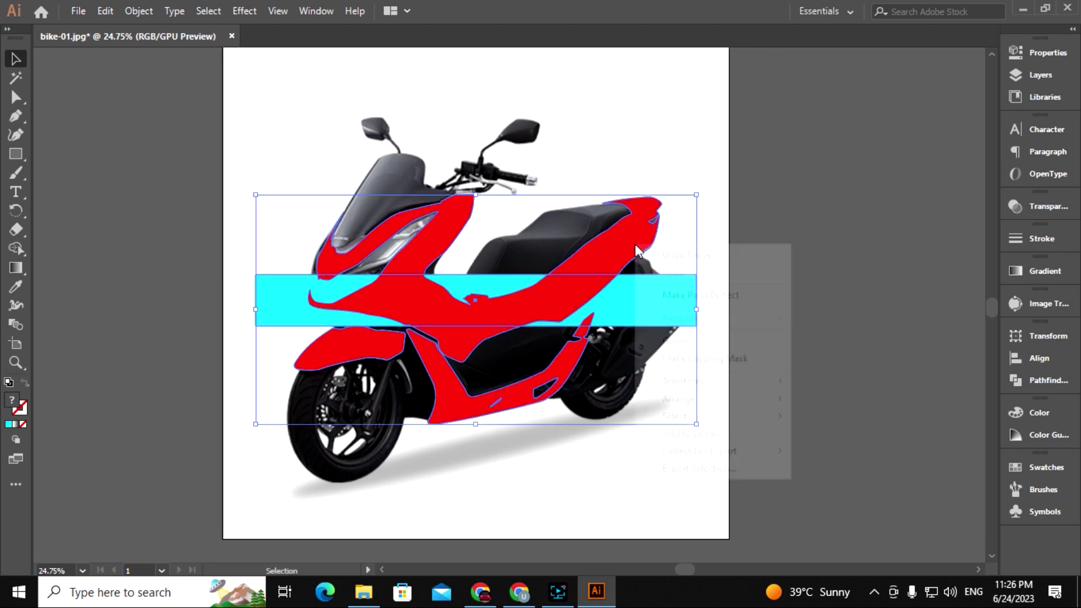
pyautogui.rightClick(635, 245)
pyautogui.click(724, 360)
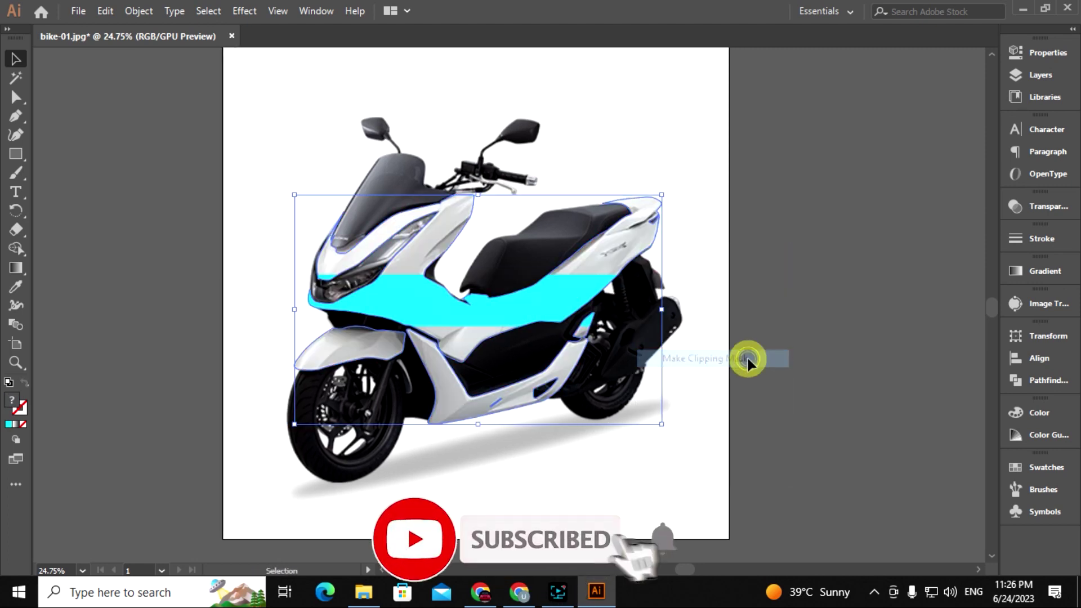
# - In isolation mode, stretch the cyan band up and down to cover the whole body
pyautogui.rightClick(466, 262)
pyautogui.click(555, 374)
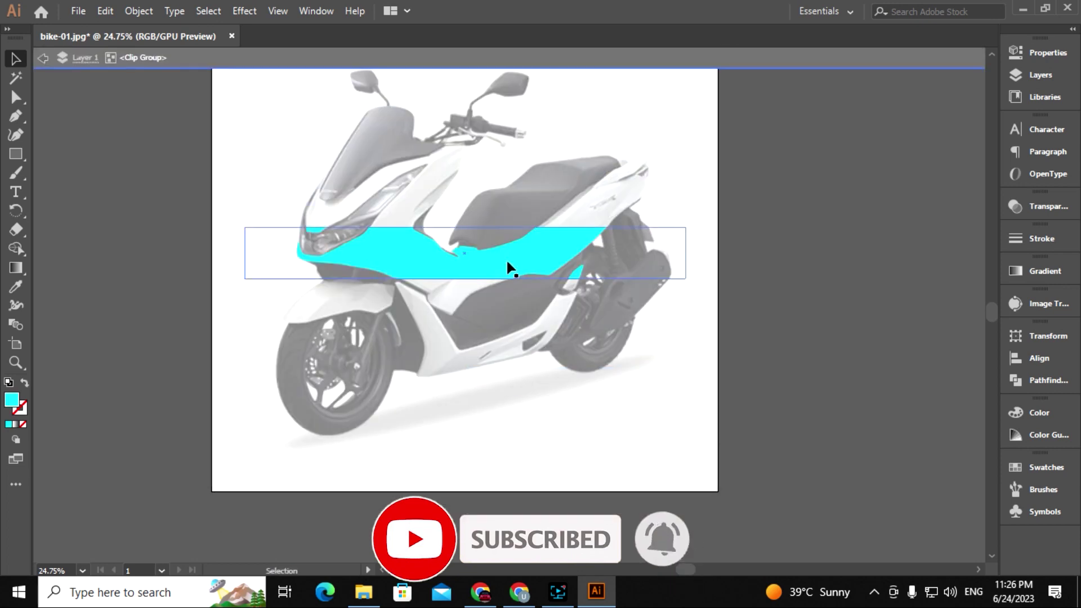
pyautogui.scroll(2, 505, 258)
pyautogui.moveTo(468, 308); pyautogui.dragTo(468, 214)
pyautogui.moveTo(468, 354); pyautogui.dragTo(471, 453)
pyautogui.press('Escape')
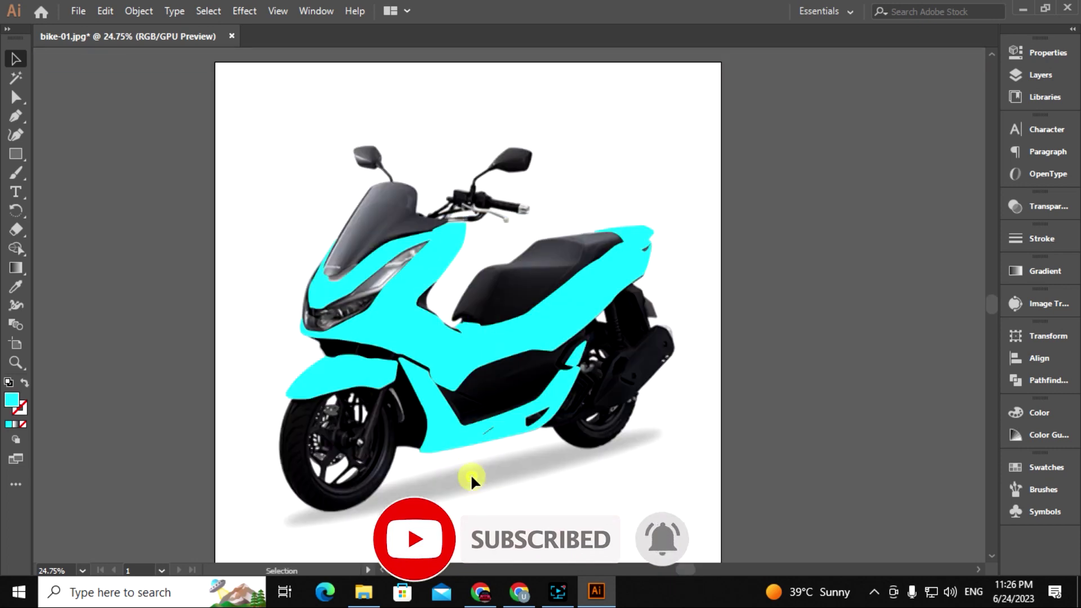
# - Open gradient color.ai and select its gray texture image
pyautogui.click(371, 597)
pyautogui.doubleClick(290, 132)
pyautogui.moveTo(282, 137); pyautogui.dragTo(318, 193)
pyautogui.click(606, 326)
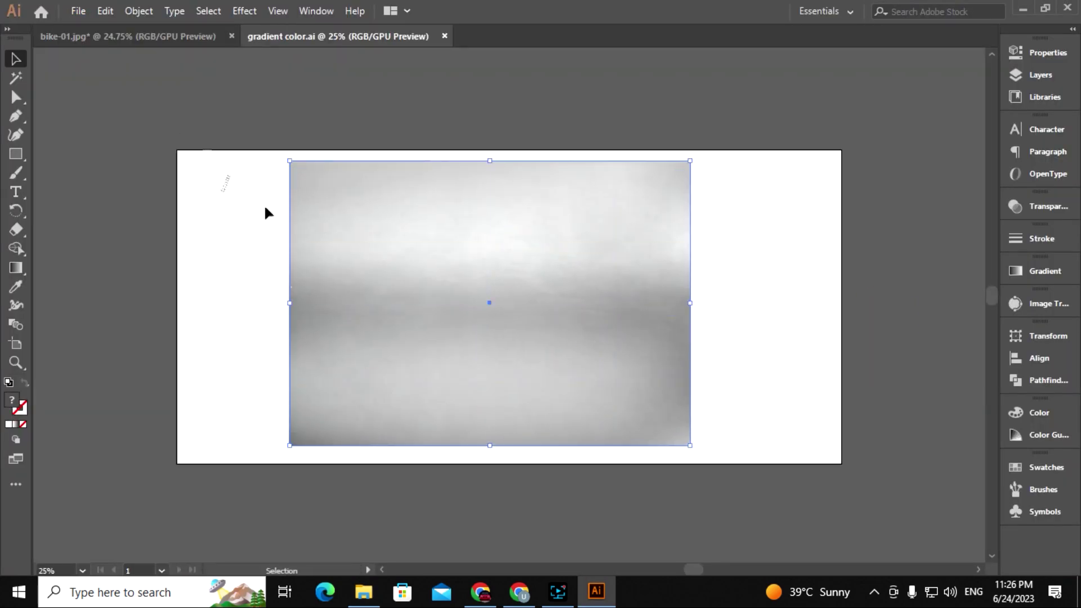
# - In bike-01.jpg, replace the clip group's cyan fill with the gray texture, scaled to cover the body
pyautogui.click(201, 36)
pyautogui.rightClick(378, 274)
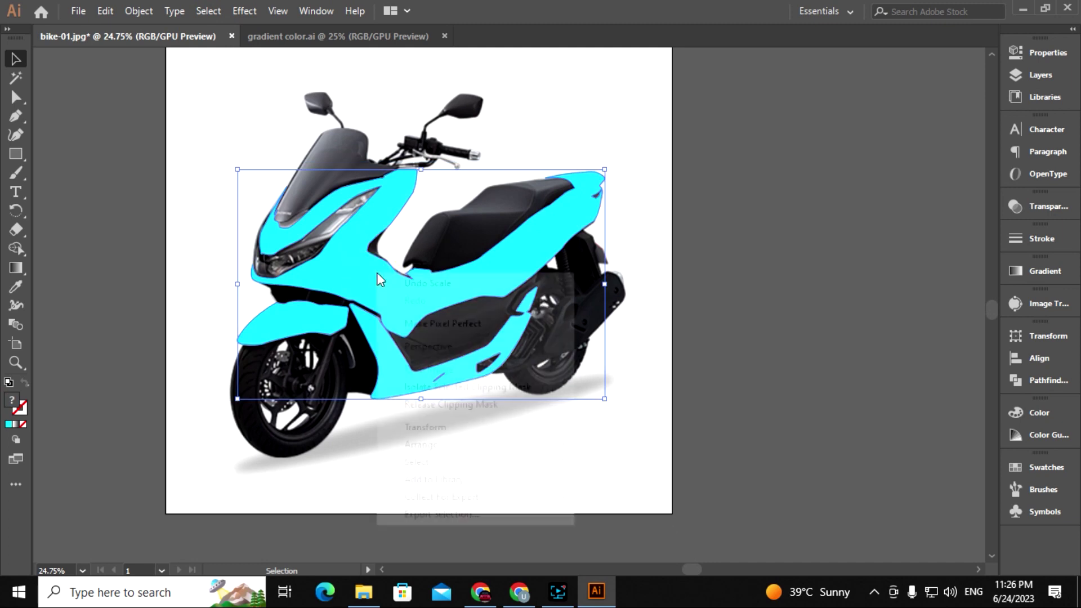
pyautogui.click(453, 387)
pyautogui.click(423, 286)
pyautogui.press('Delete')
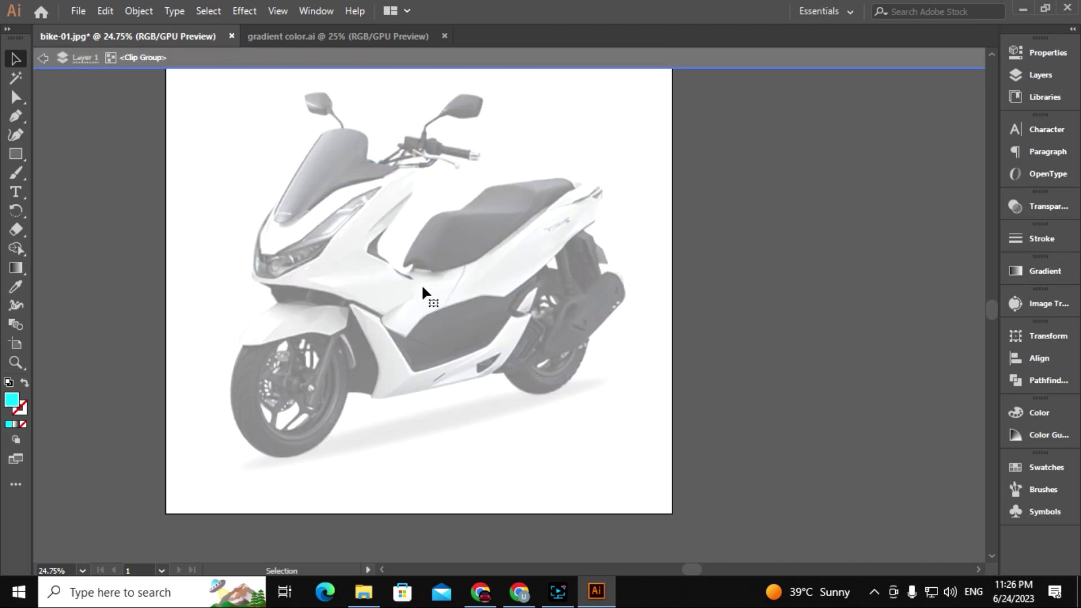
pyautogui.moveTo(426, 293); pyautogui.dragTo(387, 301)
pyautogui.moveTo(599, 447)
pyautogui.mouseDown()
pyautogui.moveTo(637, 464)
pyautogui.moveTo(641, 454)
pyautogui.mouseUp()
pyautogui.moveTo(455, 286)
pyautogui.mouseDown()
pyautogui.moveTo(462, 276)
pyautogui.moveTo(417, 306)
pyautogui.mouseUp()
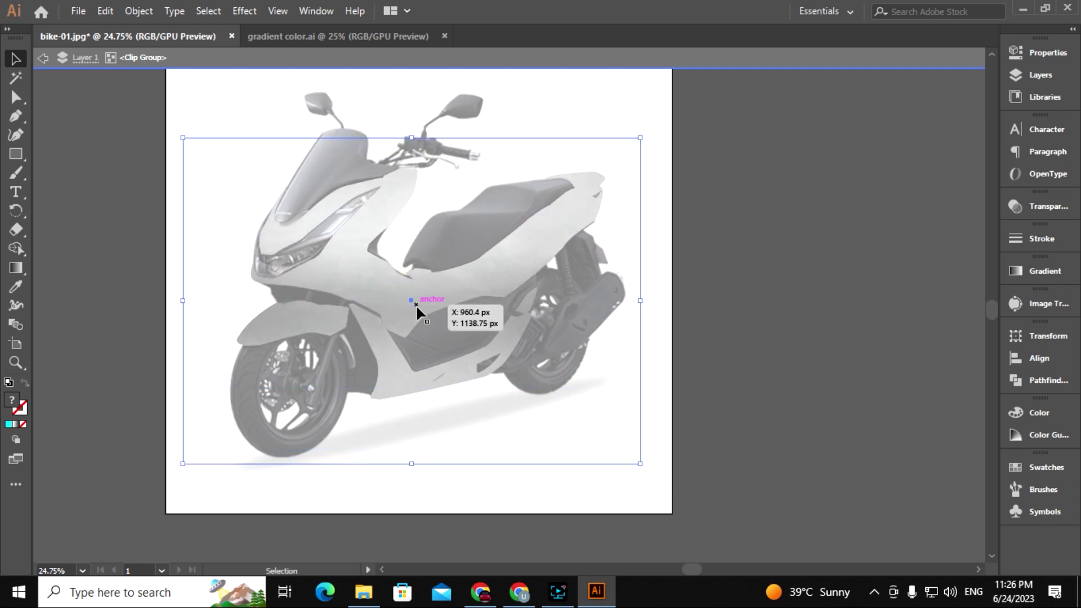
pyautogui.doubleClick(743, 310)
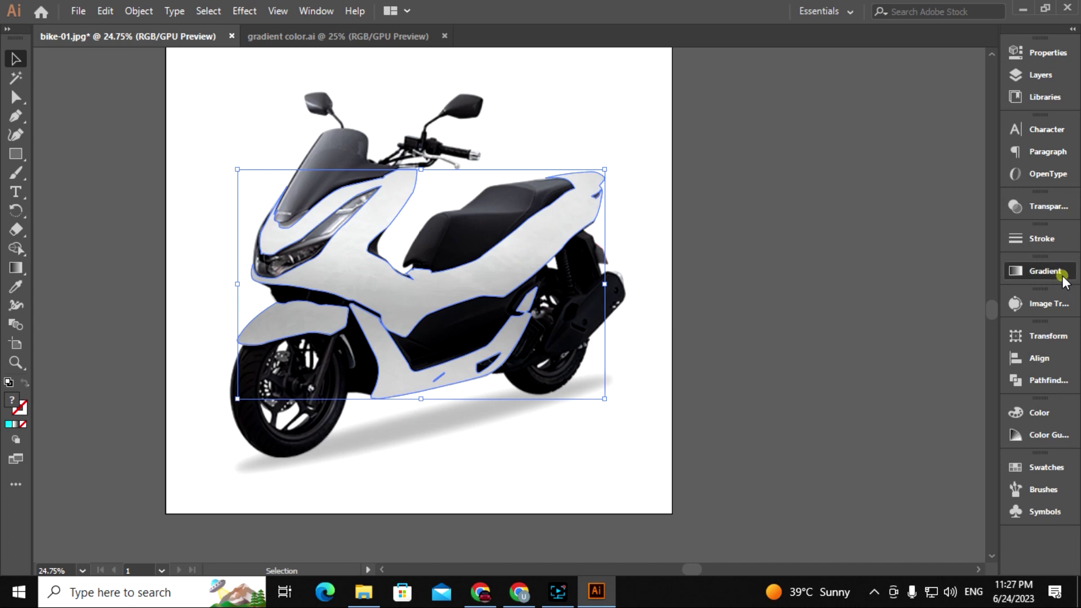
# - Set the textured body's Transparency blending mode to Multiply
pyautogui.click(1045, 271)
pyautogui.click(1015, 206)
pyautogui.click(884, 223)
pyautogui.click(855, 258)
pyautogui.click(706, 343)
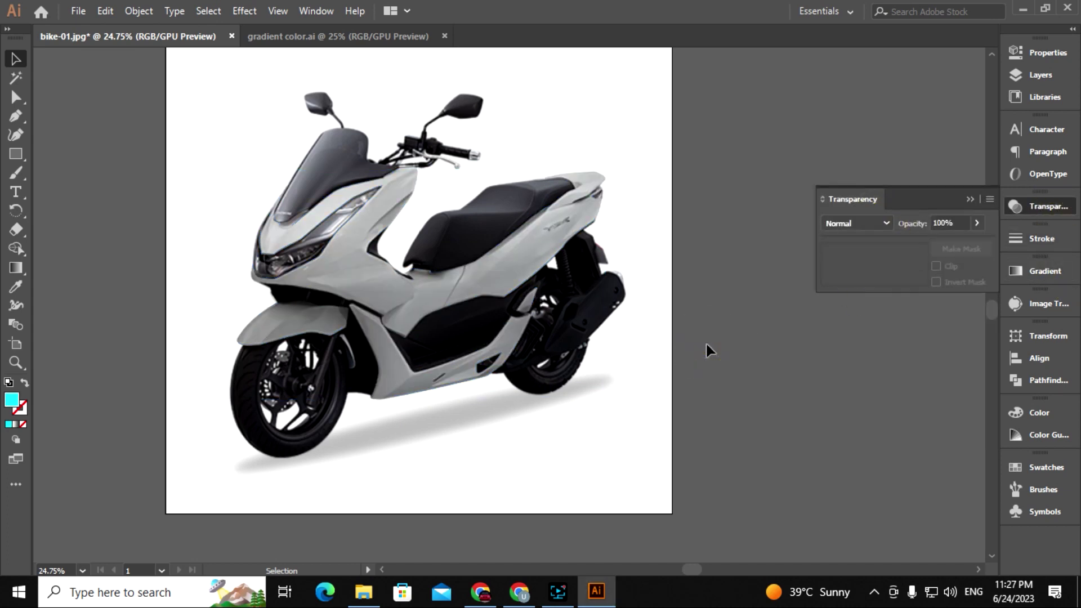
pyautogui.moveTo(706, 343); pyautogui.dragTo(660, 341)
pyautogui.moveTo(742, 410); pyautogui.dragTo(785, 435)
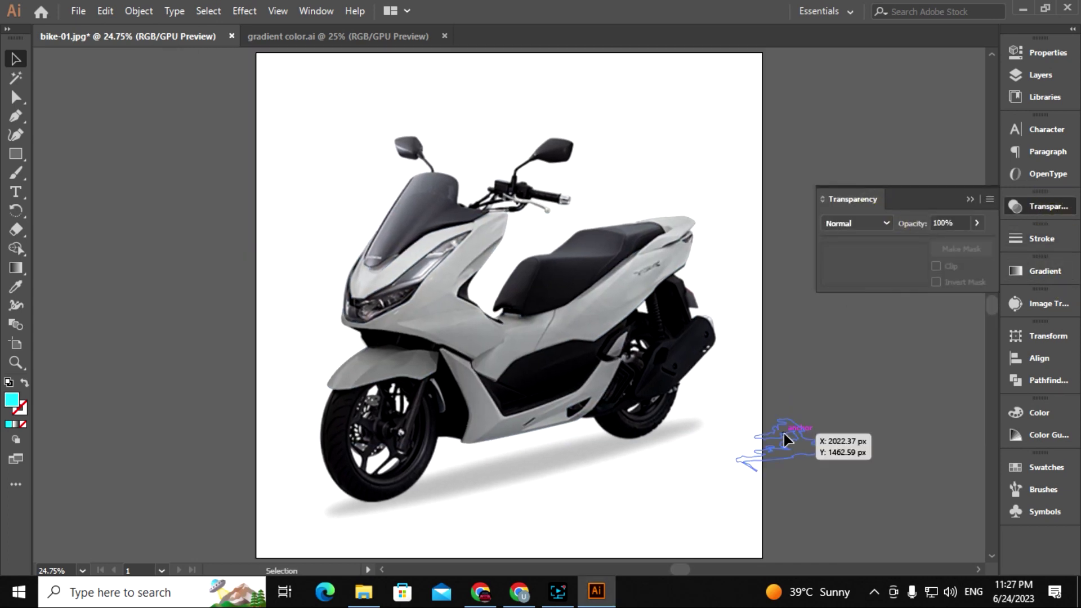
pyautogui.click(784, 433)
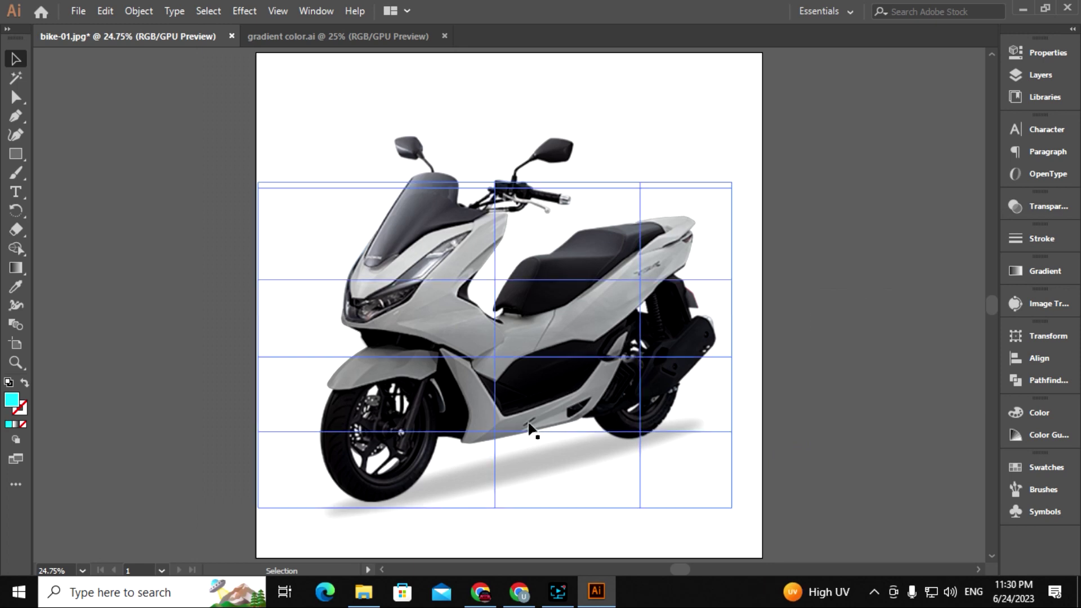
# - Open logo.ai and shark face.ai, and select the shark face's rightmost rivet dot column
pyautogui.click(364, 591)
pyautogui.doubleClick(357, 135)
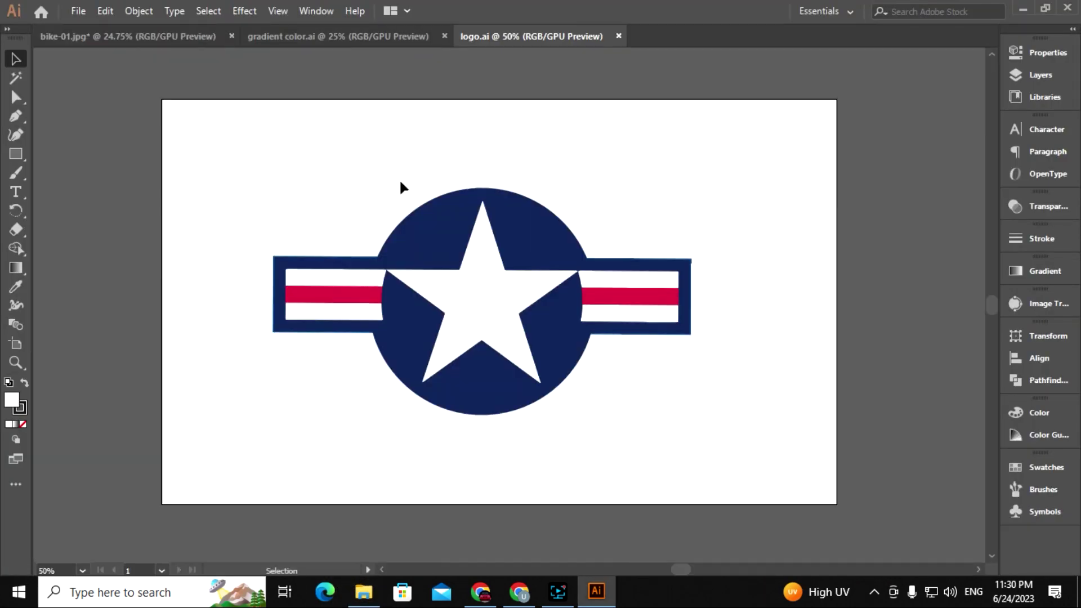
pyautogui.click(363, 592)
pyautogui.doubleClick(447, 140)
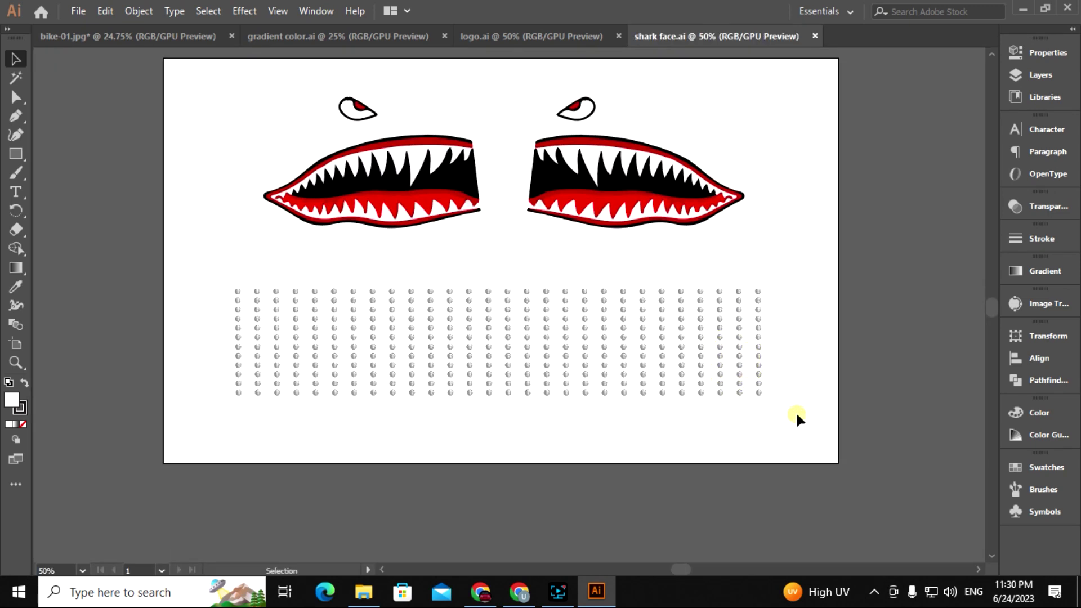
pyautogui.click(758, 365)
pyautogui.click(128, 36)
pyautogui.rightClick(576, 291)
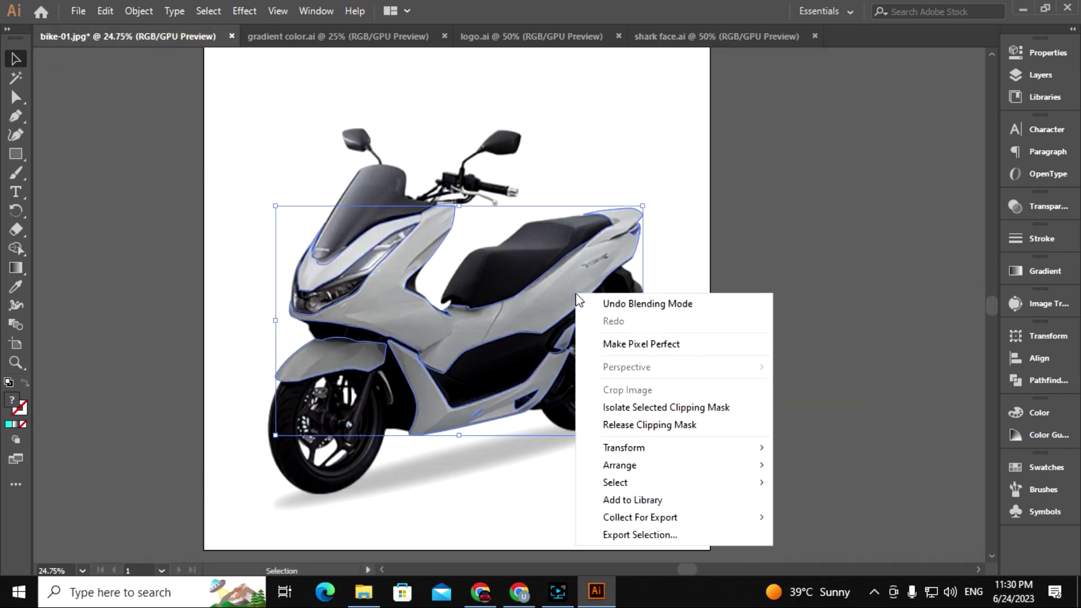
# - Paste the rivet dot column inside the body group and place it on the rear tail
pyautogui.click(661, 408)
pyautogui.scroll(3, 661, 407)
pyautogui.moveTo(529, 451); pyautogui.dragTo(576, 432)
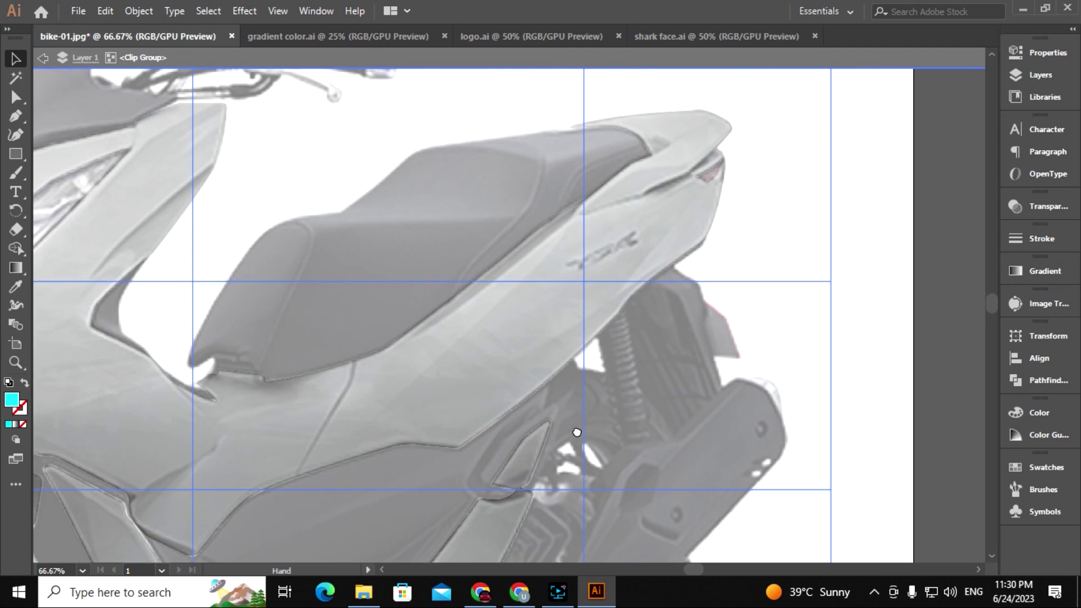
pyautogui.hotkey('ctrl', 'v')
pyautogui.moveTo(514, 362)
pyautogui.mouseDown()
pyautogui.moveTo(658, 284)
pyautogui.moveTo(698, 291)
pyautogui.mouseUp()
pyautogui.hotkey('ctrl', '0')
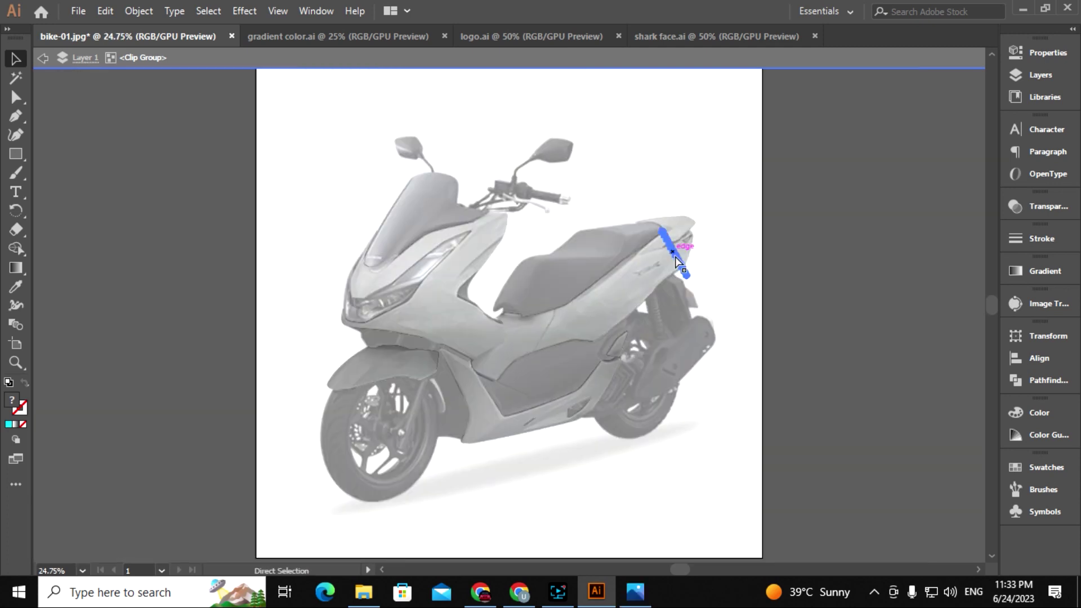
# - Angle the rivet column along the tail seam and copy it down onto the side seam
pyautogui.scroll(2, 453, 414)
pyautogui.moveTo(543, 358)
pyautogui.mouseDown()
pyautogui.moveTo(546, 372)
pyautogui.moveTo(520, 342)
pyautogui.moveTo(561, 318)
pyautogui.moveTo(553, 415)
pyautogui.moveTo(652, 395)
pyautogui.mouseUp()
pyautogui.hotkey('ctrl', '+')
pyautogui.click(651, 340)
pyautogui.moveTo(651, 340); pyautogui.dragTo(529, 402)
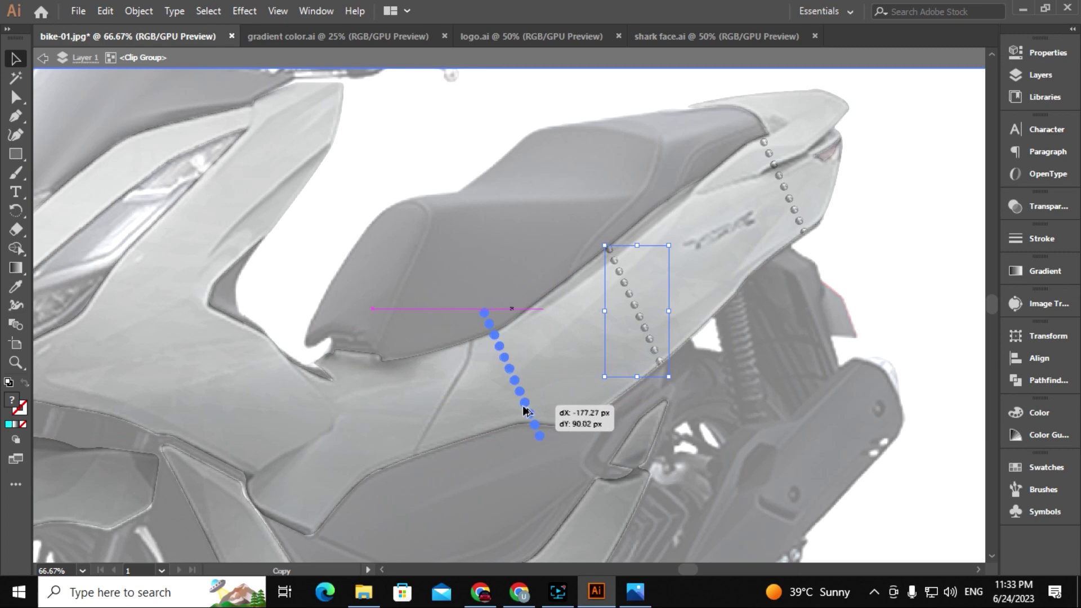
pyautogui.doubleClick(651, 338)
pyautogui.doubleClick(742, 367)
# - Release the body clipping mask and nudge the rivet lines up-right onto the side seams
pyautogui.rightClick(642, 329)
pyautogui.click(683, 190)
pyautogui.doubleClick(640, 310)
pyautogui.moveTo(643, 311); pyautogui.dragTo(654, 300)
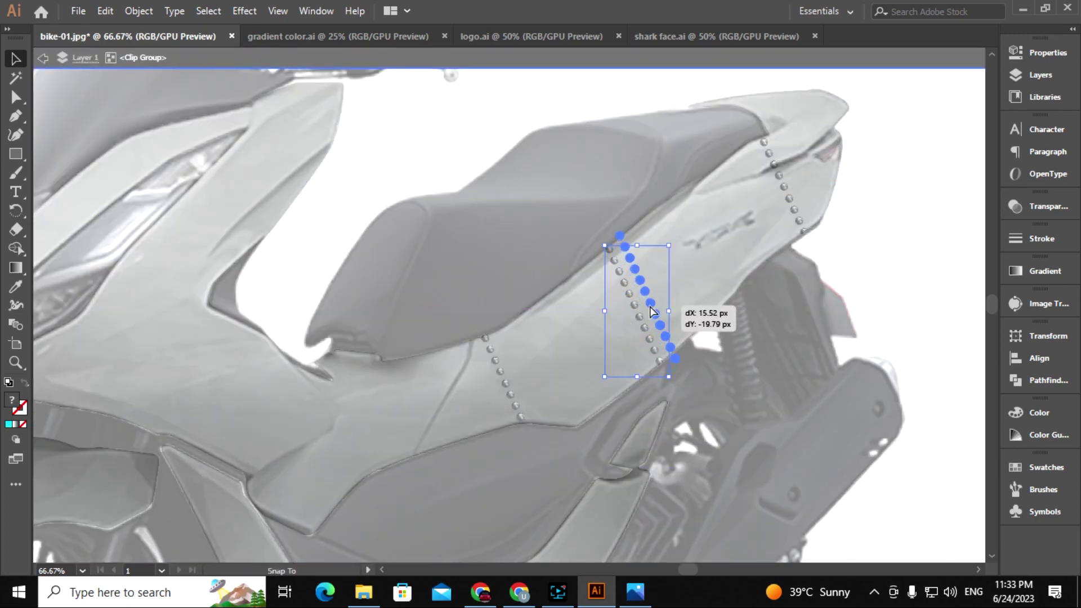
pyautogui.moveTo(701, 457); pyautogui.dragTo(913, 354)
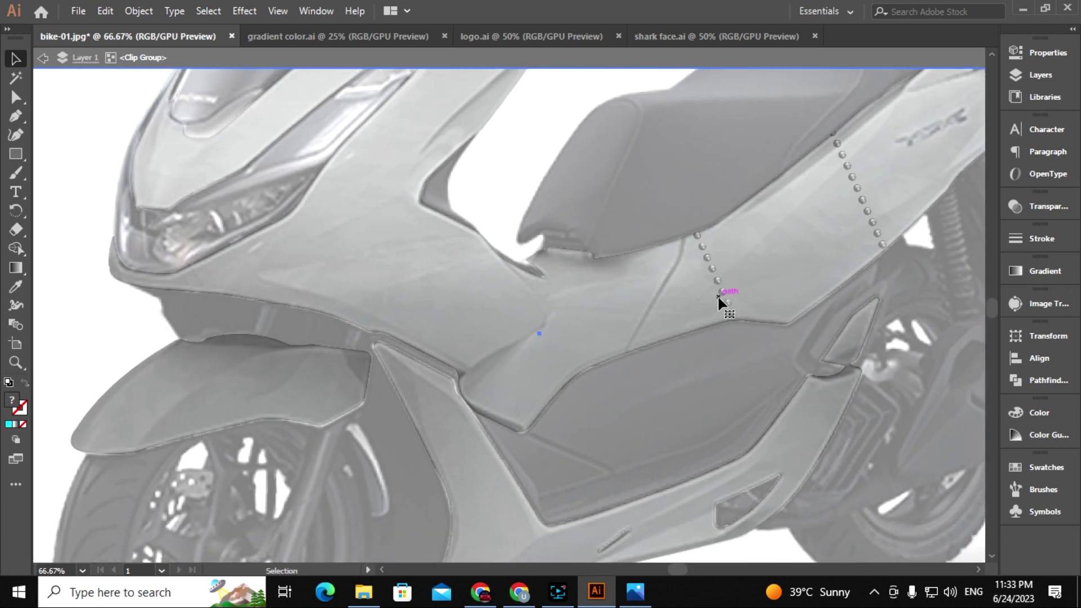
pyautogui.moveTo(785, 400); pyautogui.dragTo(473, 498)
pyautogui.click(556, 319)
pyautogui.moveTo(556, 319); pyautogui.dragTo(584, 298)
pyautogui.moveTo(417, 378); pyautogui.dragTo(458, 367)
# - Copy the right rivet line to the left side and adjust its end position
pyautogui.moveTo(510, 473); pyautogui.dragTo(677, 433)
pyautogui.moveTo(636, 354)
pyautogui.mouseDown()
pyautogui.moveTo(452, 394)
pyautogui.moveTo(467, 431)
pyautogui.mouseUp()
pyautogui.click(512, 450)
pyautogui.click(534, 448)
pyautogui.moveTo(534, 449)
pyautogui.mouseDown()
pyautogui.moveTo(532, 398)
pyautogui.moveTo(423, 507)
pyautogui.mouseUp()
# - Copy a rivet line up onto the tail and rotate it to follow the tail panel
pyautogui.moveTo(744, 208)
pyautogui.mouseDown()
pyautogui.moveTo(753, 261)
pyautogui.moveTo(615, 292)
pyautogui.mouseUp()
pyautogui.moveTo(682, 217); pyautogui.dragTo(704, 200)
pyautogui.moveTo(781, 209); pyautogui.dragTo(803, 232)
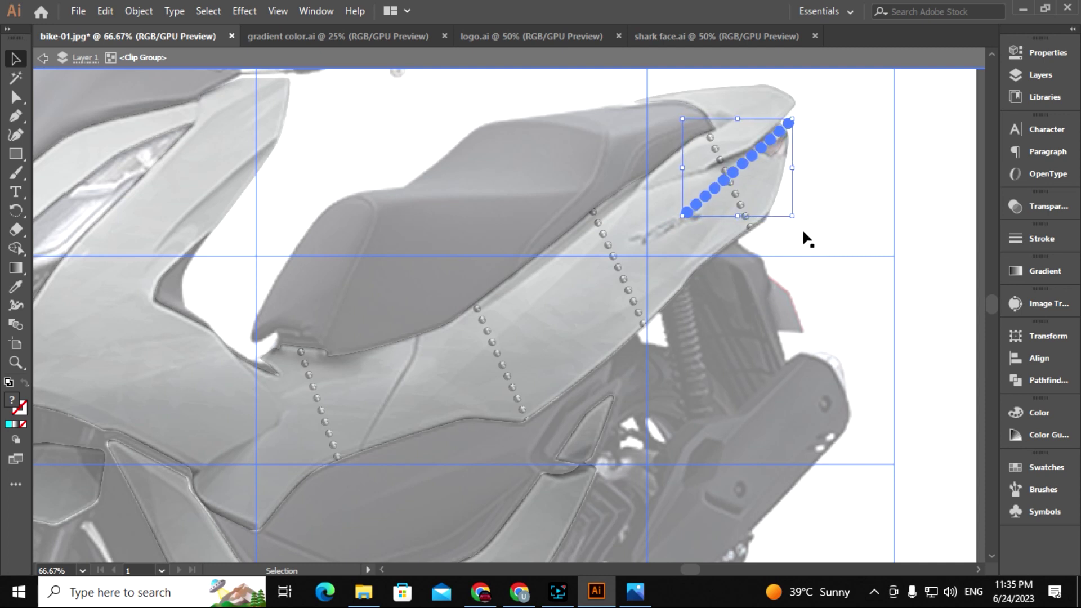
pyautogui.moveTo(802, 228); pyautogui.dragTo(724, 248)
# - Extend a diagonal rivet row down-left with several copies, angled across the lower panel
pyautogui.moveTo(760, 177); pyautogui.dragTo(655, 266)
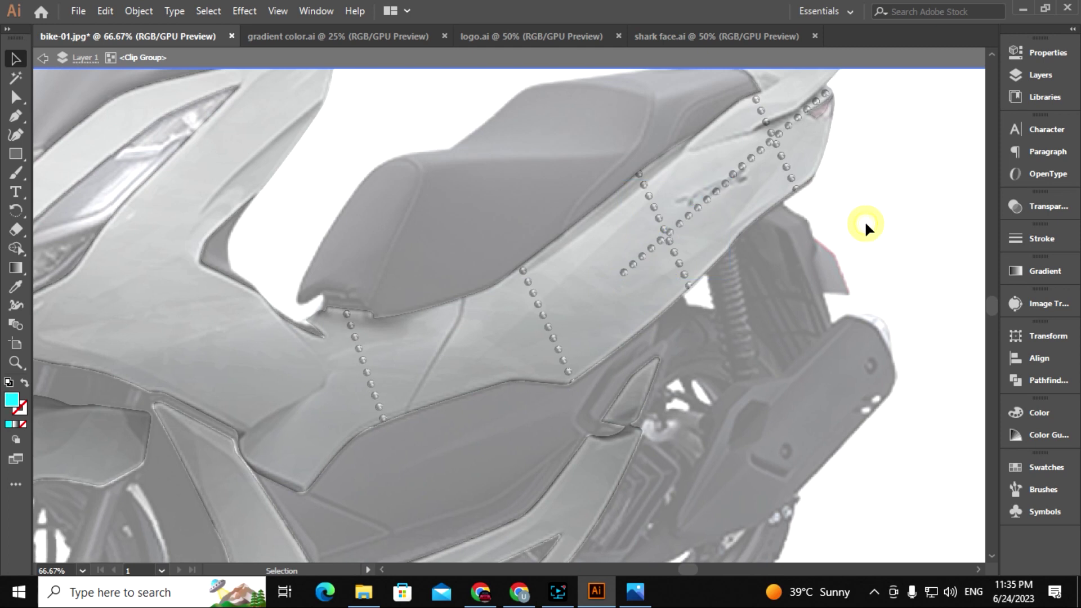
pyautogui.moveTo(590, 302); pyautogui.dragTo(736, 278)
pyautogui.moveTo(775, 238); pyautogui.dragTo(662, 338)
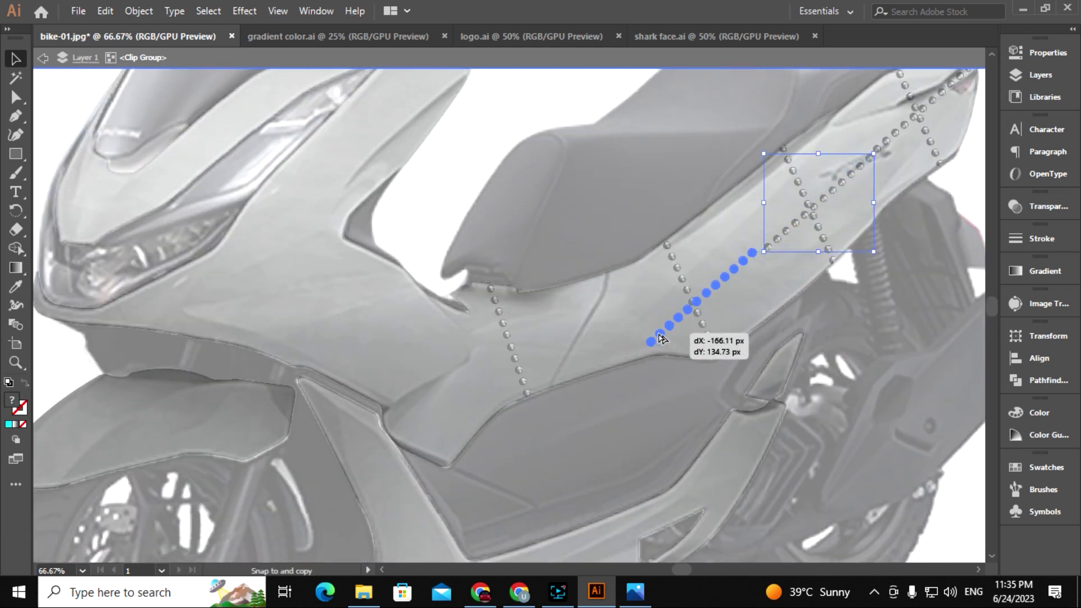
pyautogui.moveTo(678, 397); pyautogui.dragTo(709, 377)
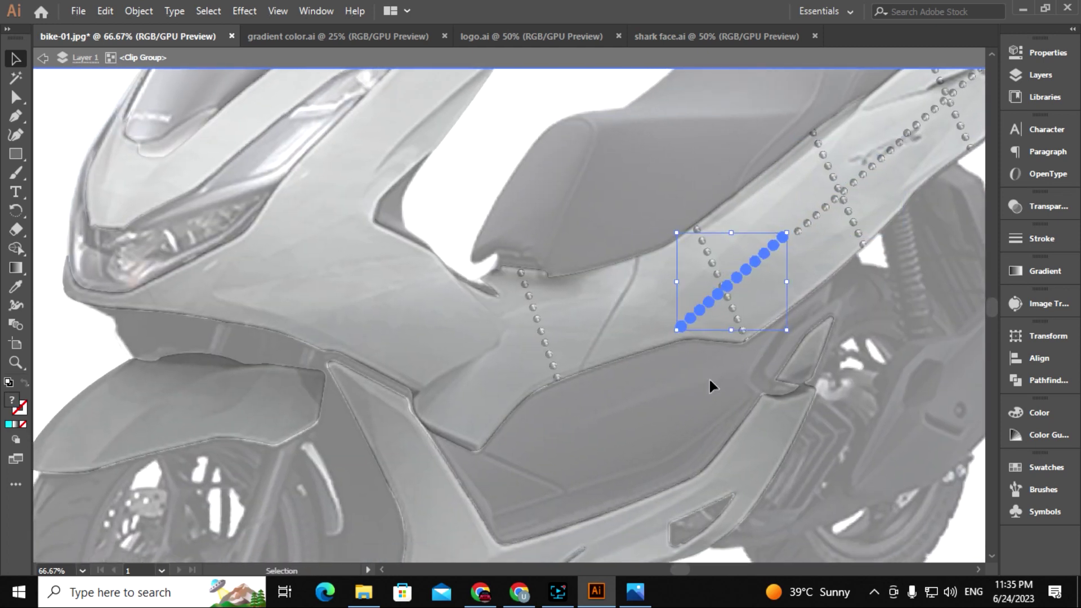
pyautogui.moveTo(794, 335); pyautogui.dragTo(797, 342)
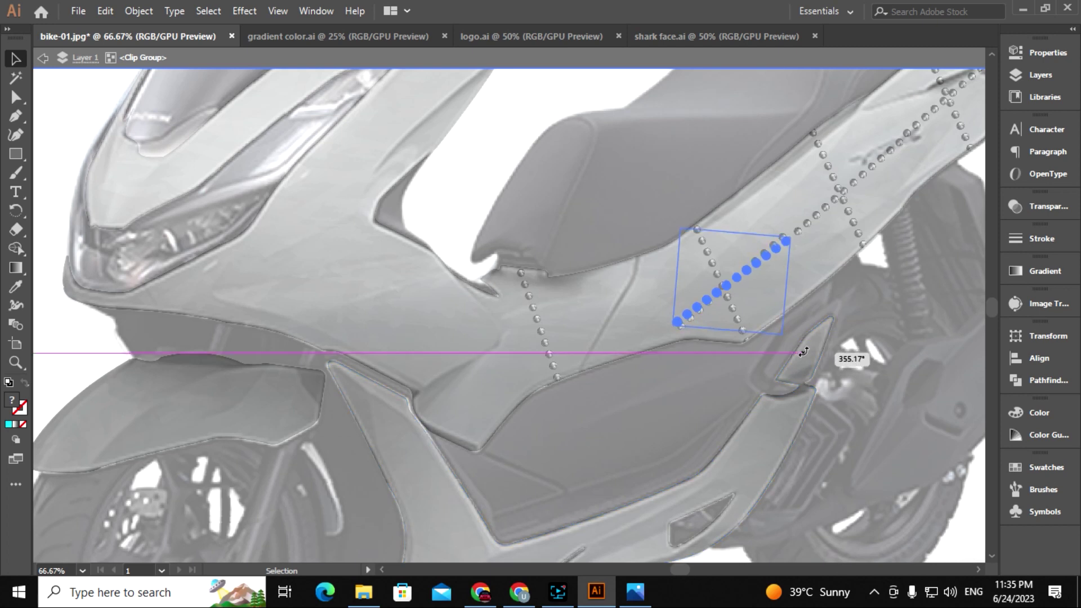
pyautogui.click(823, 274)
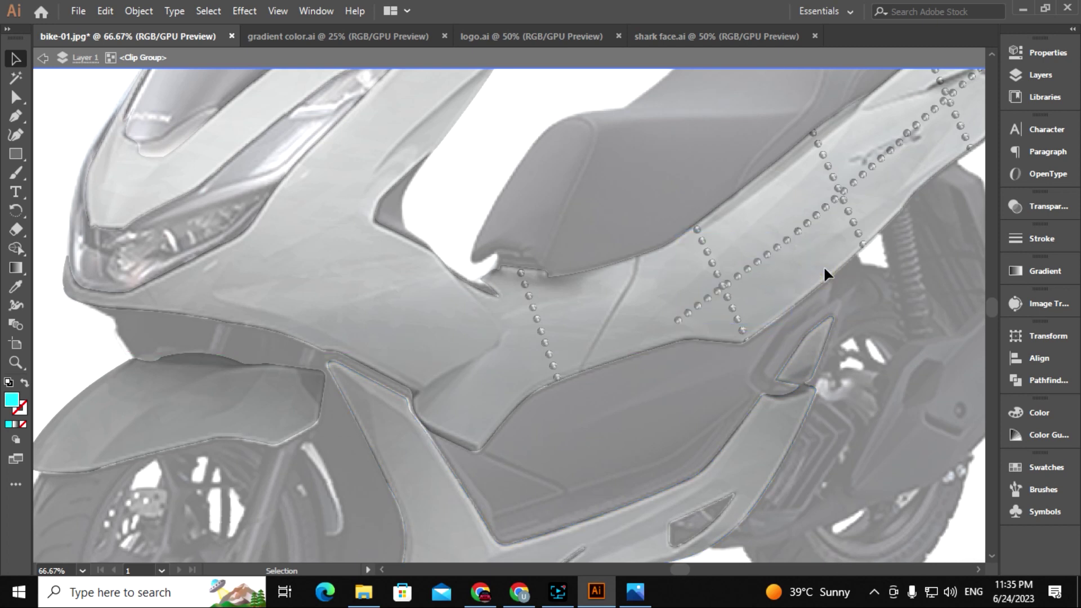
# - Zoom in on the tail's diagonal rivet line and nudge it slightly up-right
pyautogui.moveTo(828, 309); pyautogui.dragTo(659, 424)
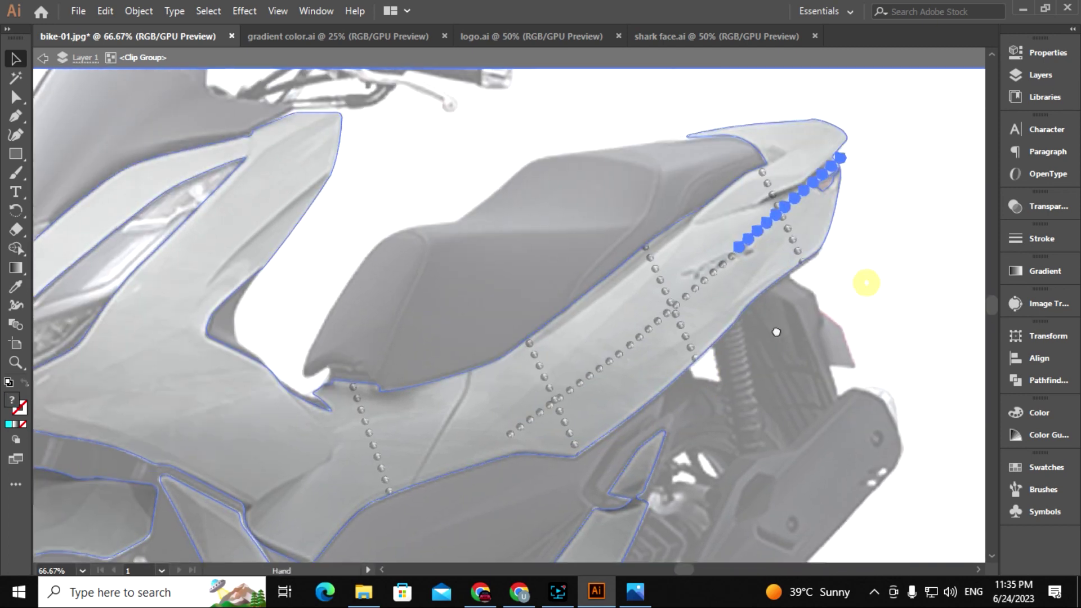
pyautogui.click(793, 198)
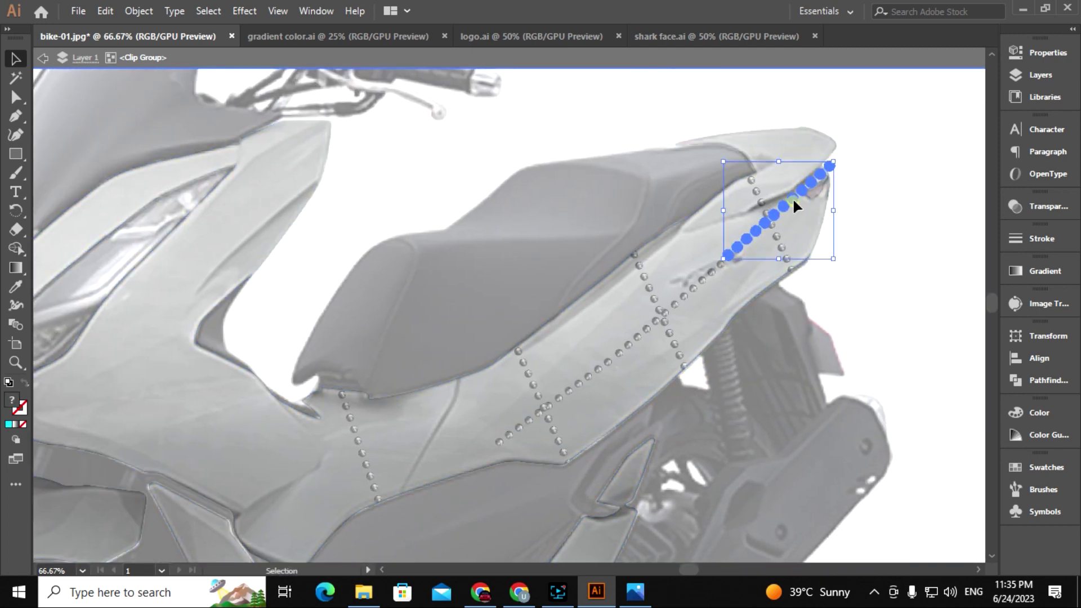
pyautogui.hotkey('ctrl', '=')
pyautogui.moveTo(432, 334); pyautogui.dragTo(442, 335)
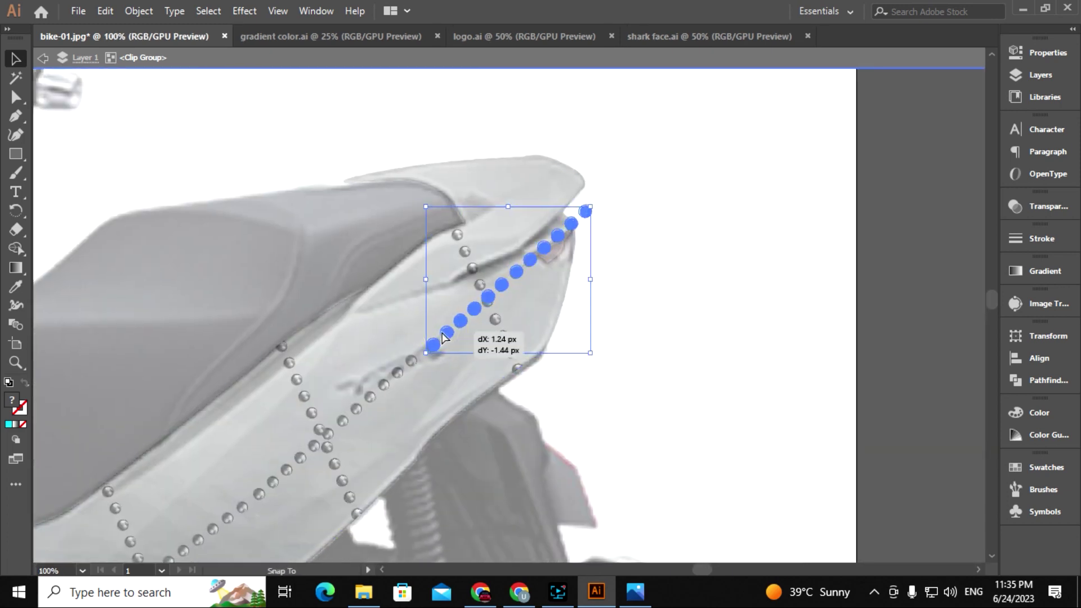
# - Fine-tune the tail and upper-right rivet lines with small nudges right and down
pyautogui.press('Right')
pyautogui.press('Down')
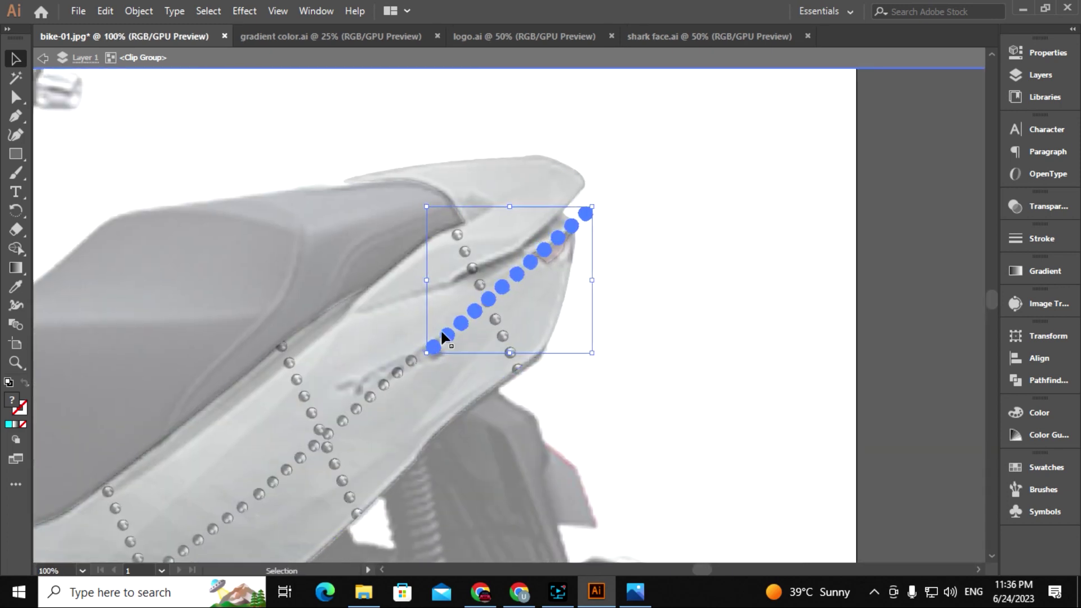
pyautogui.click(739, 312)
pyautogui.moveTo(428, 368); pyautogui.dragTo(438, 370)
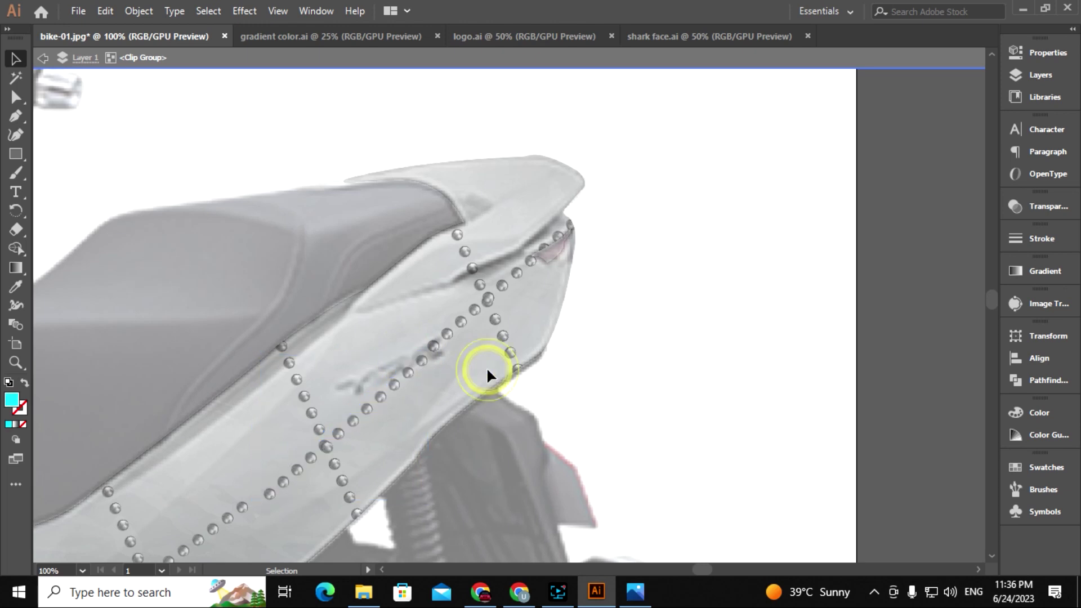
pyautogui.moveTo(486, 367); pyautogui.dragTo(741, 263)
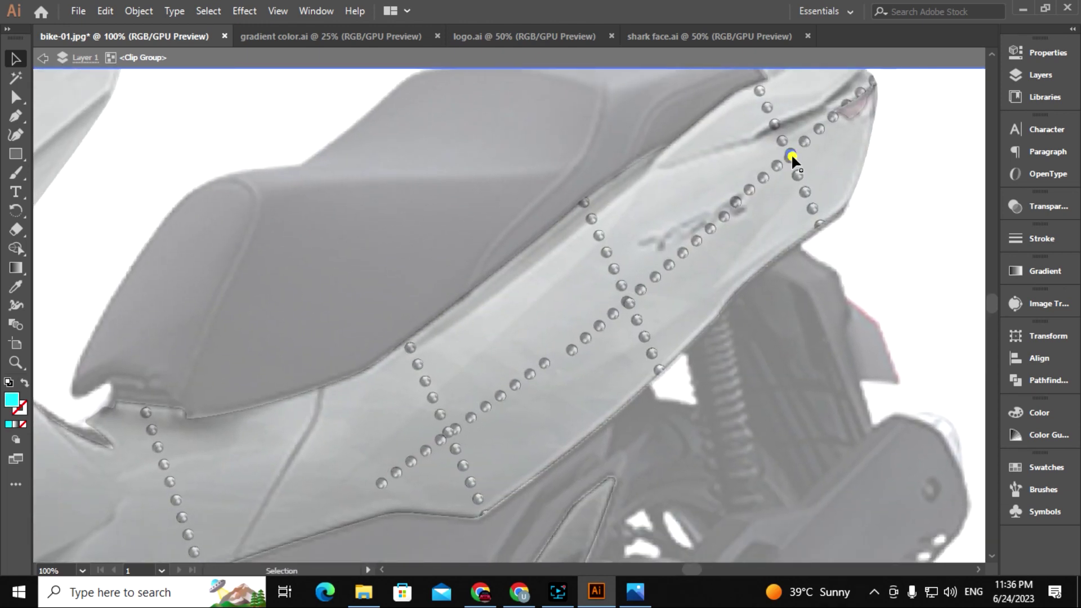
pyautogui.moveTo(791, 153); pyautogui.dragTo(793, 156)
pyautogui.click(871, 212)
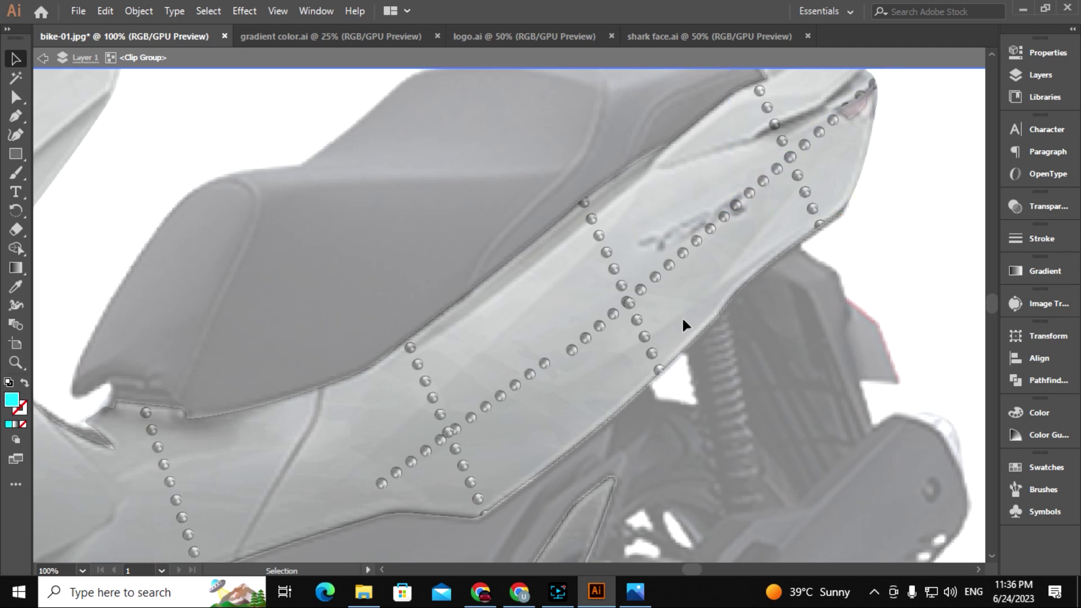
# - Flatten the angle of the central diagonal rivet line on the side panel
pyautogui.click(630, 302)
pyautogui.click(700, 336)
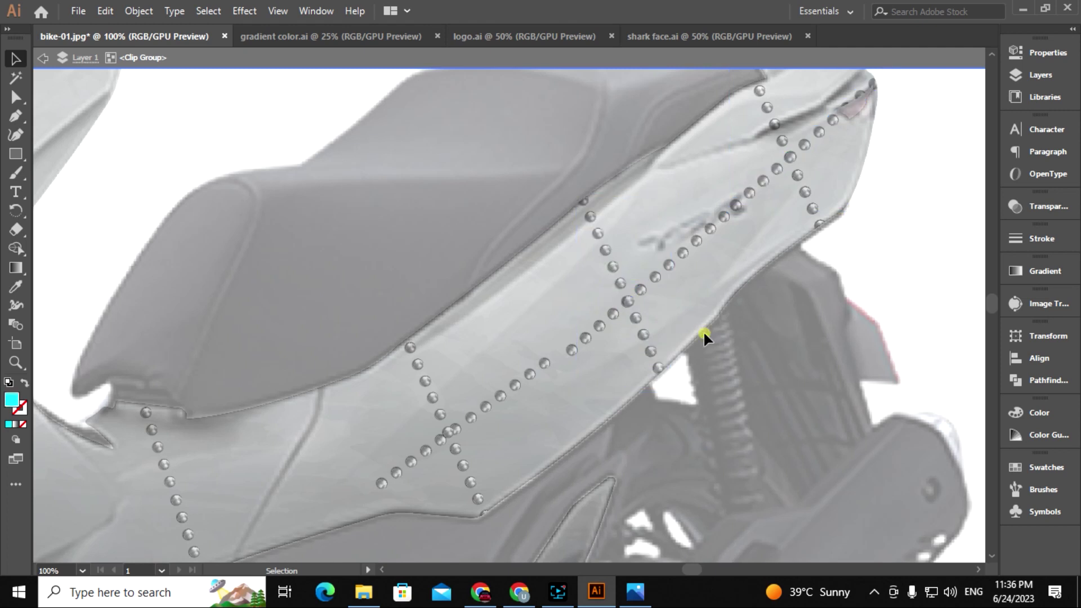
pyautogui.moveTo(574, 403)
pyautogui.mouseDown()
pyautogui.moveTo(618, 328)
pyautogui.moveTo(597, 308)
pyautogui.mouseUp()
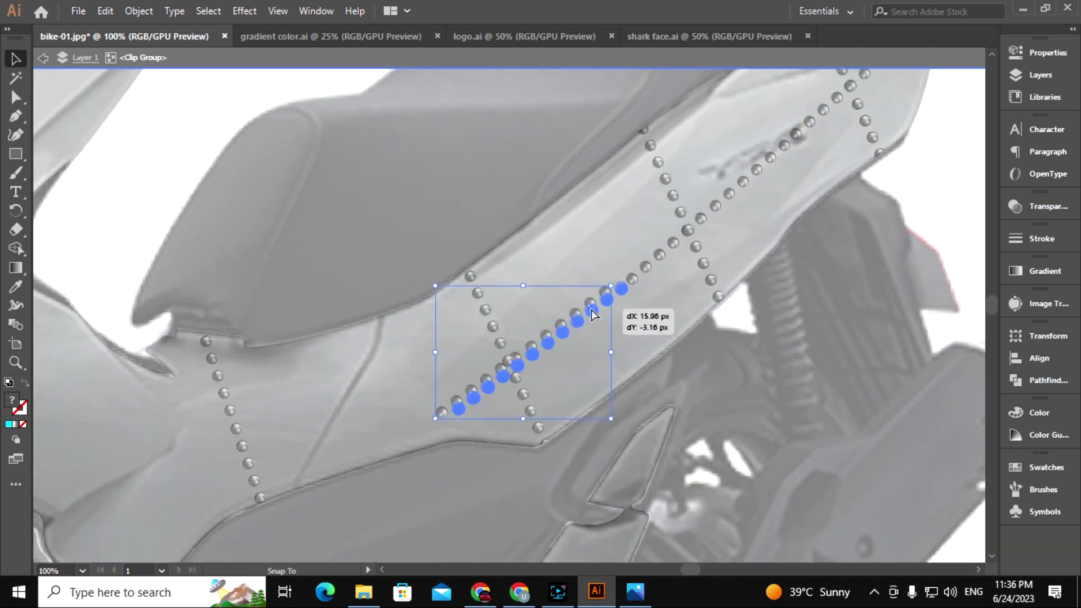
pyautogui.moveTo(632, 422); pyautogui.dragTo(638, 443)
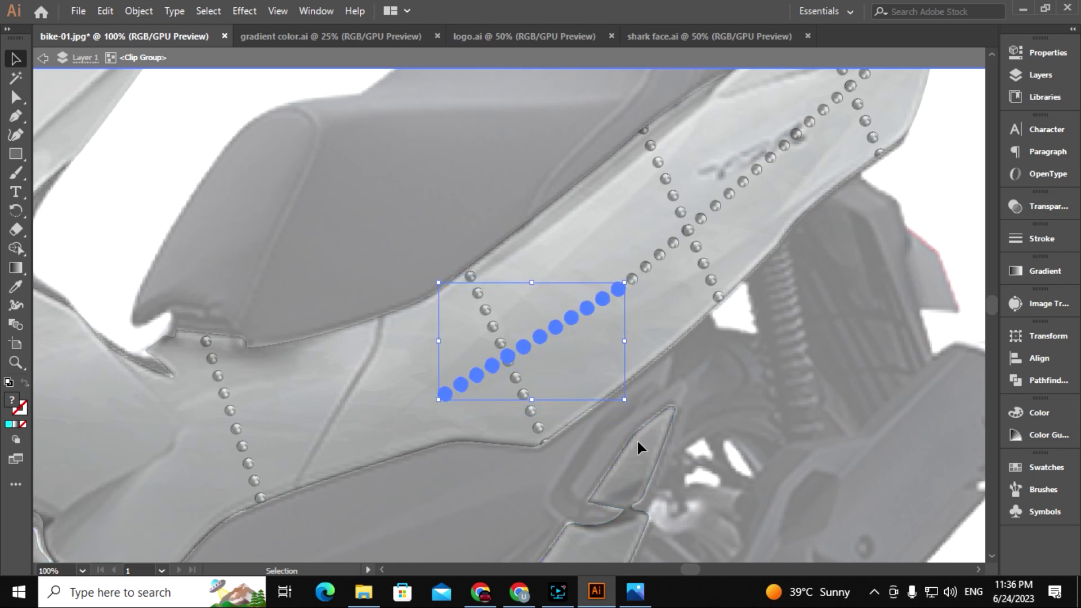
pyautogui.click(678, 394)
pyautogui.click(601, 309)
pyautogui.click(679, 356)
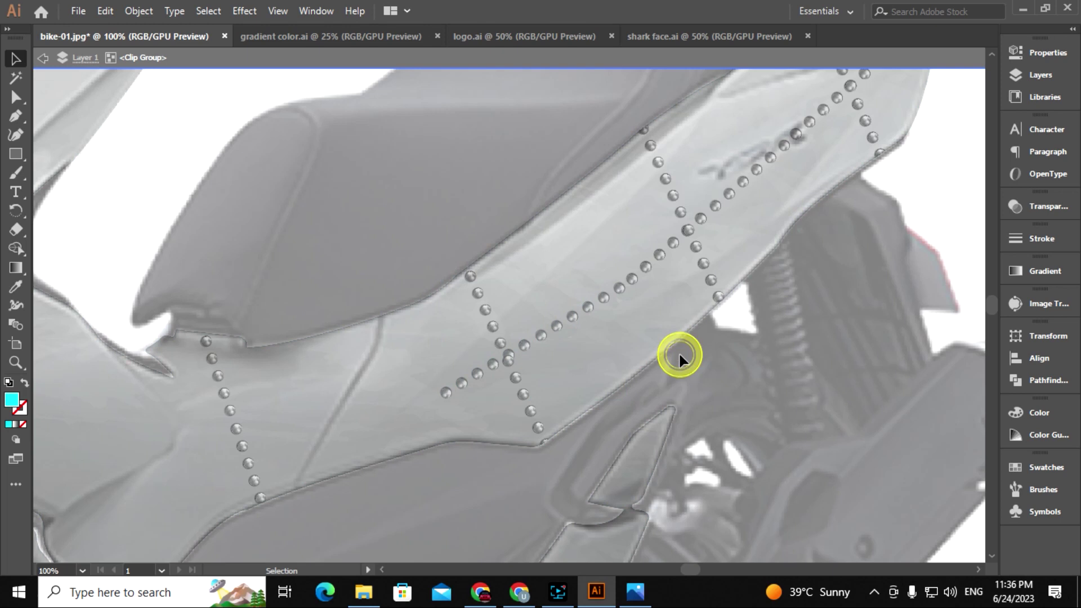
pyautogui.moveTo(537, 422)
pyautogui.mouseDown()
pyautogui.moveTo(558, 385)
pyautogui.moveTo(591, 425)
pyautogui.mouseUp()
pyautogui.click(557, 391)
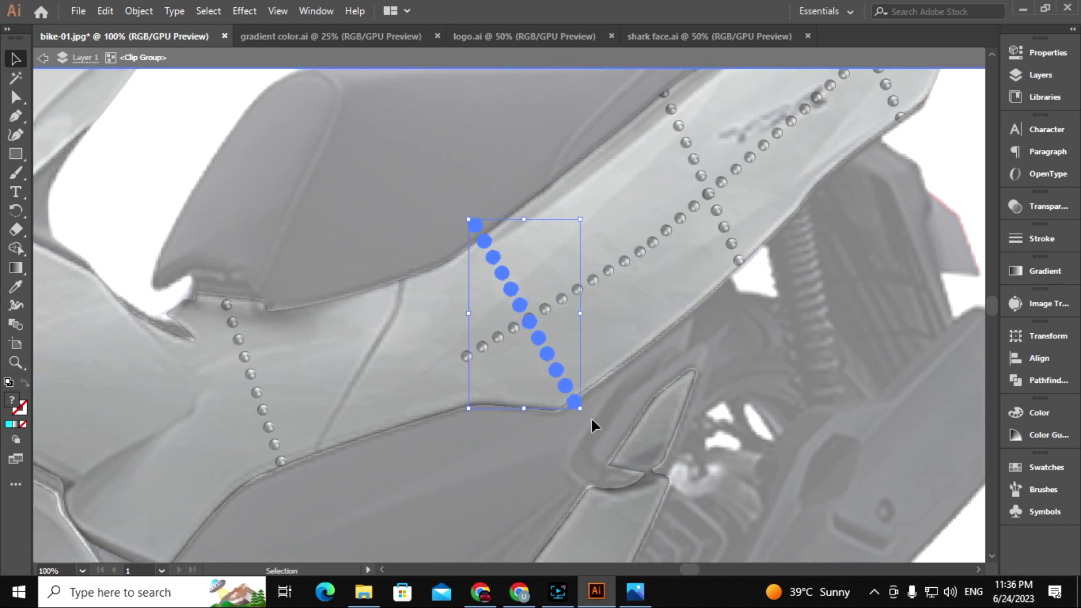
pyautogui.click(661, 410)
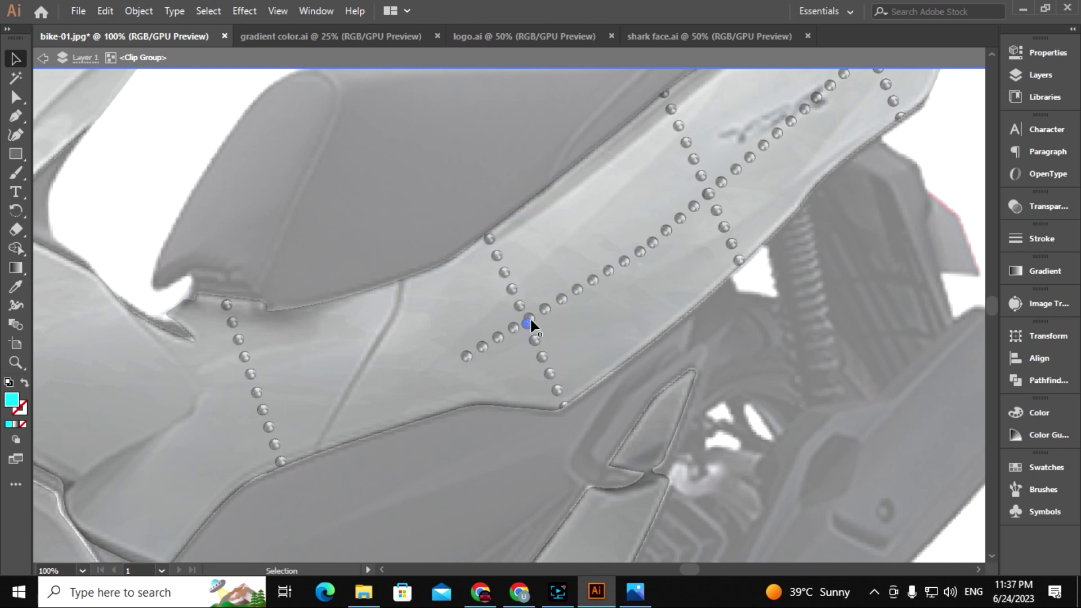
# - Shorten the crossing rivet line toward its lower-left end
pyautogui.click(541, 315)
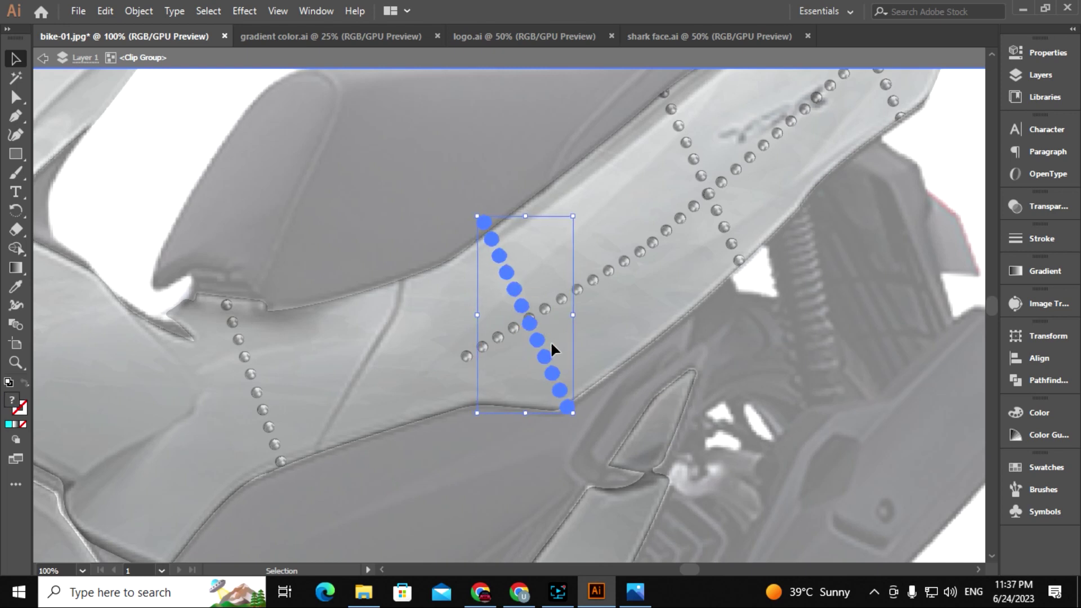
pyautogui.click(618, 398)
pyautogui.click(541, 356)
pyautogui.click(594, 390)
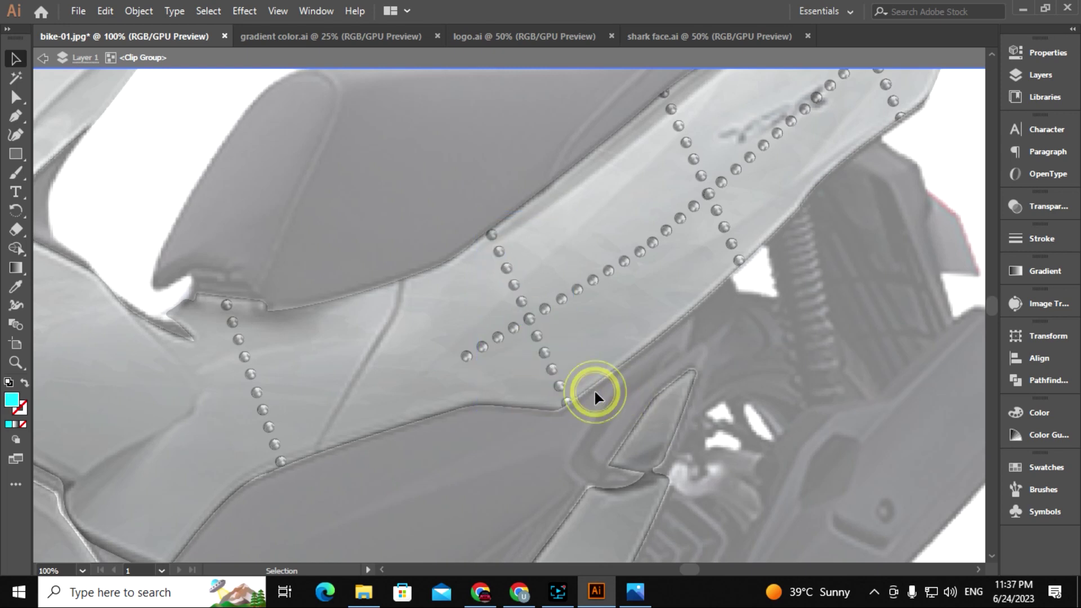
pyautogui.moveTo(586, 449); pyautogui.dragTo(652, 446)
pyautogui.click(580, 324)
pyautogui.moveTo(714, 241); pyautogui.dragTo(618, 299)
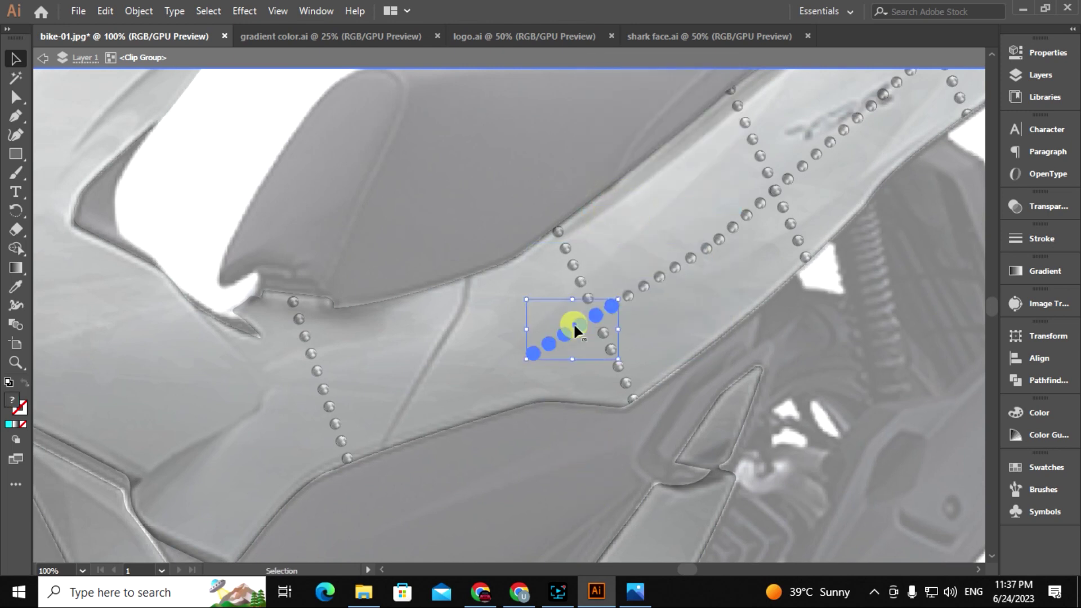
pyautogui.click(604, 218)
pyautogui.click(568, 336)
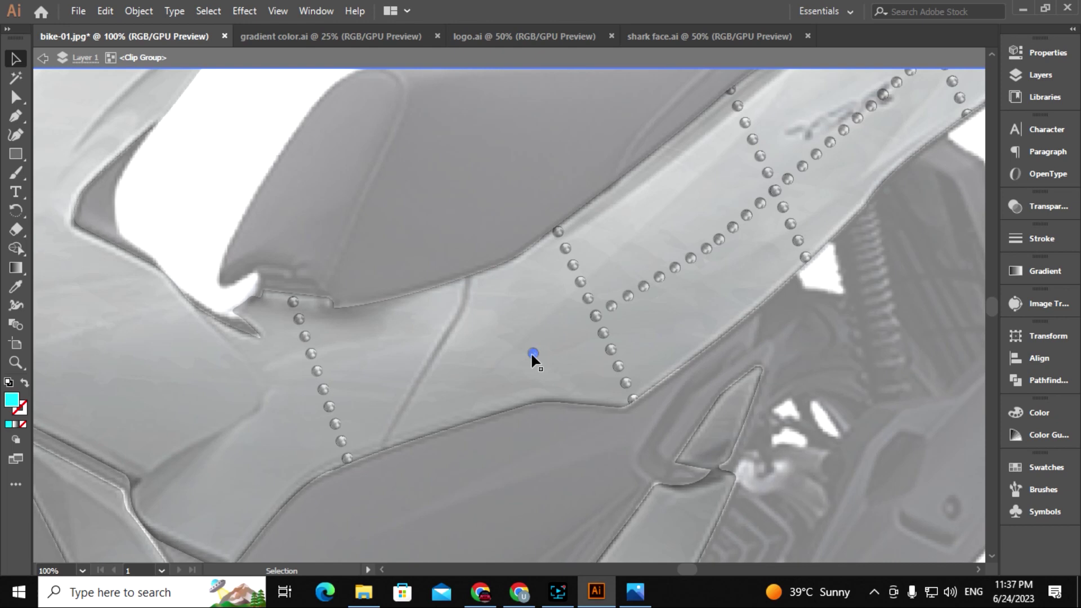
# - Move the upper-right rivet segment onto the front panel and rotate it to match
pyautogui.hscroll(1, 665, 432)
pyautogui.click(773, 180)
pyautogui.moveTo(758, 197); pyautogui.dragTo(406, 388)
pyautogui.moveTo(495, 451); pyautogui.dragTo(472, 496)
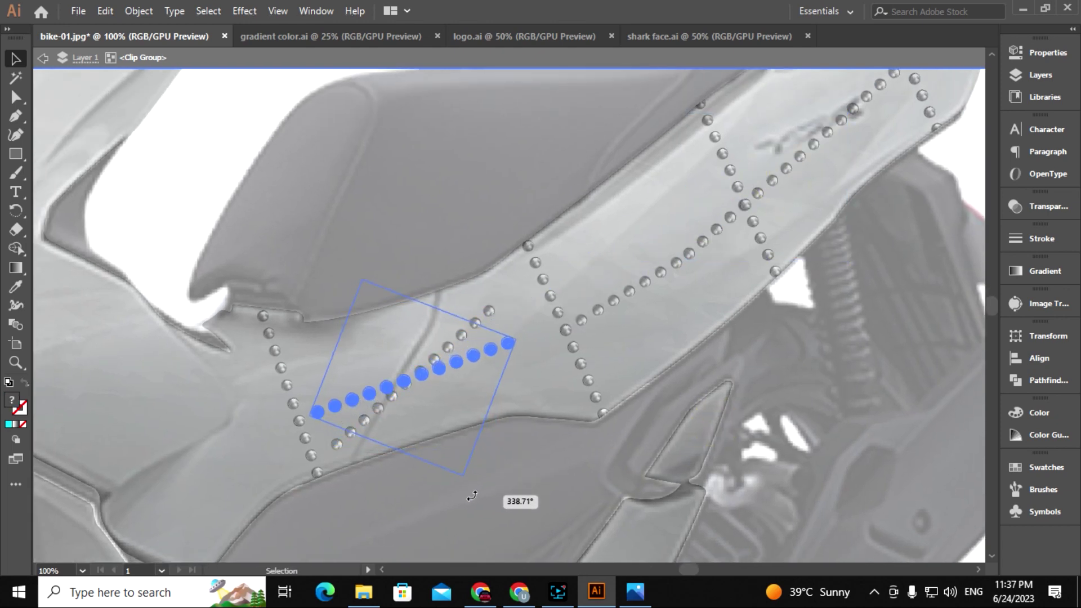
pyautogui.moveTo(468, 353); pyautogui.dragTo(511, 346)
pyautogui.moveTo(553, 433); pyautogui.dragTo(571, 430)
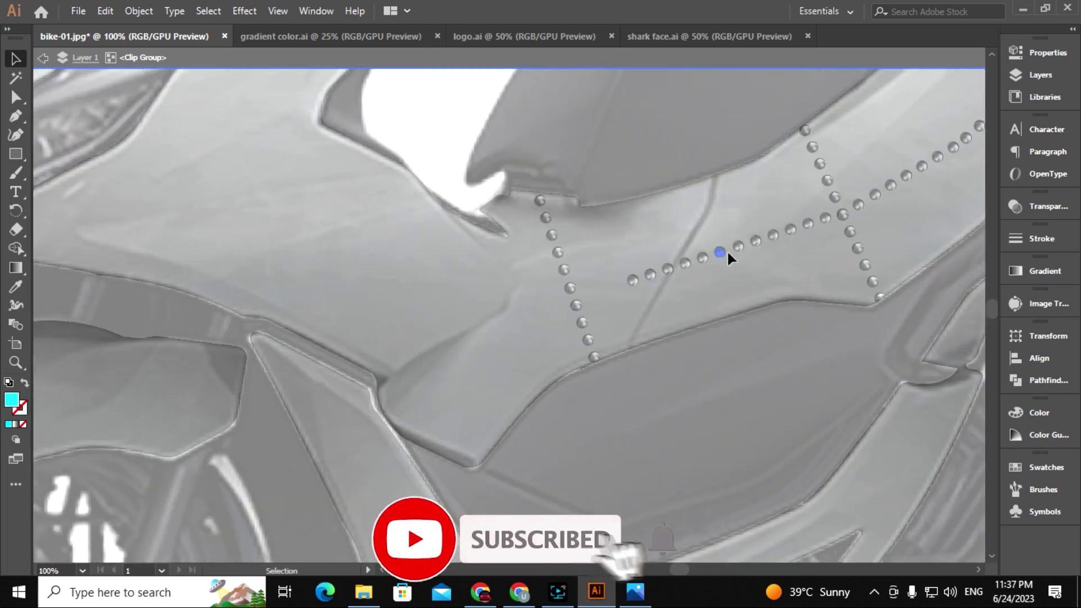
# - Shift the grey rivet line down and nudge the vertical rivet line slightly right
pyautogui.click(689, 264)
pyautogui.moveTo(623, 293); pyautogui.dragTo(467, 353)
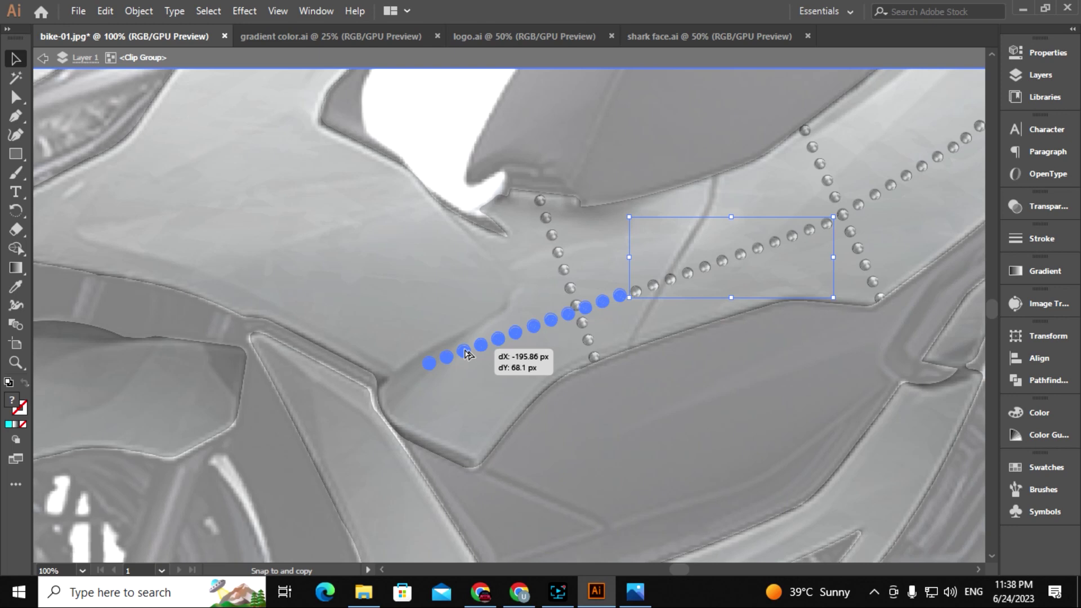
pyautogui.click(644, 414)
pyautogui.moveTo(640, 401); pyautogui.dragTo(643, 412)
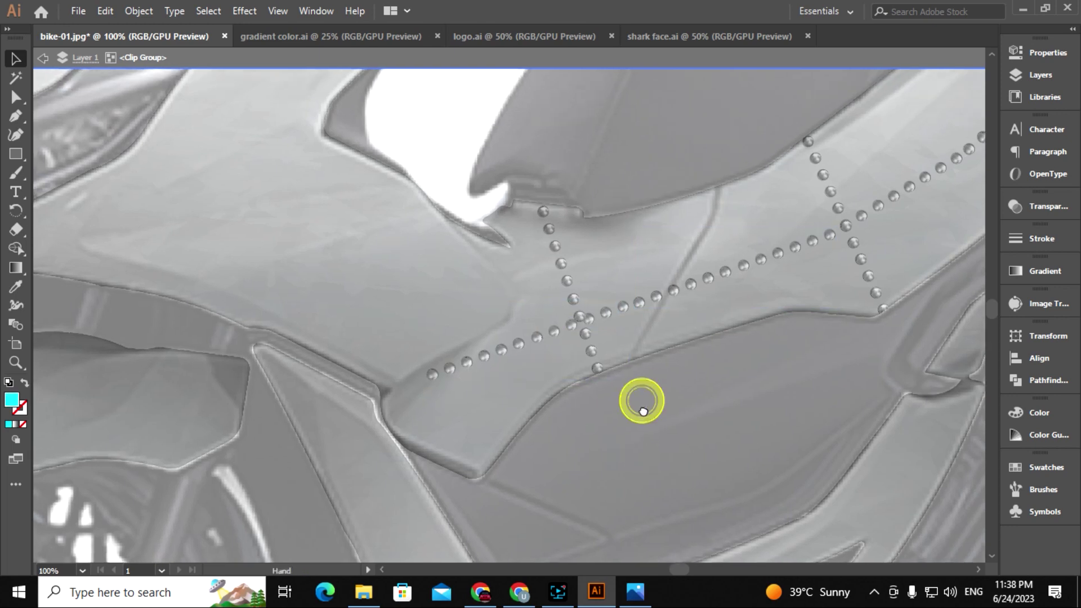
pyautogui.moveTo(617, 368); pyautogui.dragTo(618, 390)
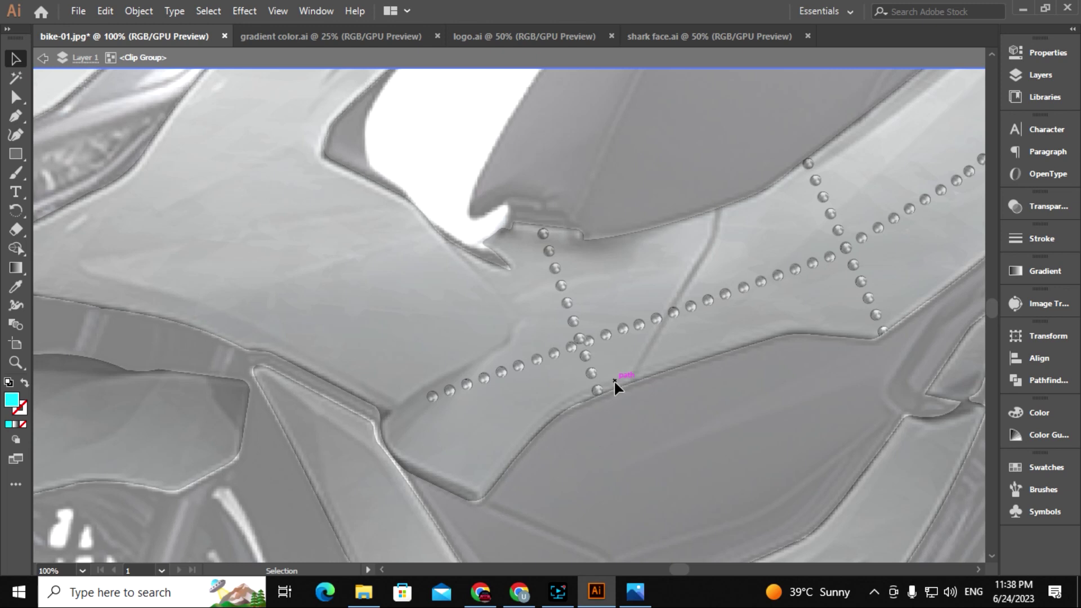
pyautogui.moveTo(503, 401); pyautogui.dragTo(580, 380)
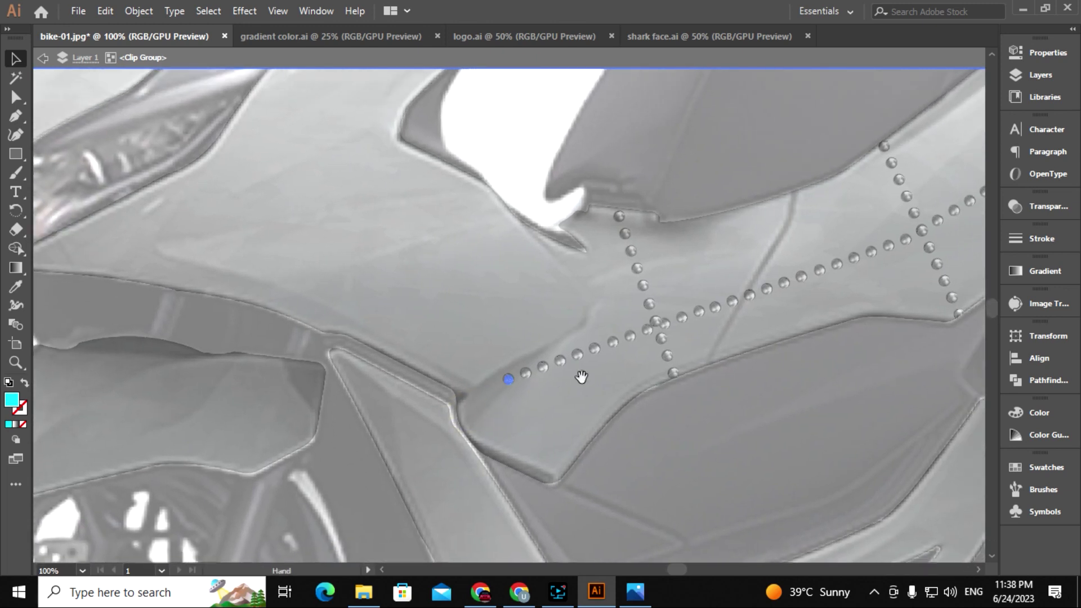
pyautogui.click(665, 340)
pyautogui.press('Right')
pyautogui.press('Right')
pyautogui.press('Right')
pyautogui.press('Right')
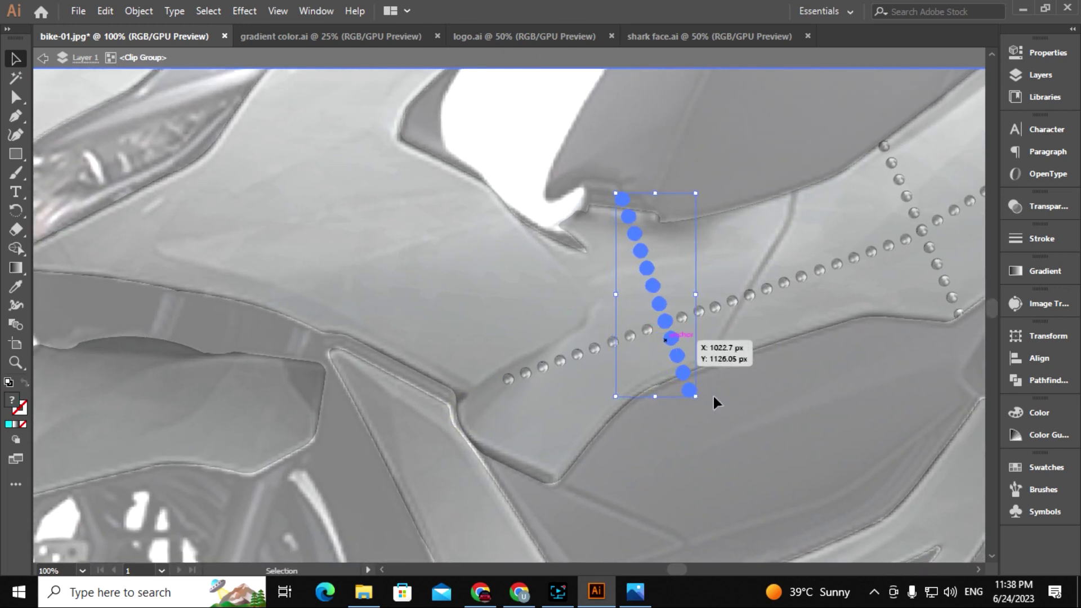
pyautogui.click(718, 403)
pyautogui.click(767, 366)
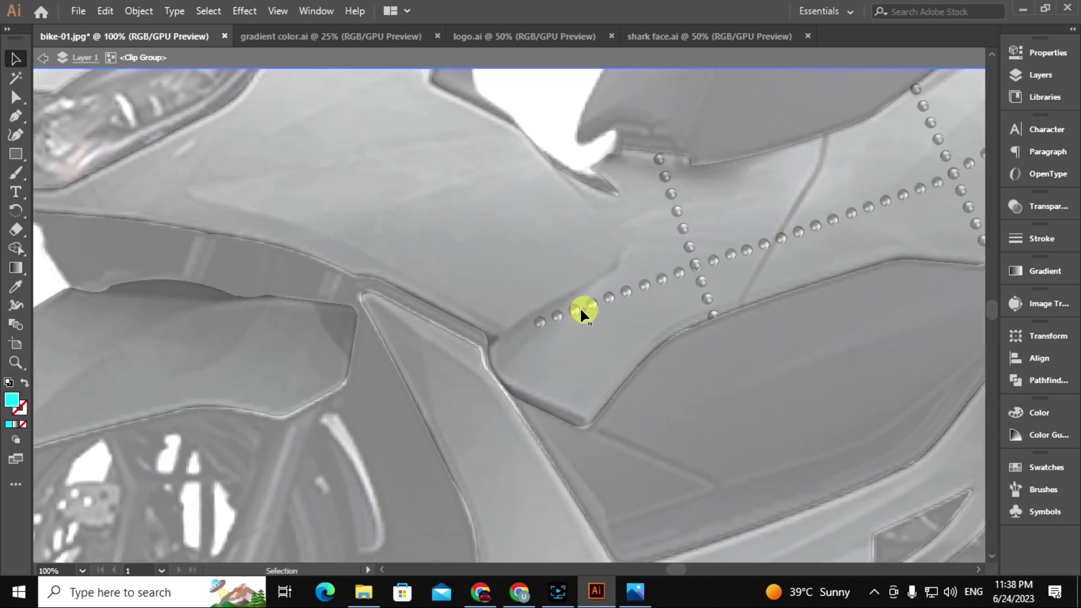
# - Place a short rivet row at the lower-left seam, rotated flatter and nudged up-left
pyautogui.click(584, 309)
pyautogui.click(897, 194)
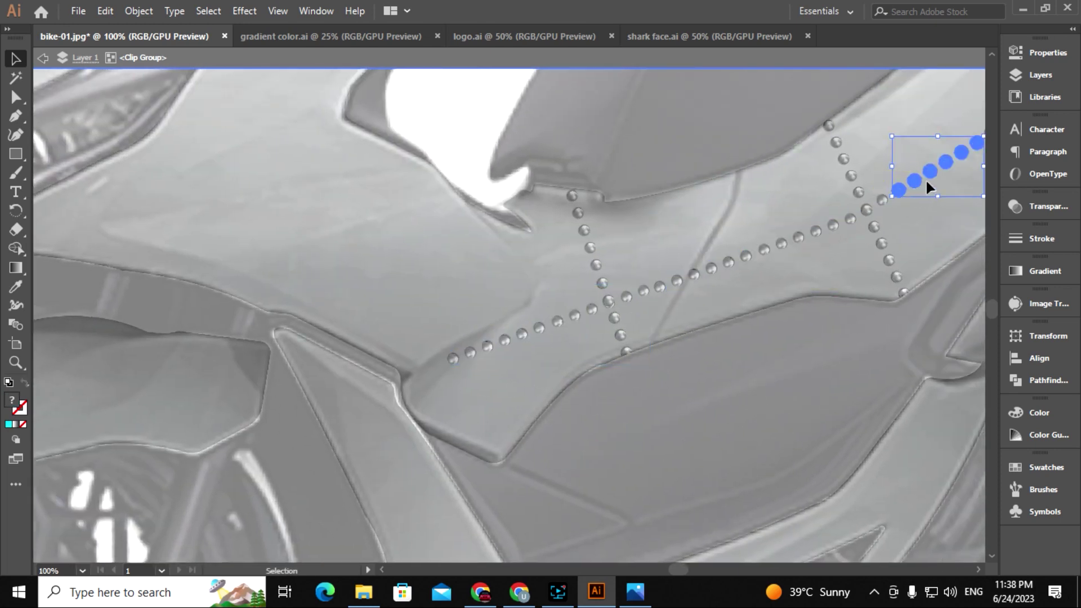
pyautogui.moveTo(926, 178); pyautogui.dragTo(435, 415)
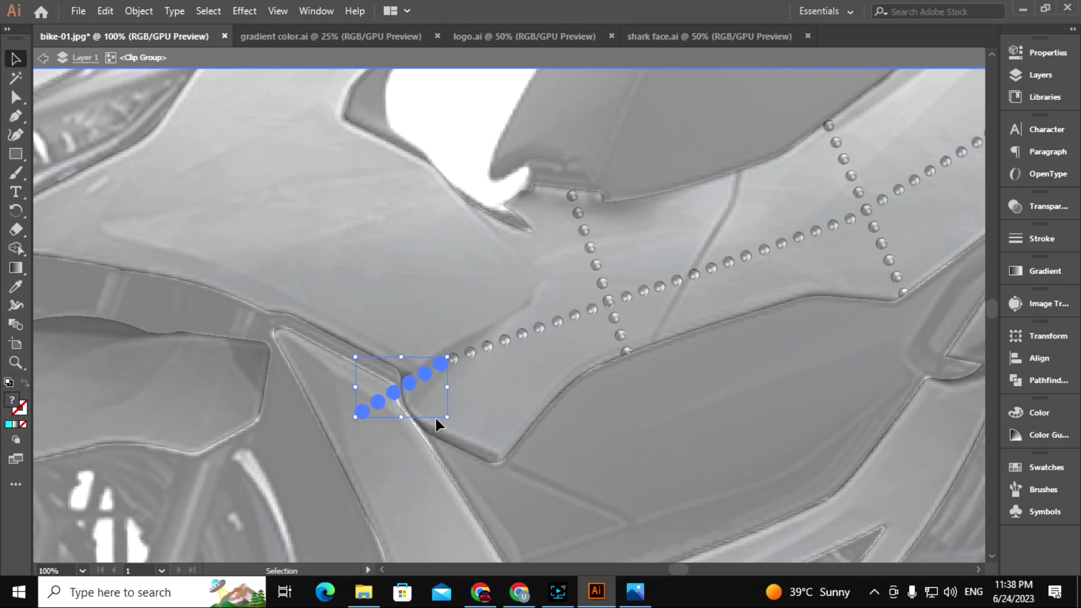
pyautogui.hotkey('ctrl', '+')
pyautogui.moveTo(580, 352); pyautogui.dragTo(576, 383)
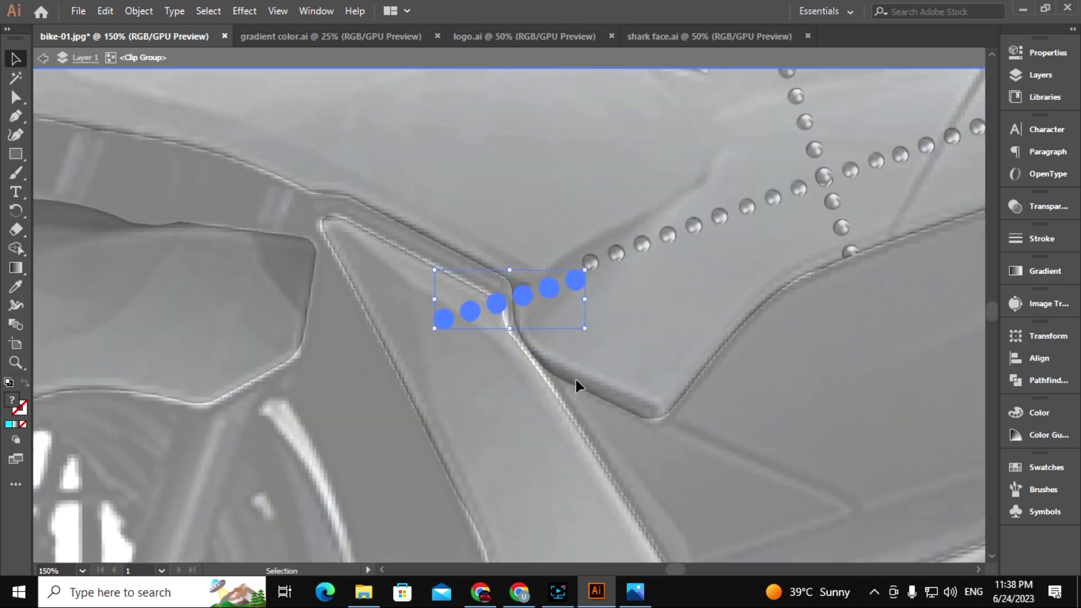
pyautogui.press('Left')
pyautogui.press('Left')
pyautogui.press('Left')
pyautogui.press('Left')
pyautogui.press('Left')
pyautogui.press('Left')
pyautogui.press('Up')
pyautogui.press('Up')
pyautogui.press('Up')
pyautogui.press('Up')
pyautogui.press('Up')
pyautogui.press('Up')
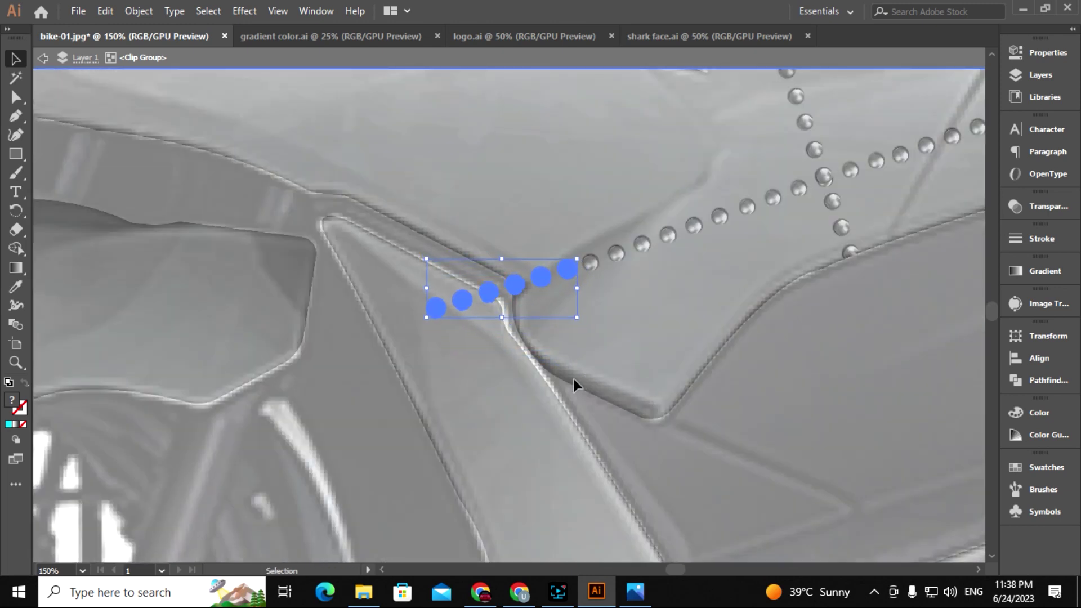
pyautogui.click(593, 340)
# - Zoom out to fit the whole scooter and exit the clip group's isolation mode
pyautogui.rightClick(487, 294)
pyautogui.click(493, 292)
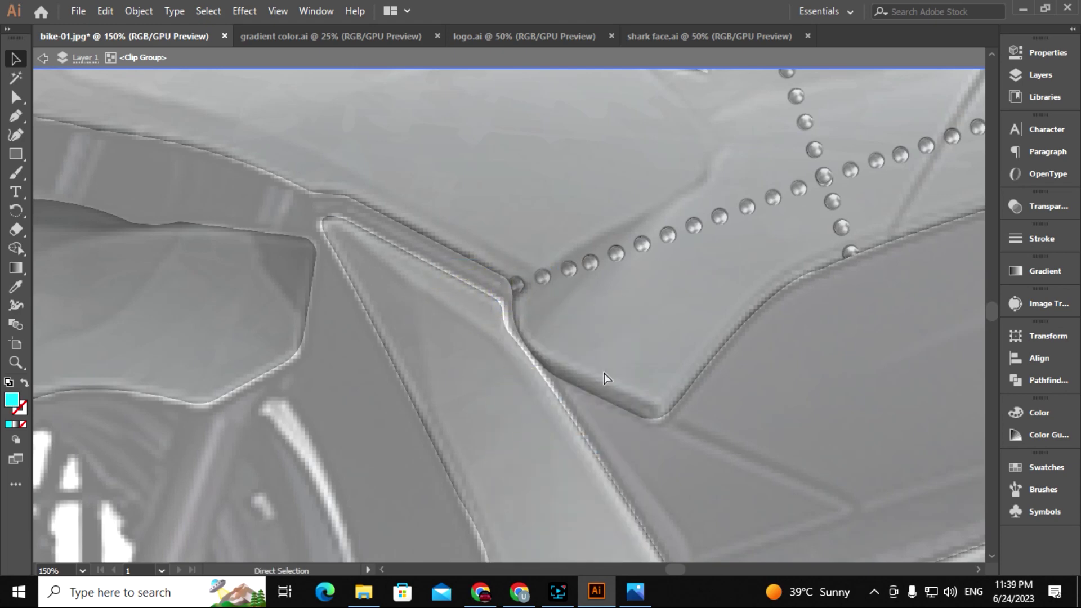
pyautogui.hotkey('ctrl', '0')
pyautogui.press('v')
pyautogui.doubleClick(618, 395)
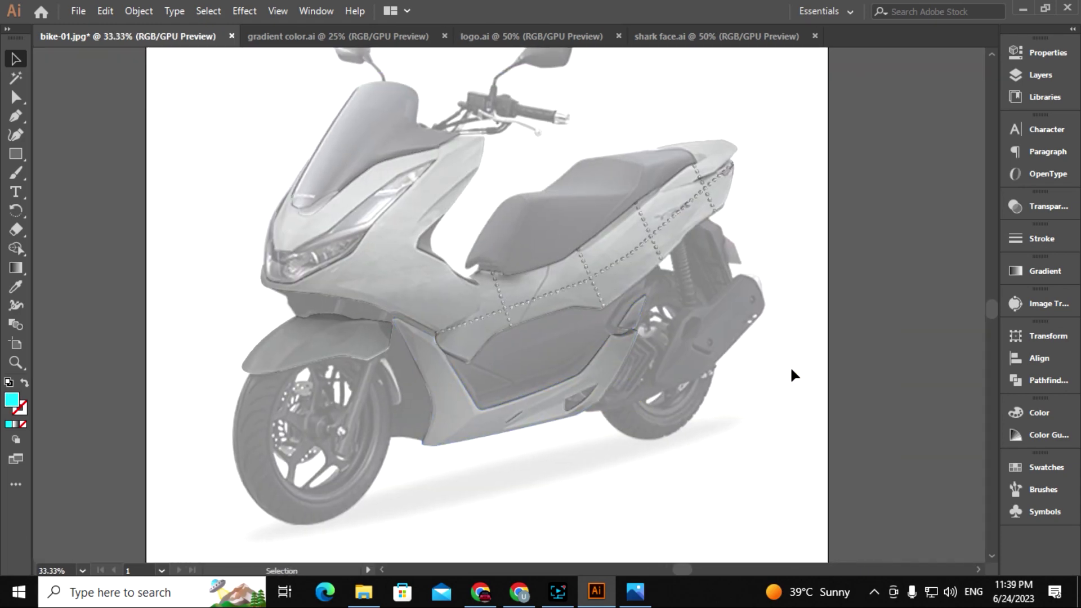
# - Zoom into the scooter's mid-body and isolate the clipped rivet group for editing
pyautogui.click(760, 460)
pyautogui.click(656, 442)
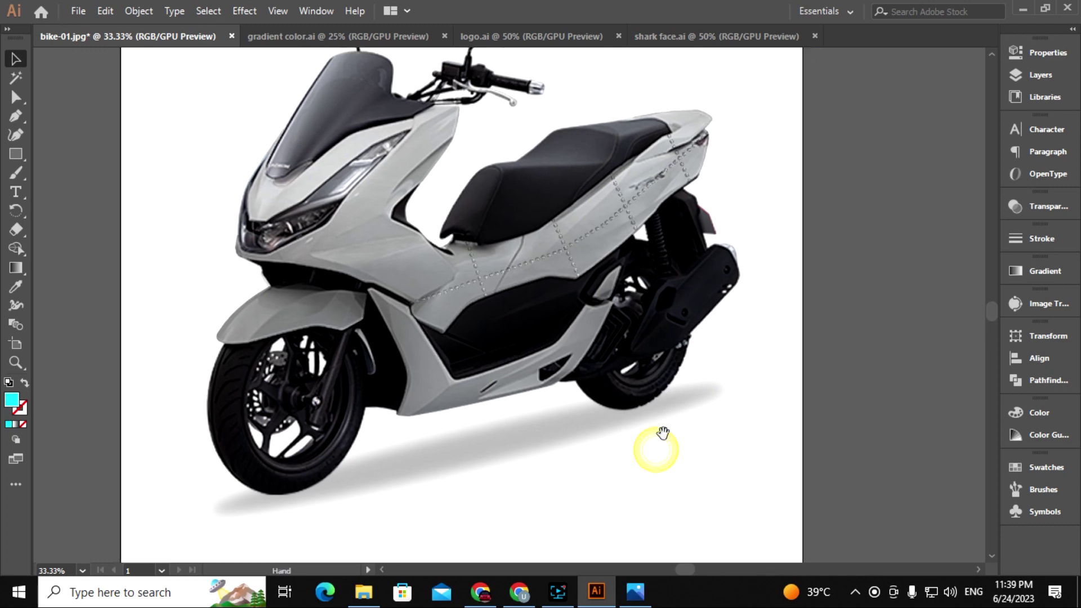
pyautogui.hotkey('ctrl', '+')
pyautogui.hotkey('ctrl', '+')
pyautogui.scroll(-3, 567, 451)
pyautogui.rightClick(619, 343)
pyautogui.click(657, 455)
# - Alt-drag copies of the diagonal rivet line onto the lower panel and lower front fairing
pyautogui.scroll(-1, 608, 282)
pyautogui.click(599, 217)
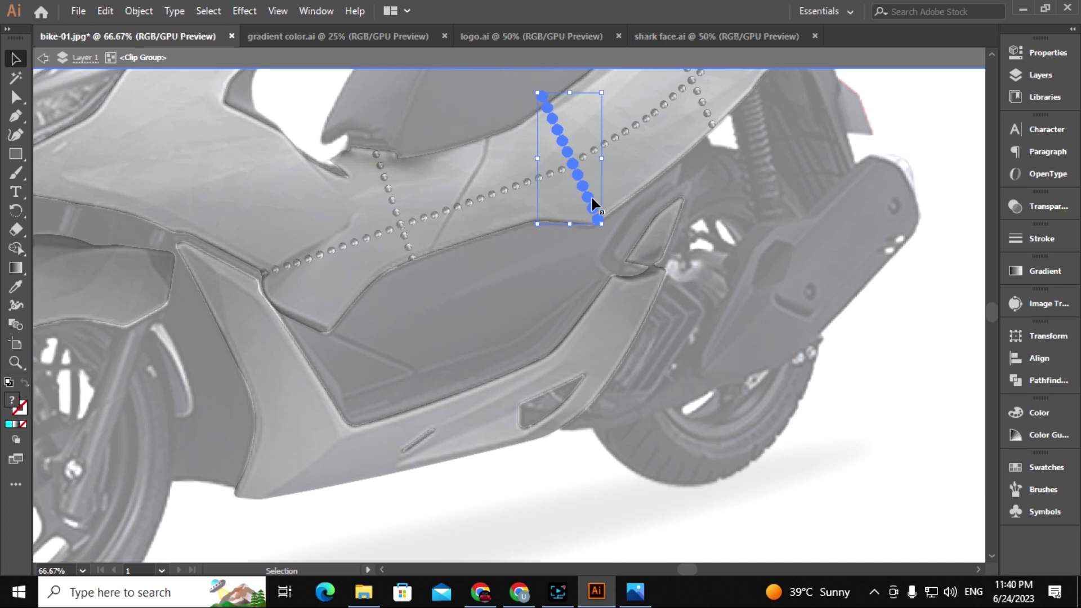
pyautogui.moveTo(591, 198)
pyautogui.mouseDown()
pyautogui.moveTo(660, 364)
pyautogui.moveTo(704, 356)
pyautogui.mouseUp()
pyautogui.moveTo(644, 379)
pyautogui.mouseDown()
pyautogui.moveTo(745, 248)
pyautogui.moveTo(720, 250)
pyautogui.mouseUp()
pyautogui.click(811, 267)
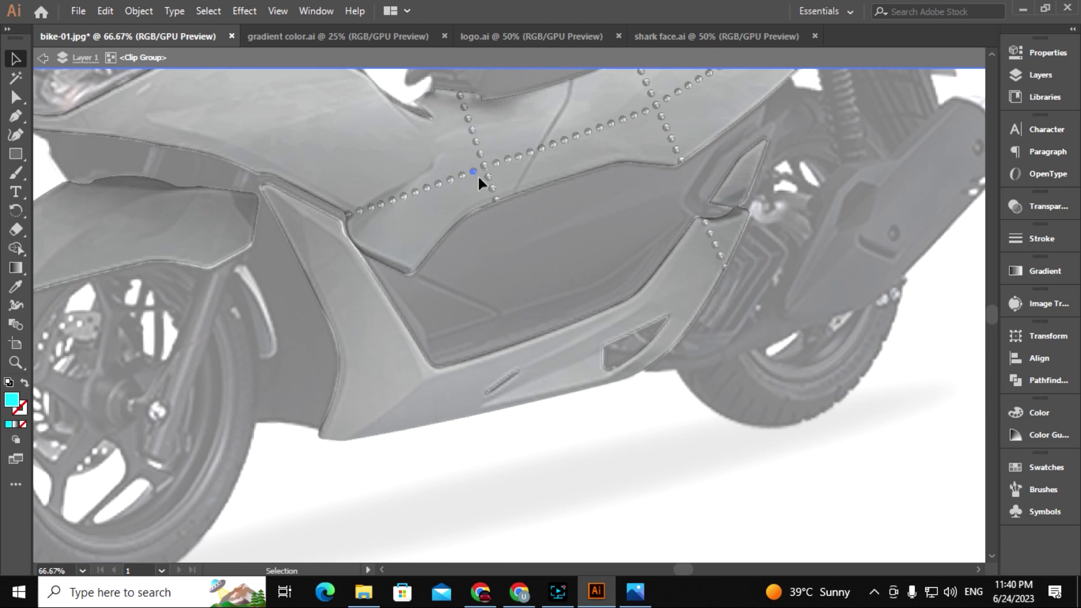
pyautogui.moveTo(494, 189); pyautogui.dragTo(552, 369)
pyautogui.hotkey('alt', 'shift')
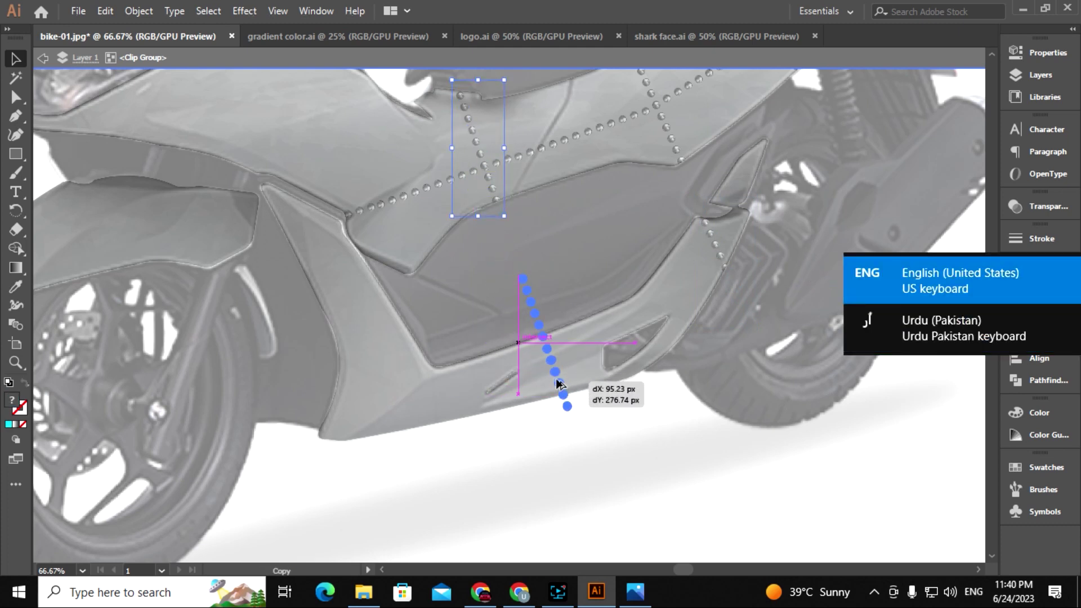
pyautogui.moveTo(552, 369); pyautogui.dragTo(559, 383)
pyautogui.click(626, 449)
# - Move a rivet line onto the rear fairing and rotate it along the diagonal edge
pyautogui.moveTo(618, 451); pyautogui.dragTo(522, 449)
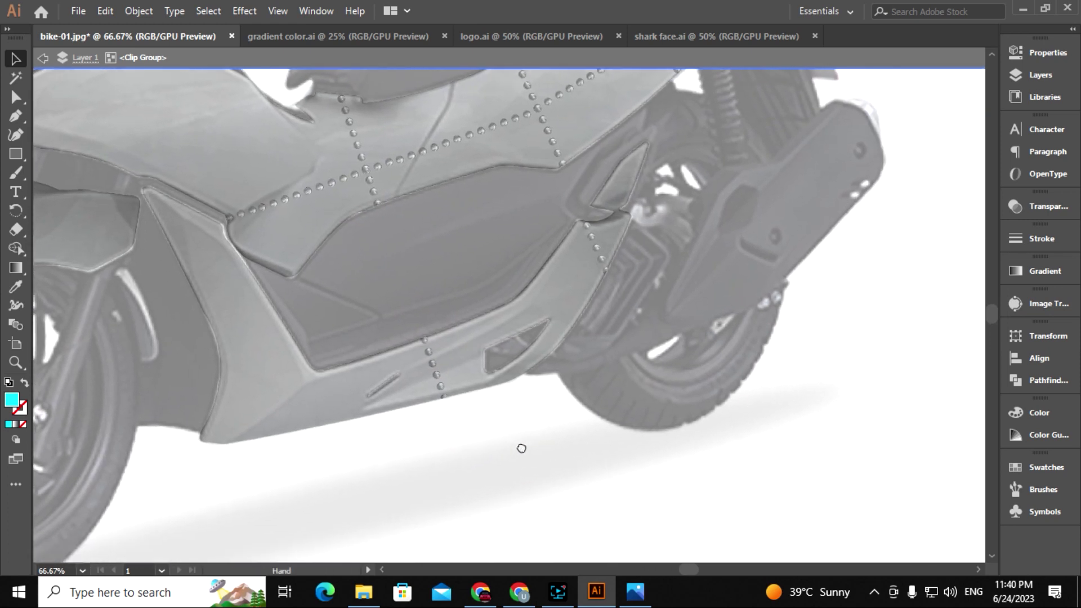
pyautogui.hotkey('ctrl', '1')
pyautogui.moveTo(633, 222); pyautogui.dragTo(612, 256)
pyautogui.moveTo(653, 367); pyautogui.dragTo(552, 389)
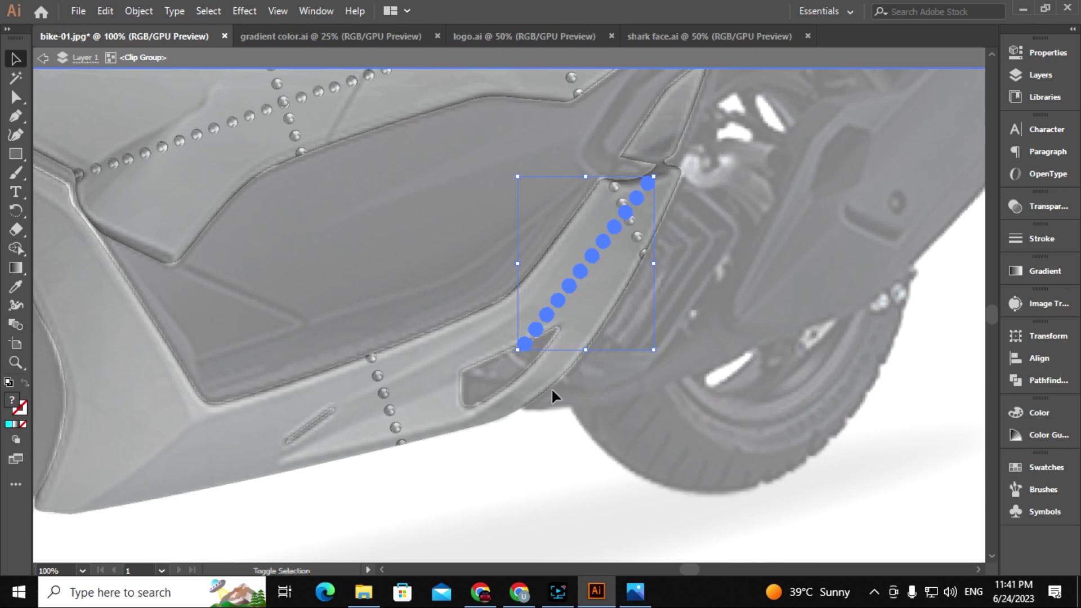
# - Nudge the rivet line onto the edge and lay a copy nearly horizontal along the bottom edge
pyautogui.press('Down')
pyautogui.press('Right')
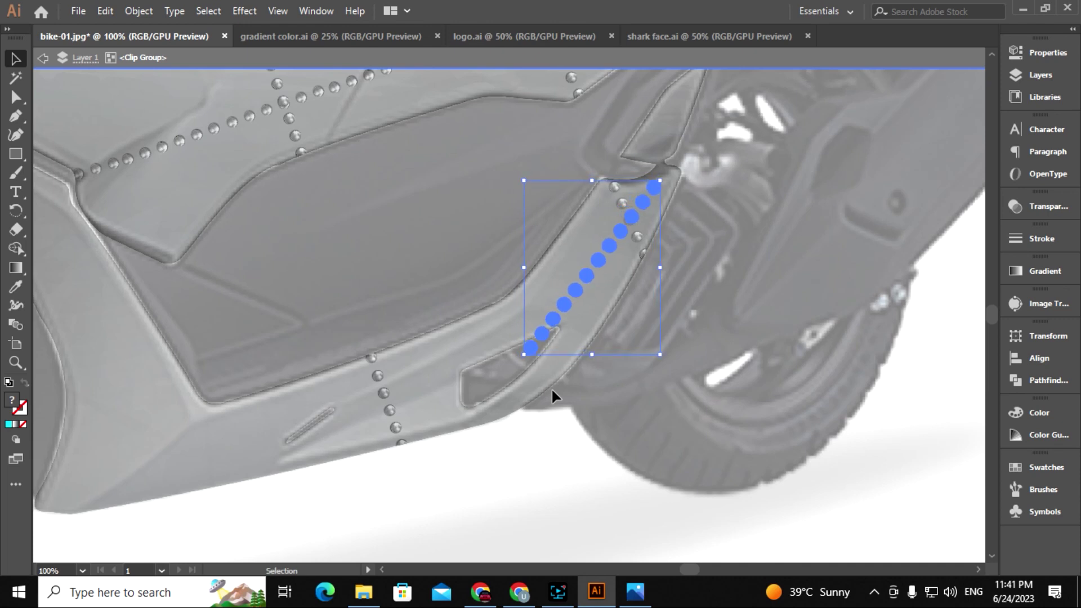
pyautogui.press('Delete')
pyautogui.moveTo(653, 383); pyautogui.dragTo(757, 257)
pyautogui.hotkey('ctrl', 'z')
pyautogui.moveTo(647, 209); pyautogui.dragTo(443, 309)
pyautogui.moveTo(558, 174)
pyautogui.mouseDown()
pyautogui.moveTo(567, 241)
pyautogui.moveTo(546, 272)
pyautogui.mouseUp()
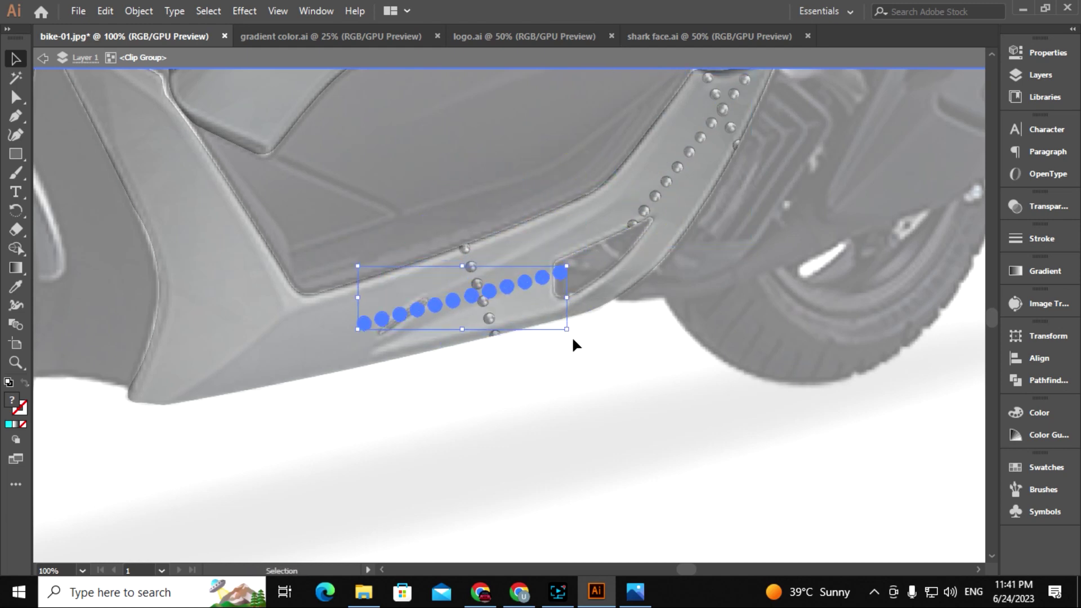
pyautogui.click(595, 336)
# - Check the vertical rivet column near the vent and select the horizontal rivet row
pyautogui.moveTo(585, 341)
pyautogui.mouseDown()
pyautogui.moveTo(698, 348)
pyautogui.moveTo(651, 299)
pyautogui.mouseUp()
pyautogui.click(664, 278)
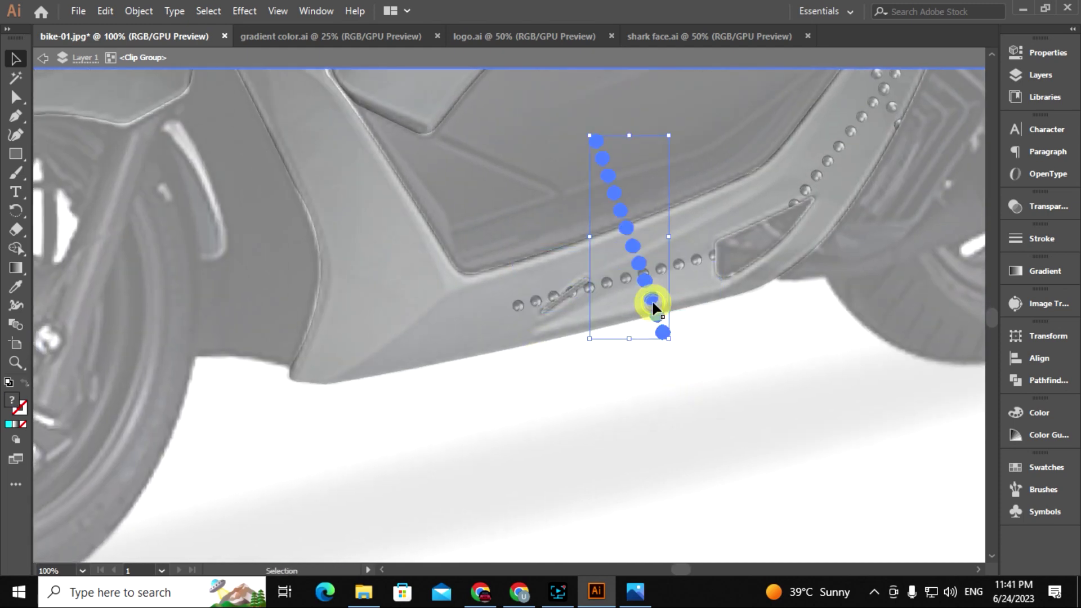
pyautogui.click(661, 350)
pyautogui.click(608, 288)
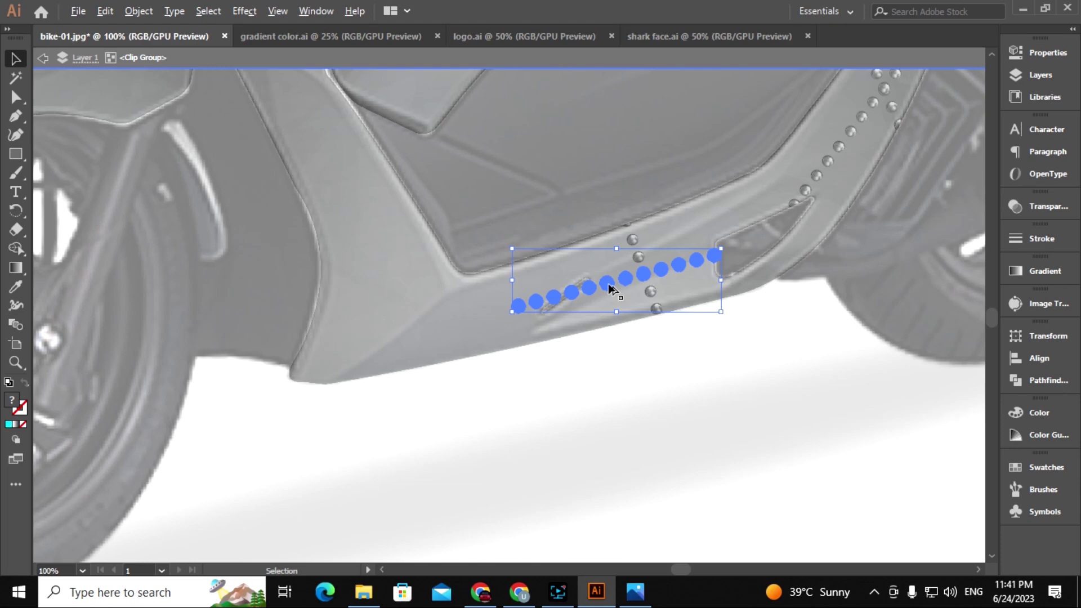
pyautogui.scroll(5, 613, 288)
pyautogui.moveTo(535, 507); pyautogui.dragTo(591, 169)
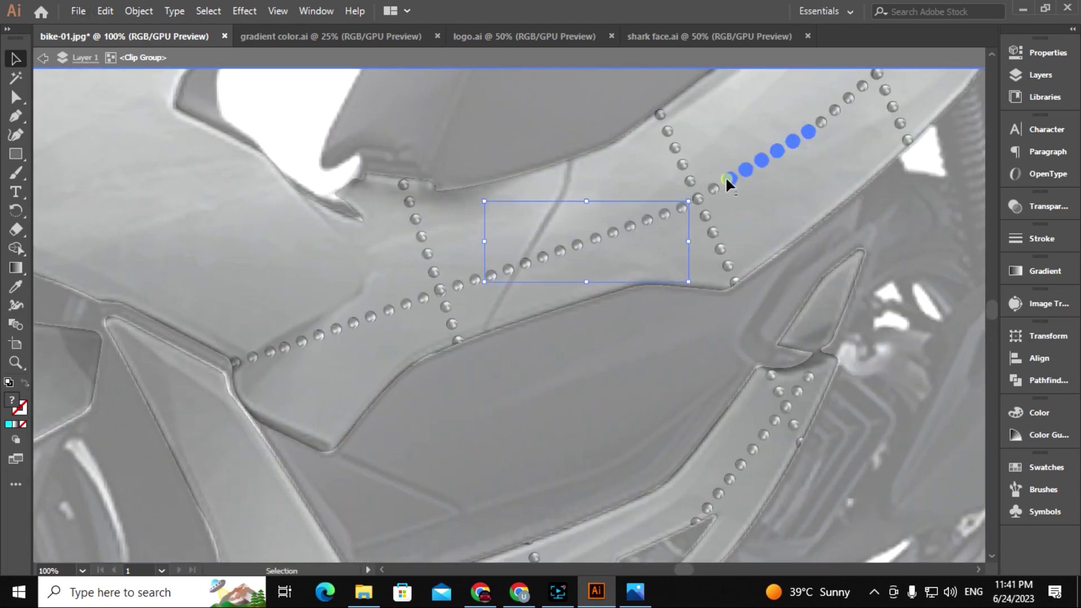
# - Copy a short rivet row to the edge's front end and angle it to match
pyautogui.moveTo(664, 144); pyautogui.dragTo(642, 518)
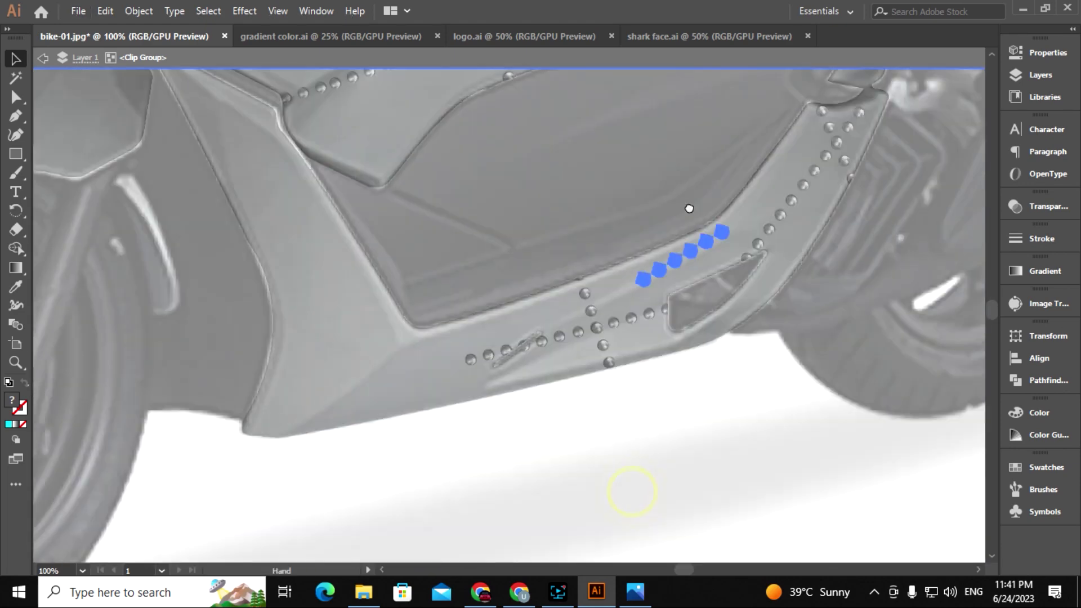
pyautogui.moveTo(689, 208); pyautogui.dragTo(751, 170)
pyautogui.moveTo(751, 210); pyautogui.dragTo(483, 330)
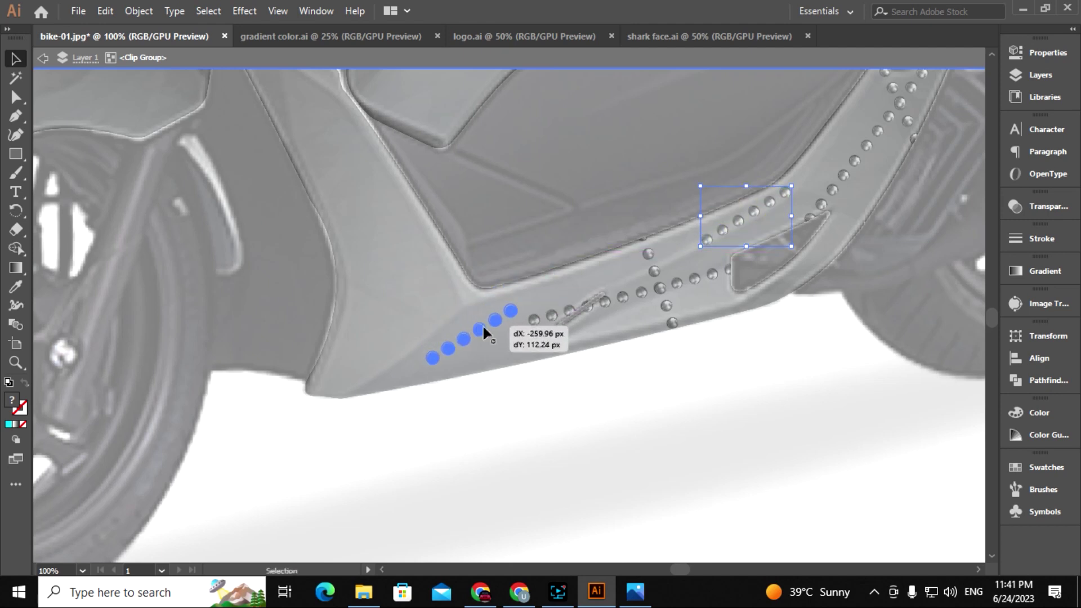
pyautogui.moveTo(540, 265)
pyautogui.mouseDown()
pyautogui.moveTo(555, 363)
pyautogui.moveTo(536, 353)
pyautogui.mouseUp()
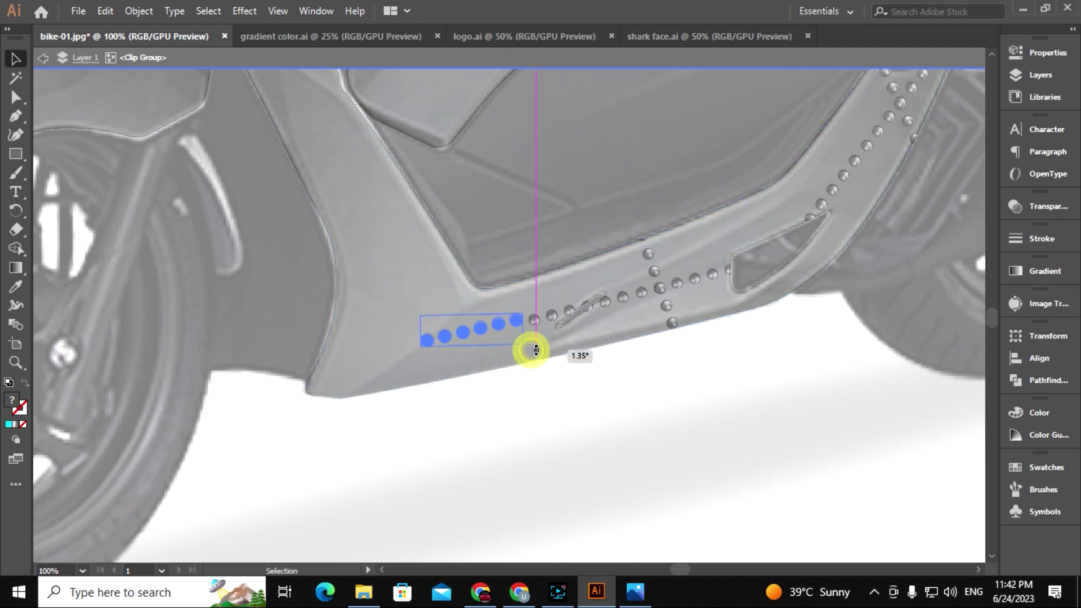
pyautogui.click(537, 373)
pyautogui.moveTo(518, 334)
pyautogui.mouseDown()
pyautogui.moveTo(569, 352)
pyautogui.moveTo(586, 444)
pyautogui.moveTo(483, 451)
pyautogui.mouseUp()
pyautogui.click(539, 371)
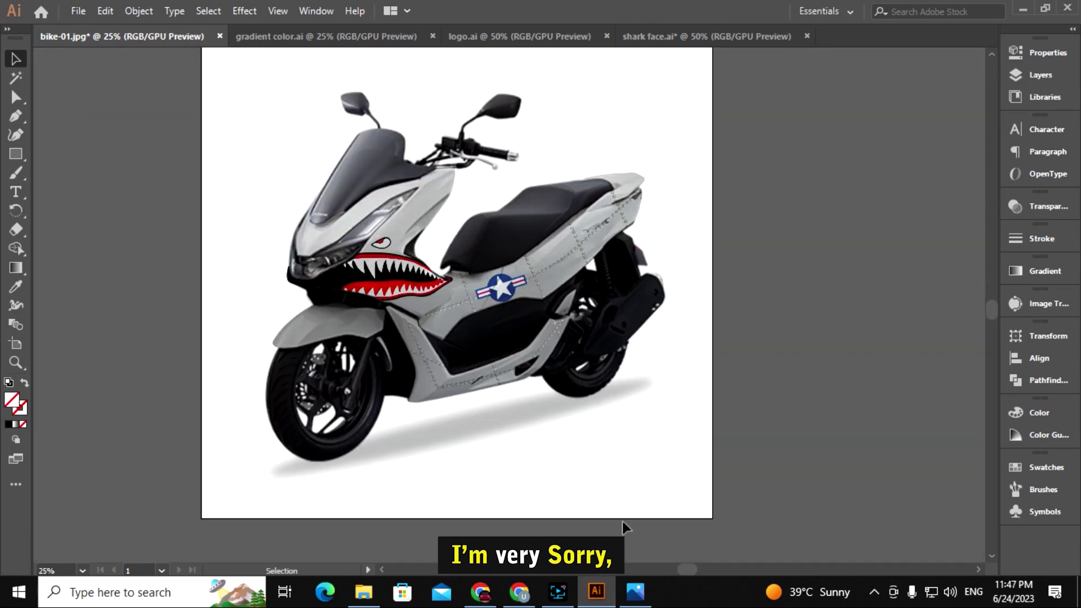
# - Isolate the rear body clip group and draw a straight line across the tail panel
pyautogui.scroll(2, 634, 327)
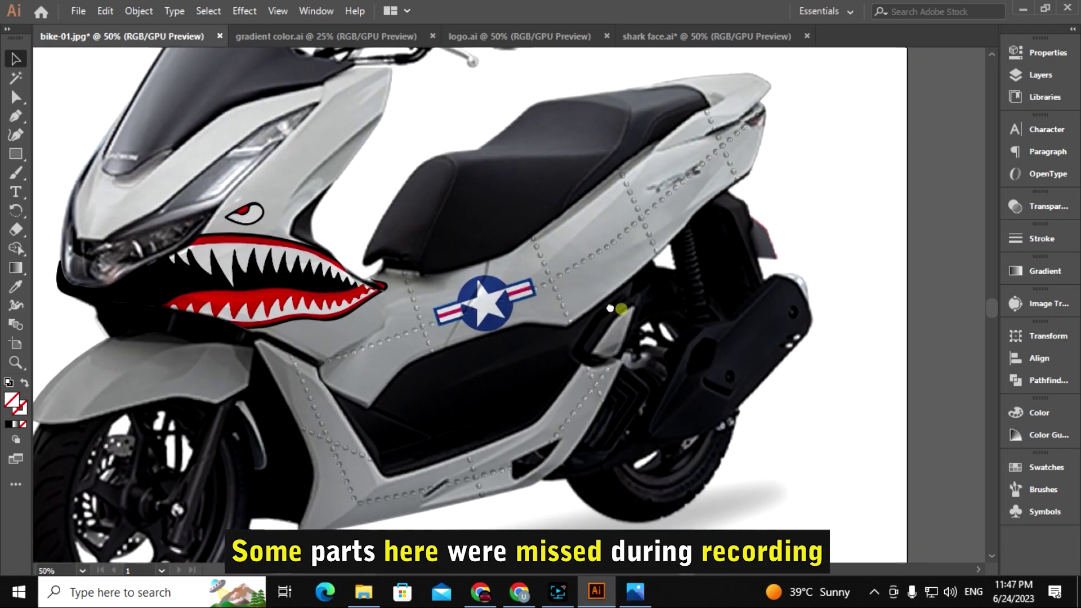
pyautogui.scroll(1, 603, 304)
pyautogui.scroll(1, 558, 363)
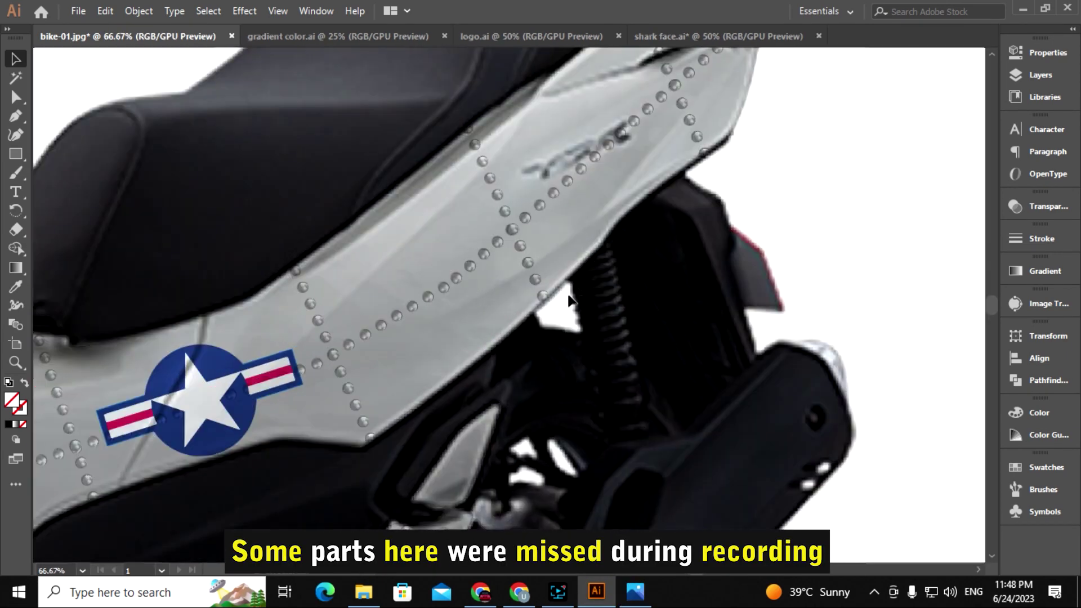
pyautogui.rightClick(595, 250)
pyautogui.click(448, 400)
pyautogui.doubleClick(448, 400)
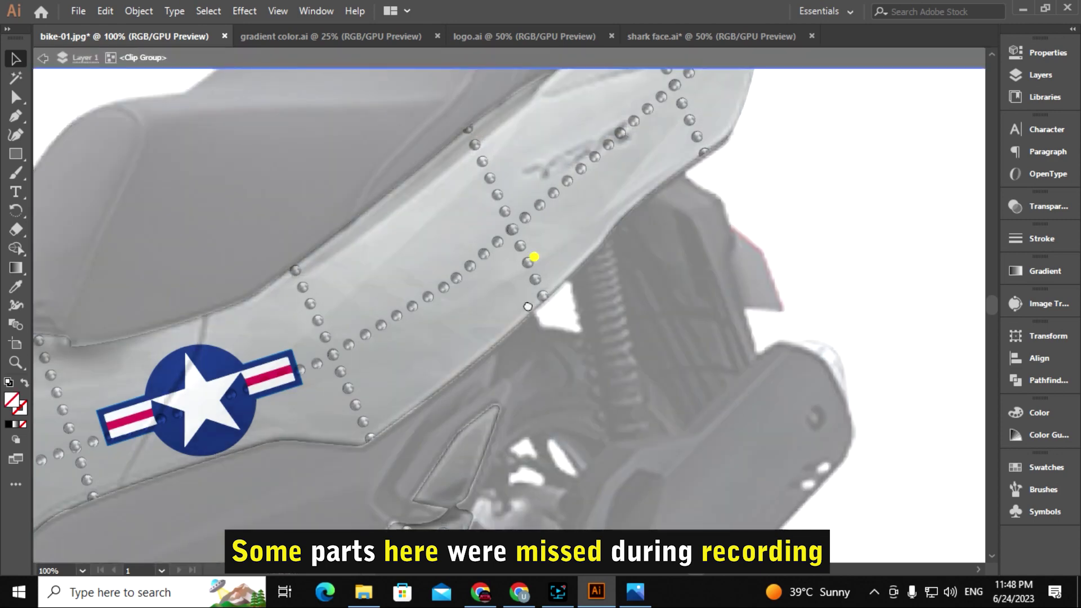
pyautogui.scroll(3, 511, 360)
pyautogui.moveTo(16, 159); pyautogui.dragTo(85, 231)
pyautogui.moveTo(567, 128); pyautogui.dragTo(639, 307)
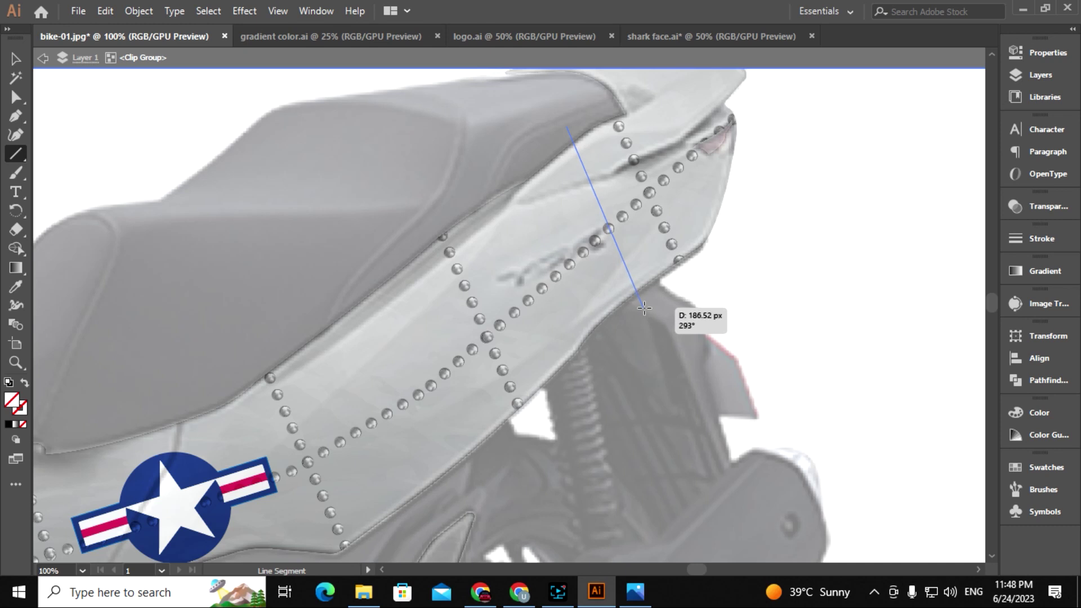
# - Finish the tail line and give it a visible stroke, settling on 3 pt
pyautogui.moveTo(644, 308); pyautogui.dragTo(645, 308)
pyautogui.press('v')
pyautogui.click(1054, 237)
pyautogui.click(927, 257)
pyautogui.click(960, 322)
pyautogui.click(937, 257)
pyautogui.click(940, 332)
pyautogui.click(929, 255)
pyautogui.click(943, 292)
pyautogui.click(717, 490)
pyautogui.click(795, 157)
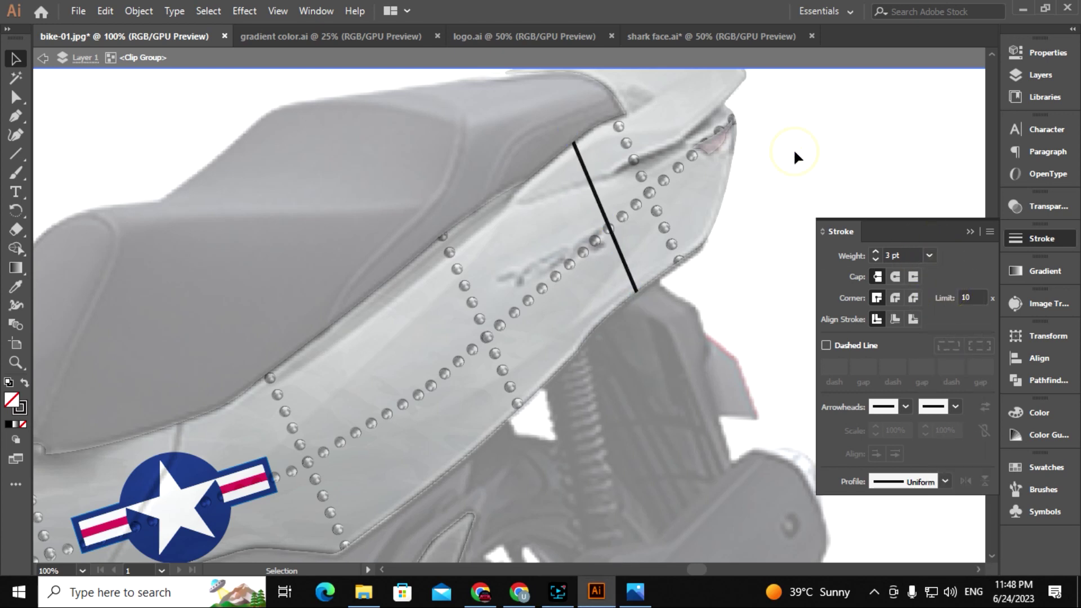
# - Sample the shark mouth's red onto the tail line with the Eyedropper
pyautogui.click(675, 290)
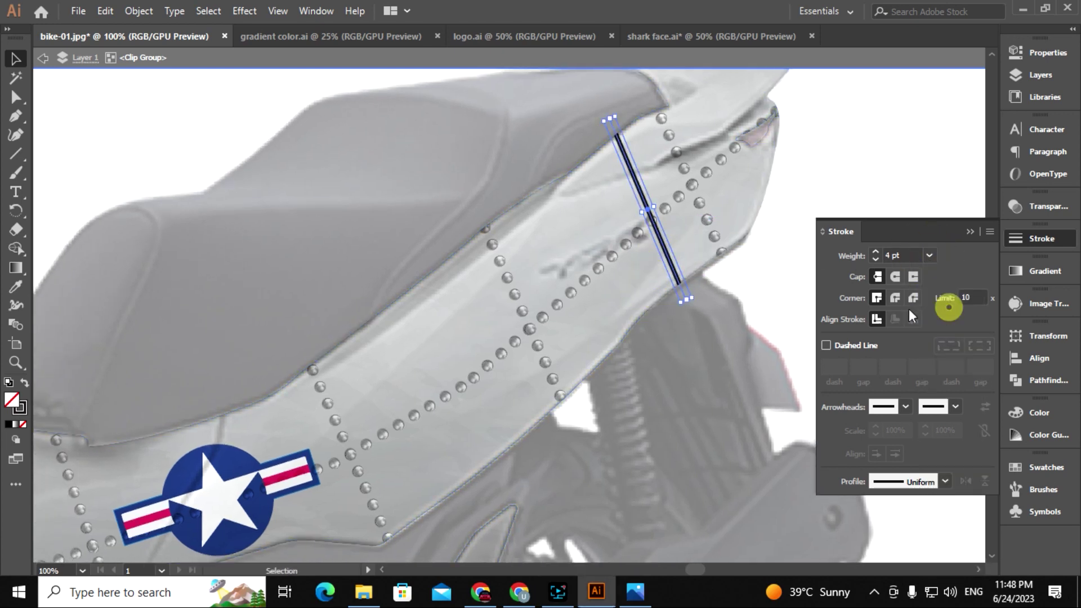
pyautogui.press('i')
pyautogui.click(297, 475)
pyautogui.hotkey('ctrl', 'z')
pyautogui.hscroll(-5, 152, 463)
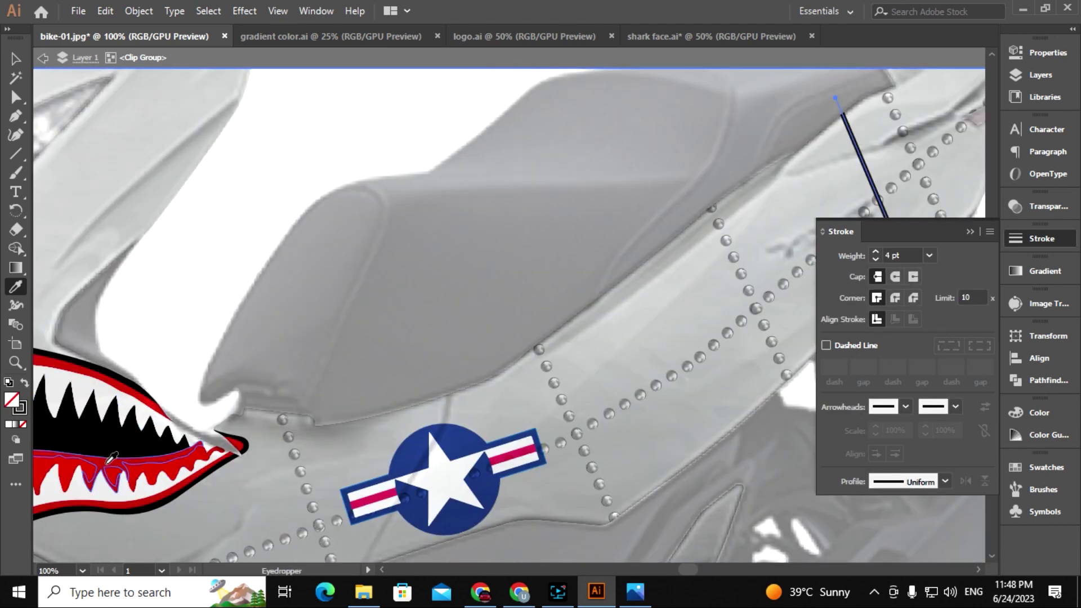
pyautogui.click(112, 457)
pyautogui.hscroll(7, 579, 458)
# - Make the line a 4 pt F90B0B red stroke and Alt-drag a copy beside it
pyautogui.click(15, 61)
pyautogui.click(928, 255)
pyautogui.click(957, 368)
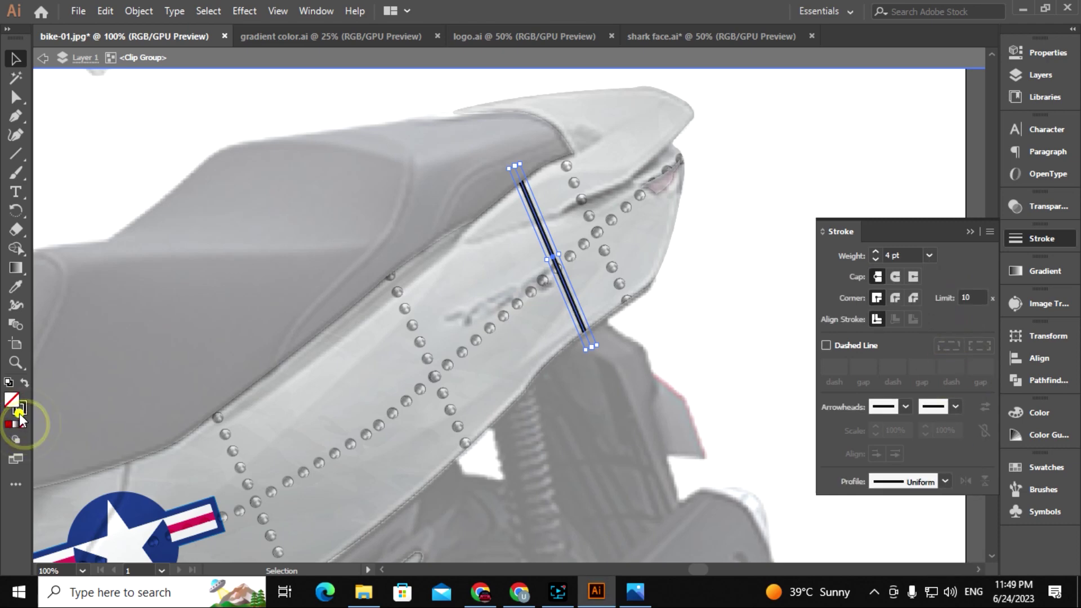
pyautogui.doubleClick(20, 408)
pyautogui.write('F90B0B')
pyautogui.click(563, 353)
pyautogui.click(583, 324)
pyautogui.moveTo(583, 324); pyautogui.dragTo(568, 331)
# - Copy the red stripe beside the original and repeat with Ctrl+D for three stripes
pyautogui.hotkey('ctrl', 'z')
pyautogui.scroll(1, 567, 330)
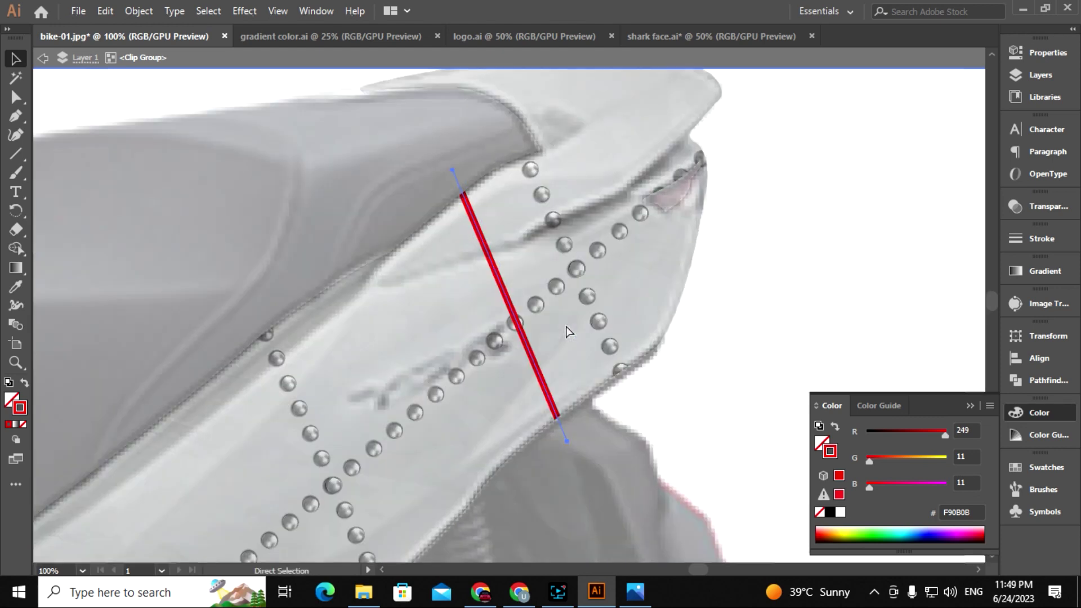
pyautogui.scroll(1, 567, 327)
pyautogui.scroll(1, 568, 324)
pyautogui.moveTo(587, 315); pyautogui.dragTo(569, 328)
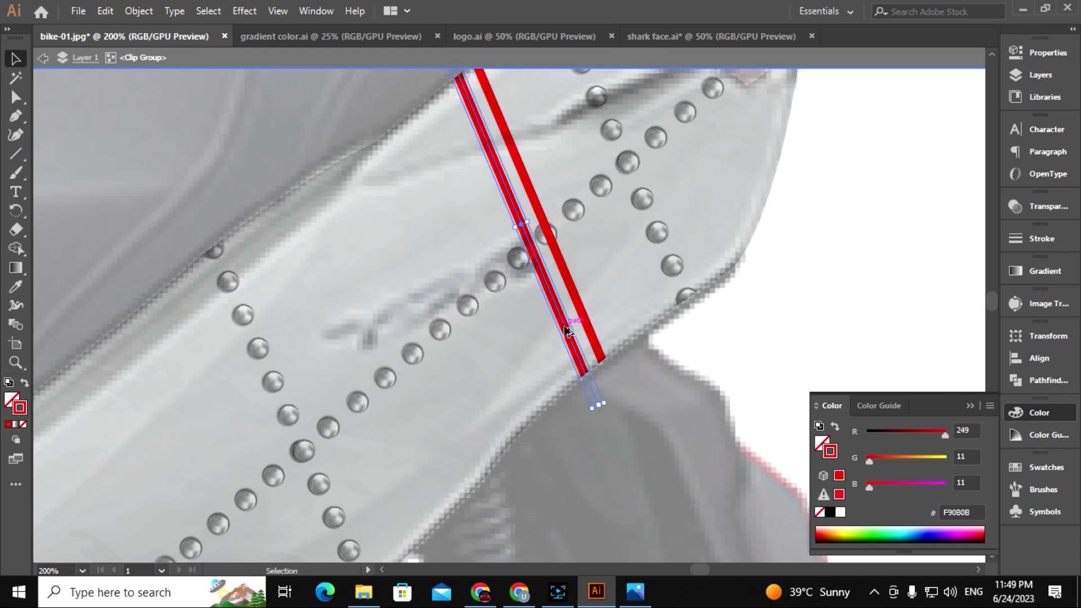
pyautogui.hotkey('ctrl', 'd')
# - Leave isolation mode and isolate the red stripes' group at the bike's rear
pyautogui.scroll(-2, 566, 330)
pyautogui.scroll(-2, 569, 281)
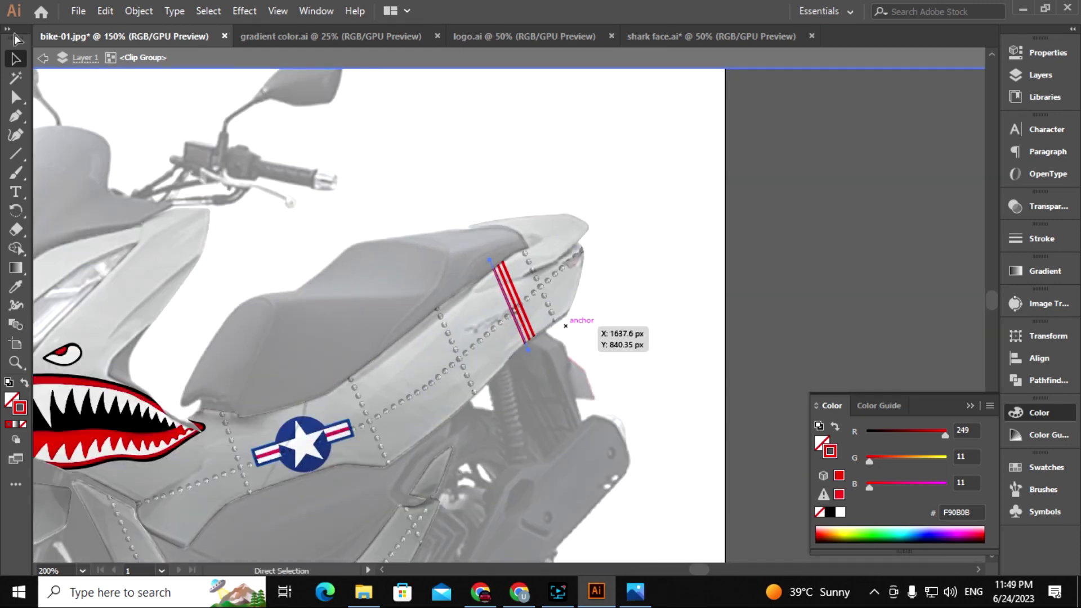
pyautogui.scroll(-1, 619, 293)
pyautogui.doubleClick(620, 247)
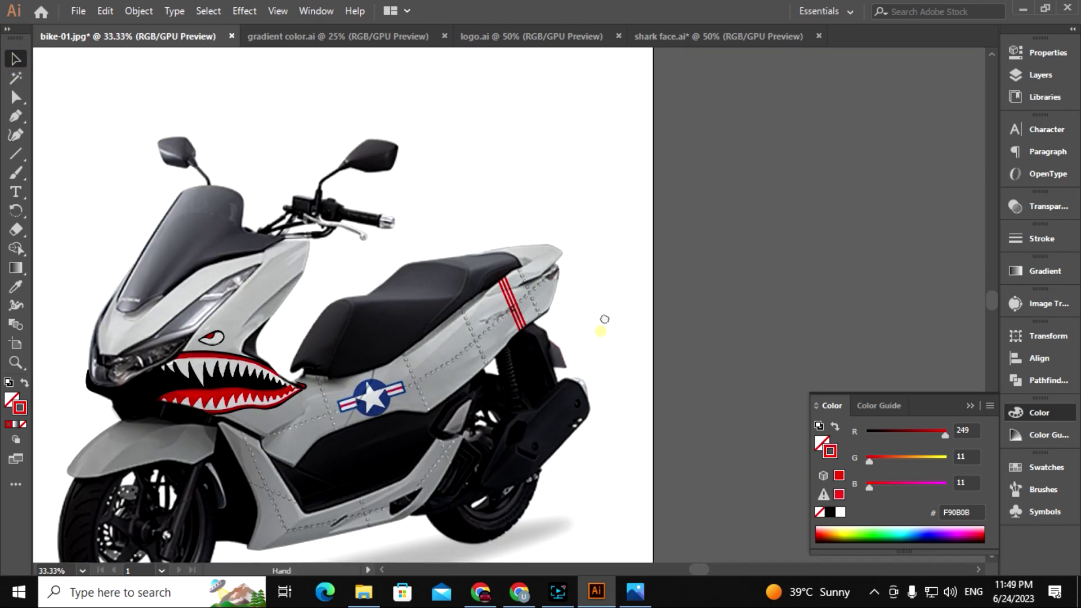
pyautogui.moveTo(591, 340); pyautogui.dragTo(623, 264)
pyautogui.scroll(2, 624, 269)
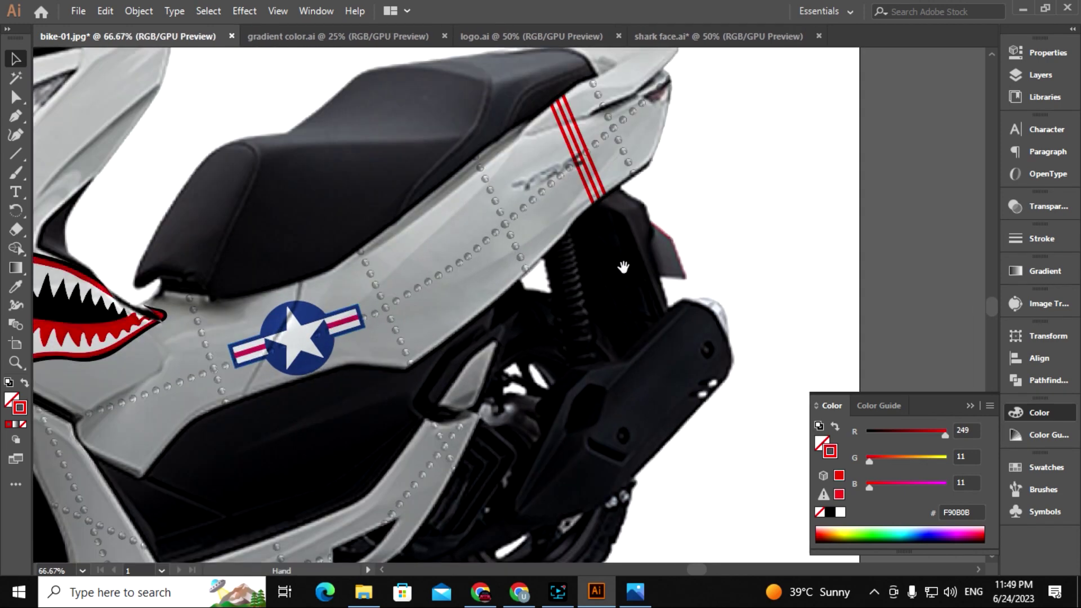
pyautogui.rightClick(620, 151)
pyautogui.click(620, 262)
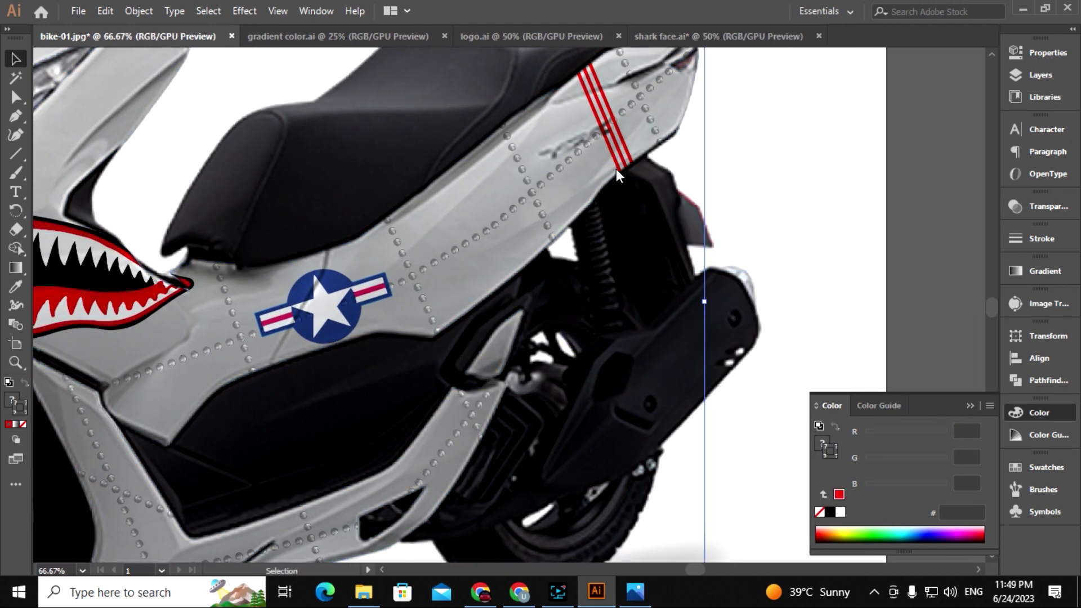
# - Place a copy of the three stripes in the triangular cutout lower on the body
pyautogui.rightClick(625, 152)
pyautogui.press('Escape')
pyautogui.moveTo(619, 152)
pyautogui.mouseDown()
pyautogui.moveTo(623, 218)
pyautogui.moveTo(526, 422)
pyautogui.moveTo(550, 439)
pyautogui.mouseUp()
pyautogui.moveTo(517, 395); pyautogui.dragTo(520, 392)
pyautogui.click(575, 415)
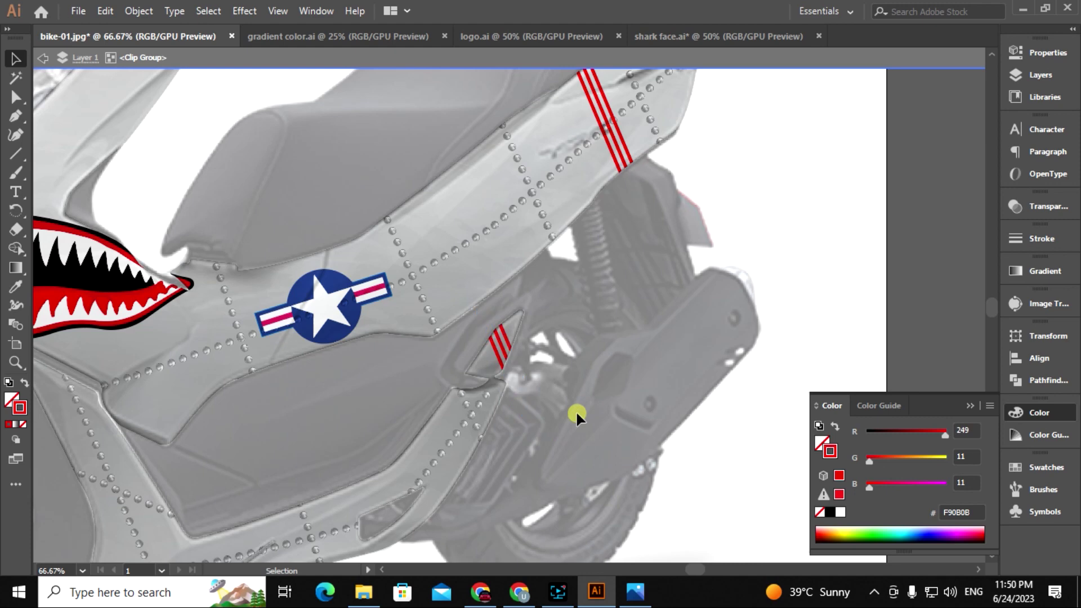
# - Exit isolation mode and fit the whole artboard in the window
pyautogui.doubleClick(863, 254)
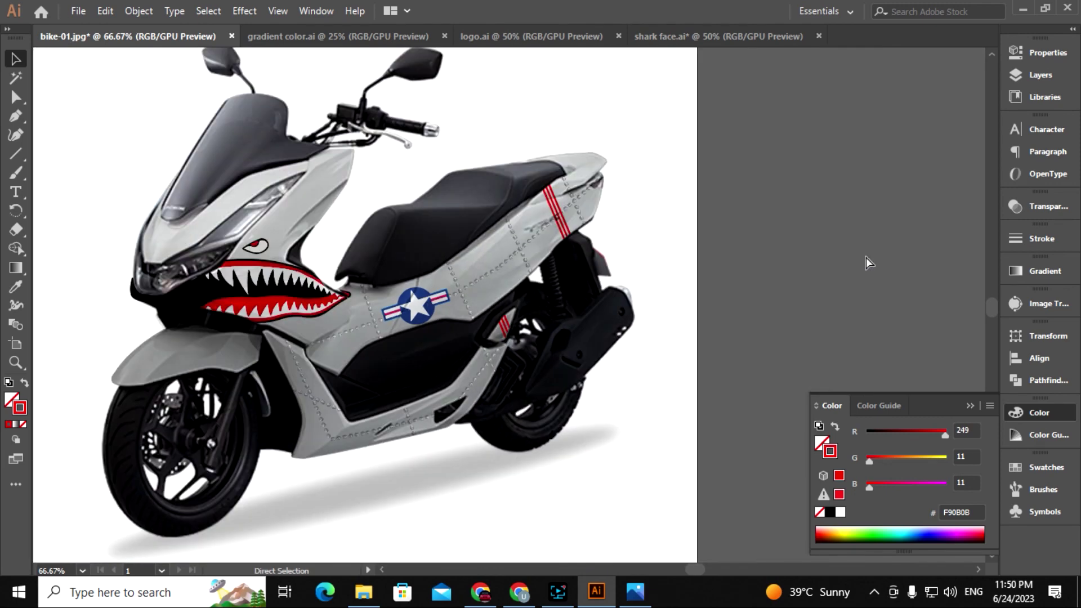
pyautogui.scroll(-3, 866, 258)
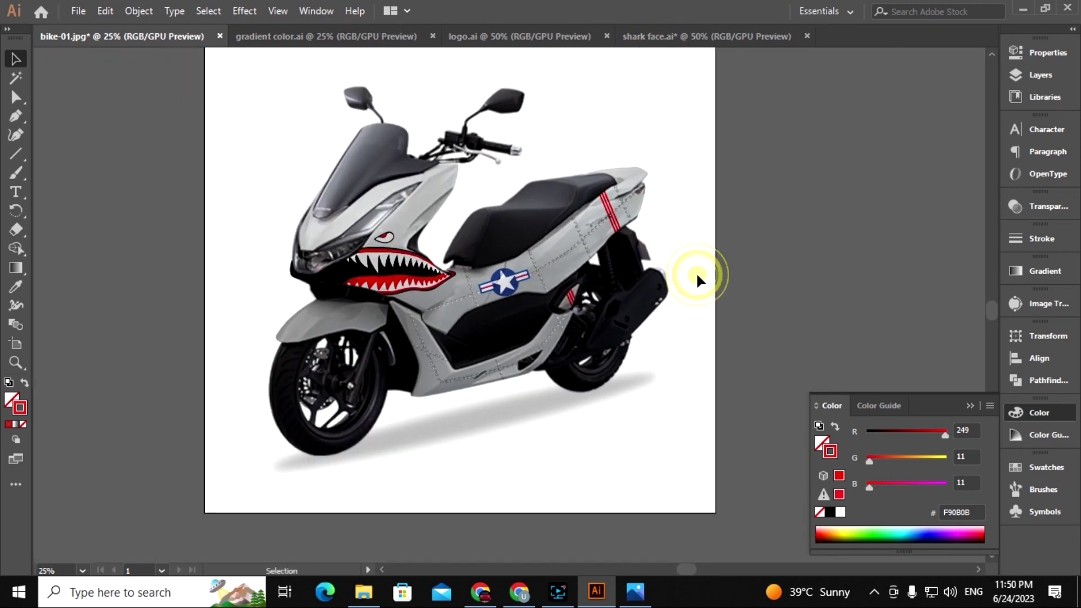
pyautogui.click(969, 406)
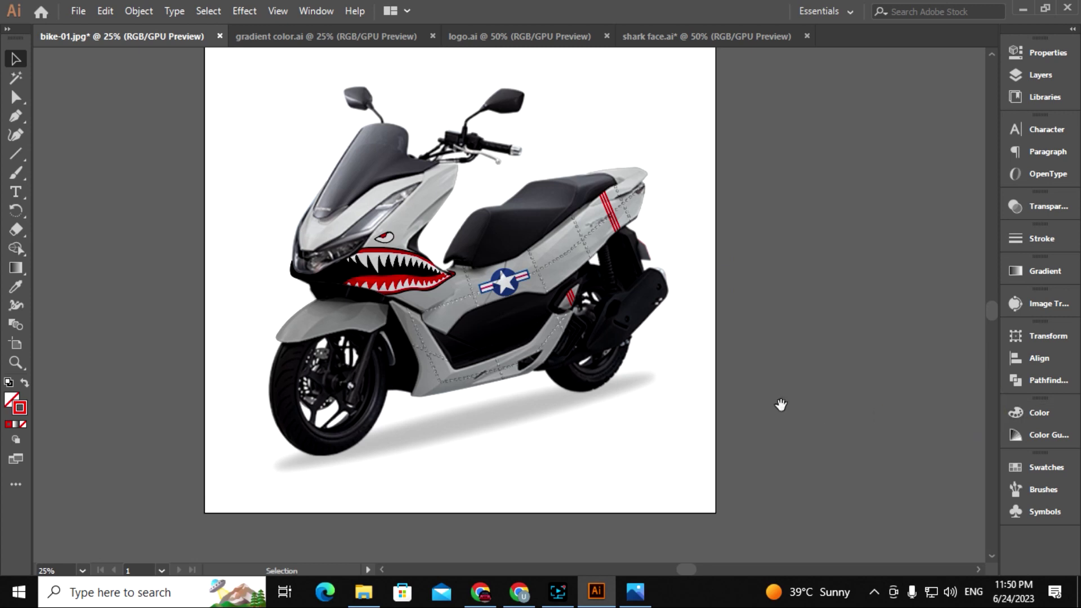
pyautogui.moveTo(725, 358); pyautogui.dragTo(755, 381)
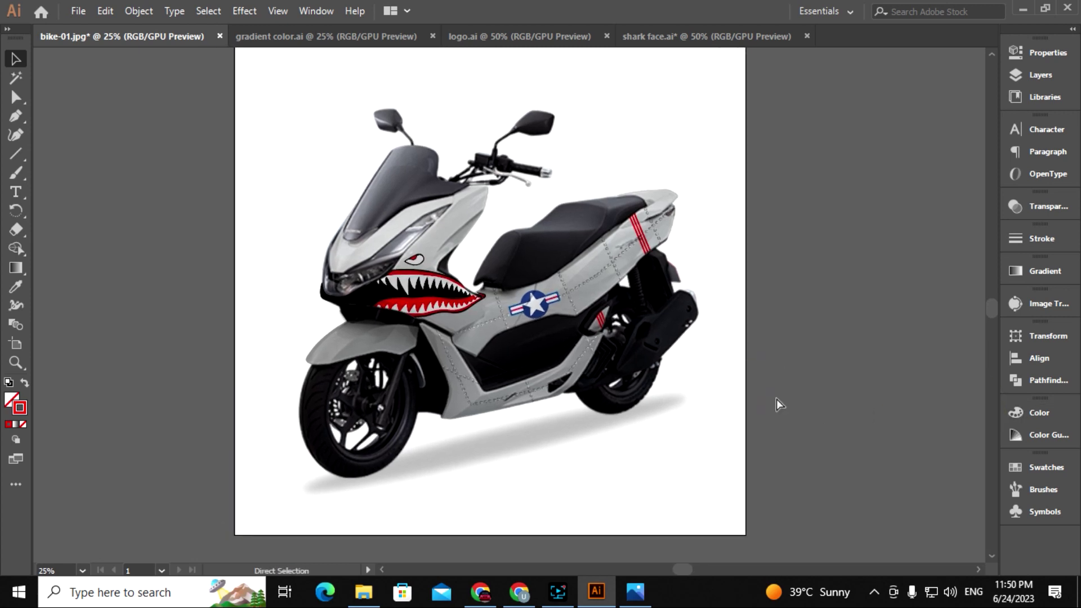
pyautogui.hotkey('ctrl', '0')
# - Set the grey body panels' blend mode to Color Burn in the Transparency panel
pyautogui.press('a')
pyautogui.click(608, 399)
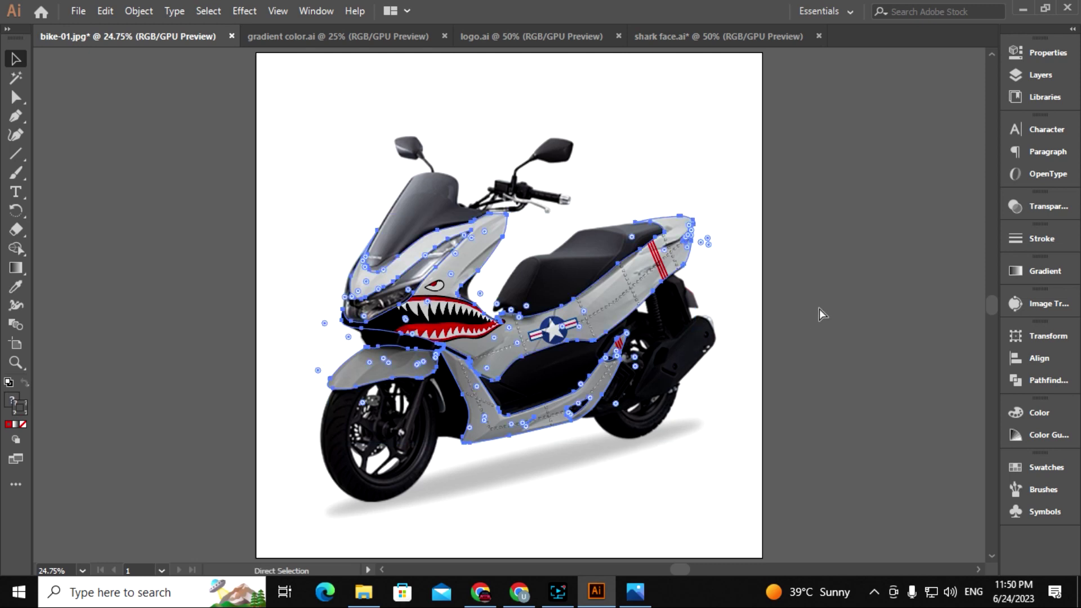
pyautogui.click(1039, 206)
pyautogui.click(879, 223)
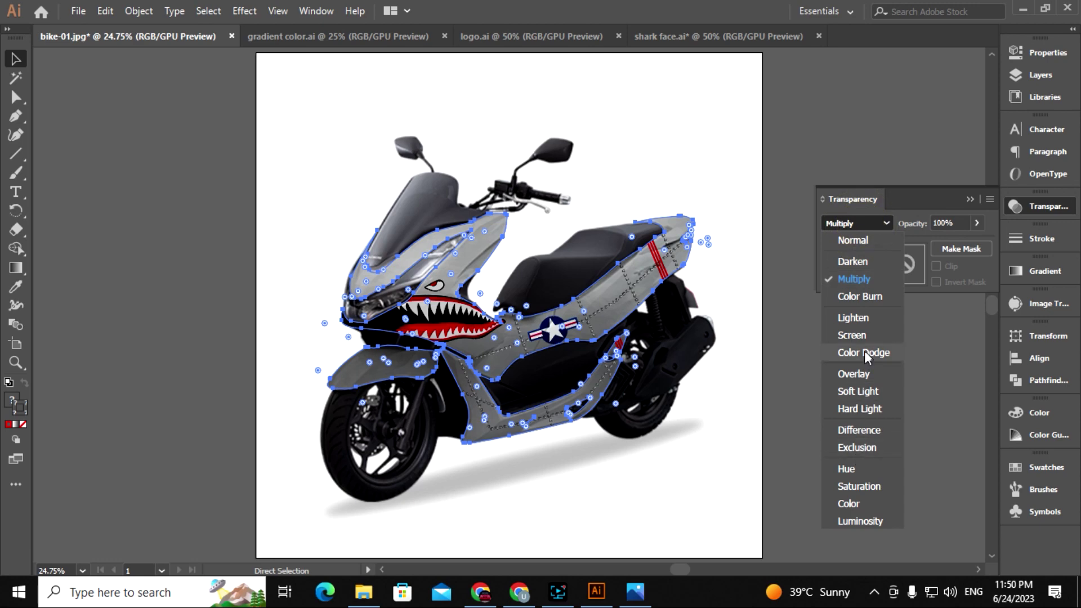
pyautogui.click(875, 298)
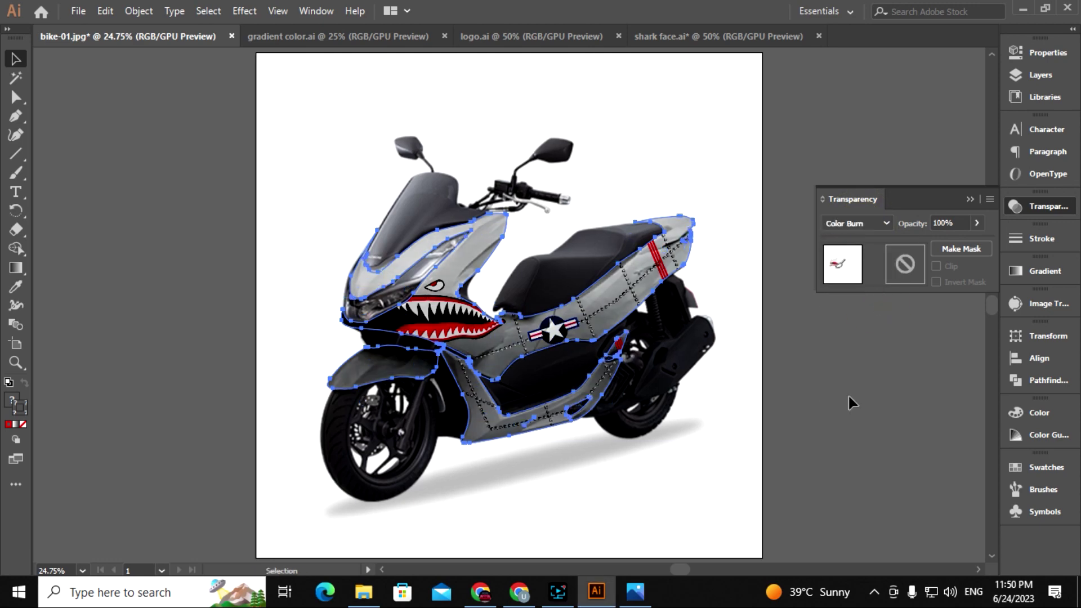
pyautogui.click(820, 419)
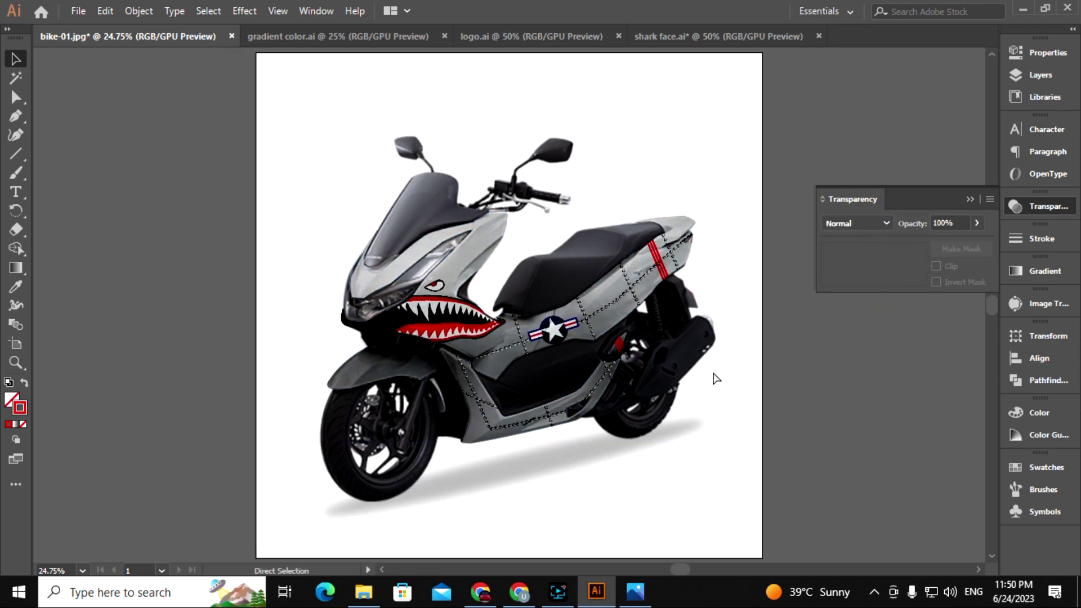
# - Zoom in to inspect the bike image, then zoom back out to the whole scooter
pyautogui.hotkey('ctrl', '+')
pyautogui.hotkey('ctrl', '+')
pyautogui.scroll(-3, 715, 377)
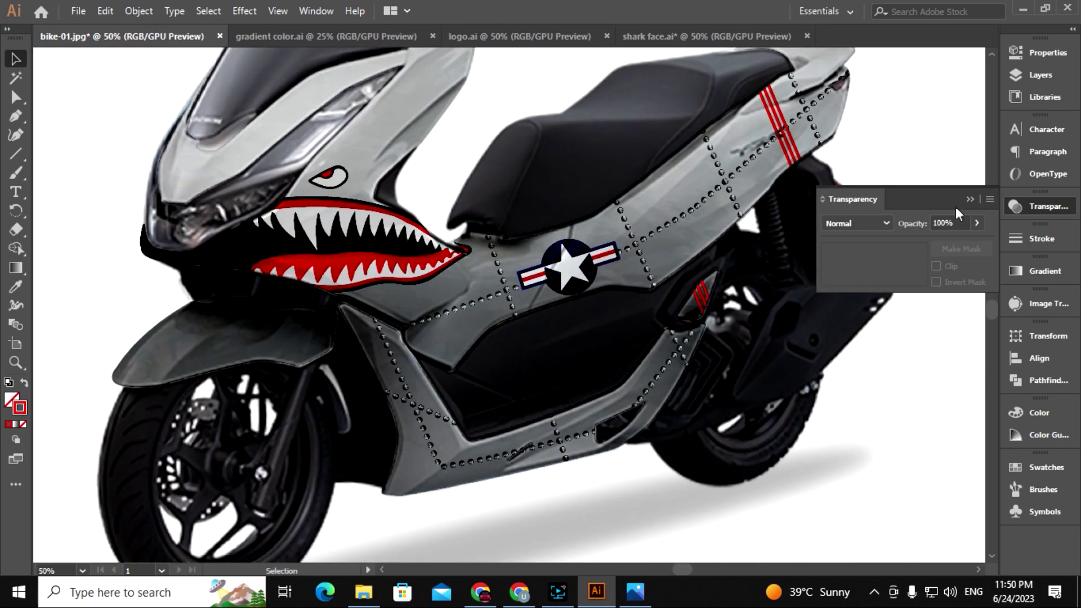
pyautogui.click(569, 276)
pyautogui.rightClick(567, 277)
pyautogui.press('Escape')
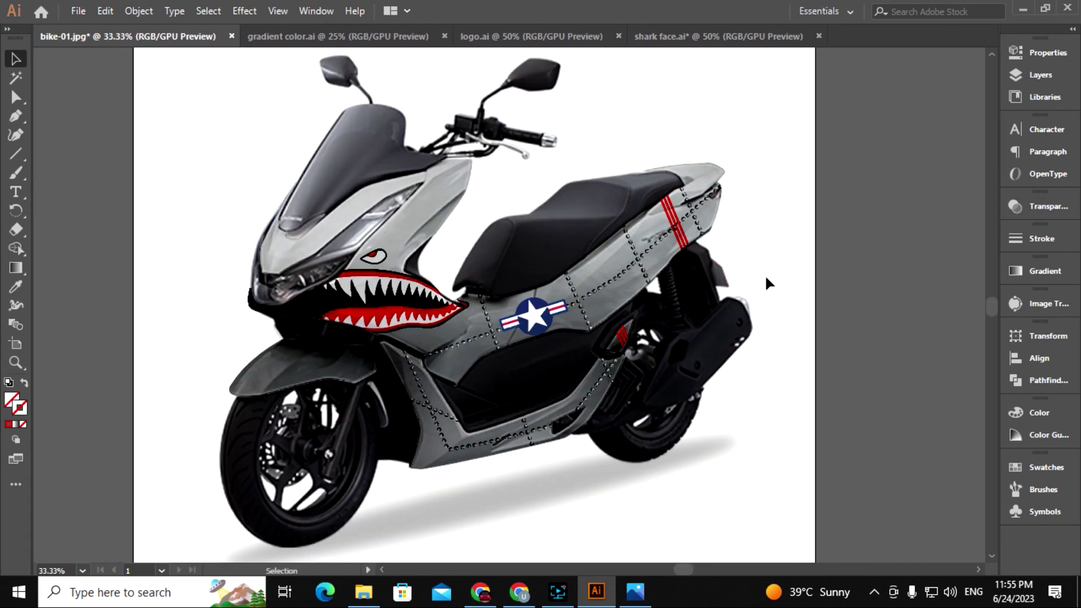
pyautogui.hotkey('ctrl', '-')
# - Save As an Illustrator file named 'bike wrap design', accepting the default options
pyautogui.click(78, 11)
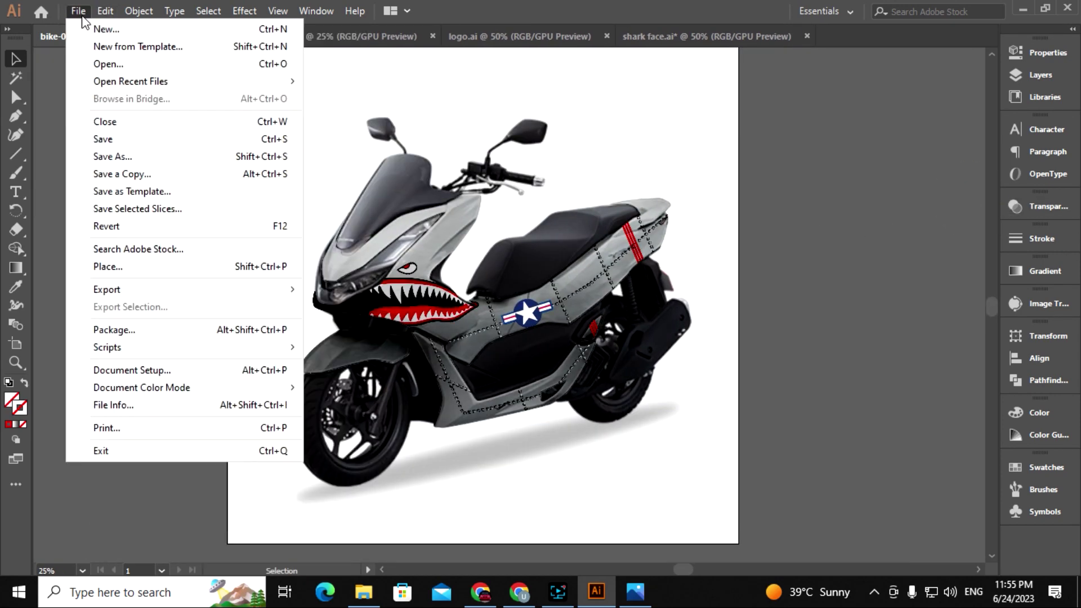
pyautogui.click(132, 160)
pyautogui.write('bike wrap design')
pyautogui.click(421, 435)
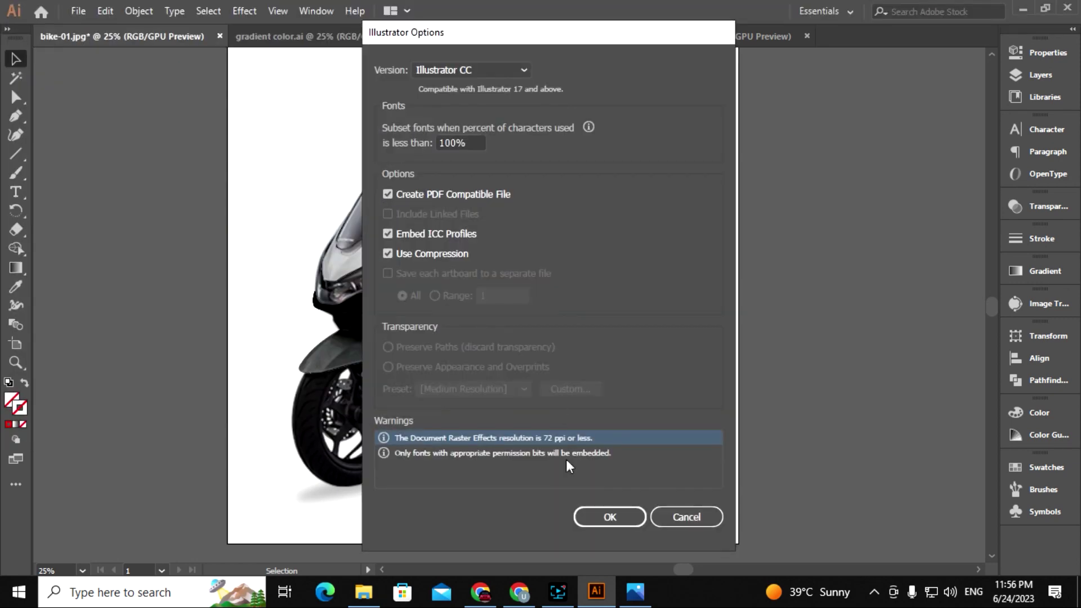
pyautogui.click(522, 69)
pyautogui.click(498, 88)
pyautogui.click(607, 516)
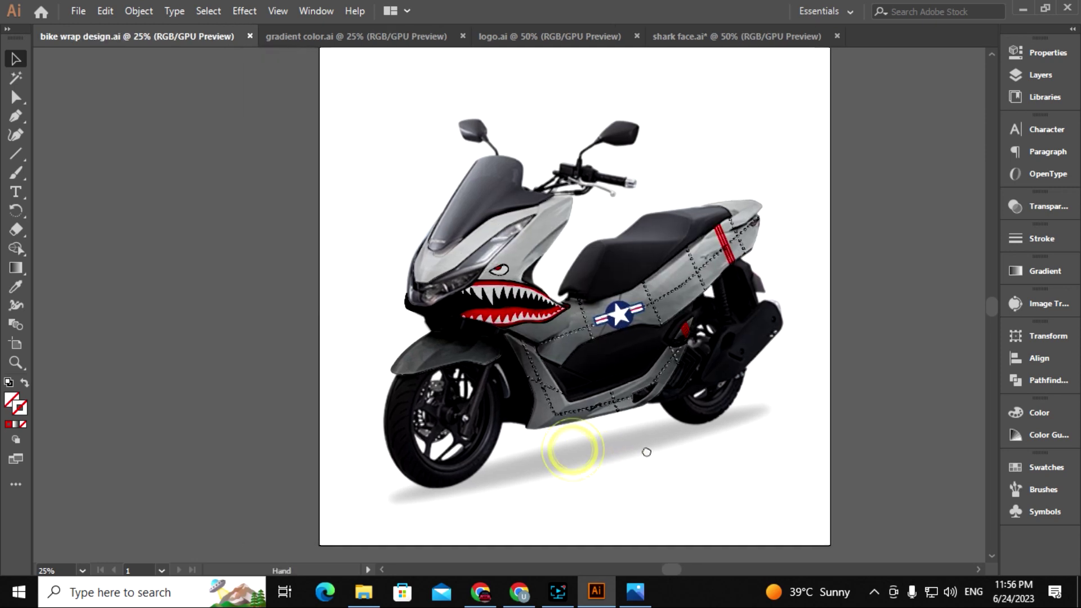
pyautogui.click(105, 11)
# - Widen the artboard to the left to make room for a mirrored copy
pyautogui.click(232, 120)
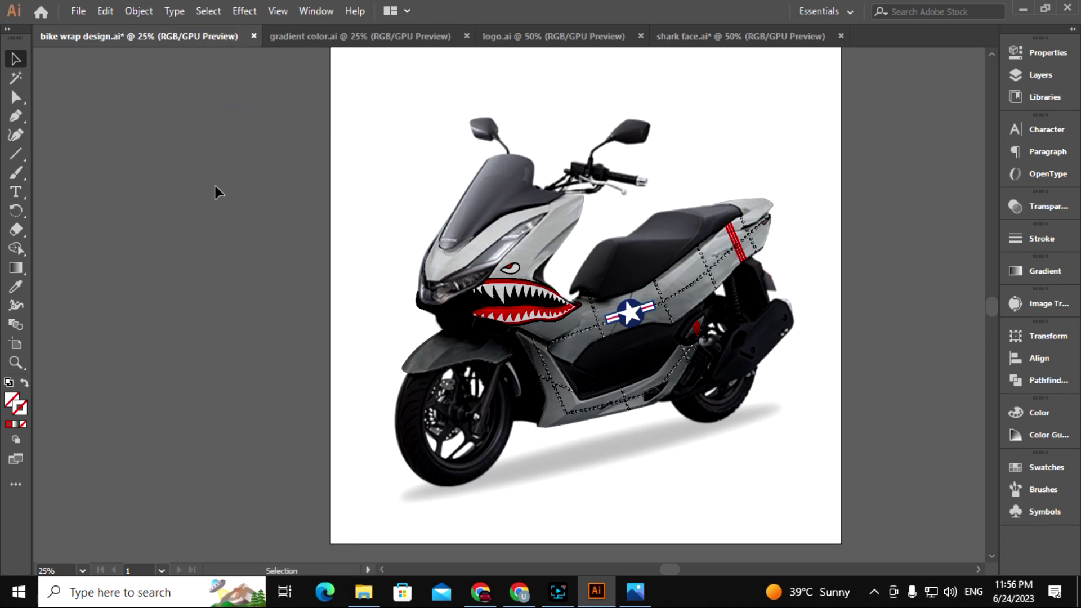
pyautogui.hotkey('ctrl', '-')
pyautogui.click(16, 343)
pyautogui.moveTo(390, 293); pyautogui.dragTo(48, 294)
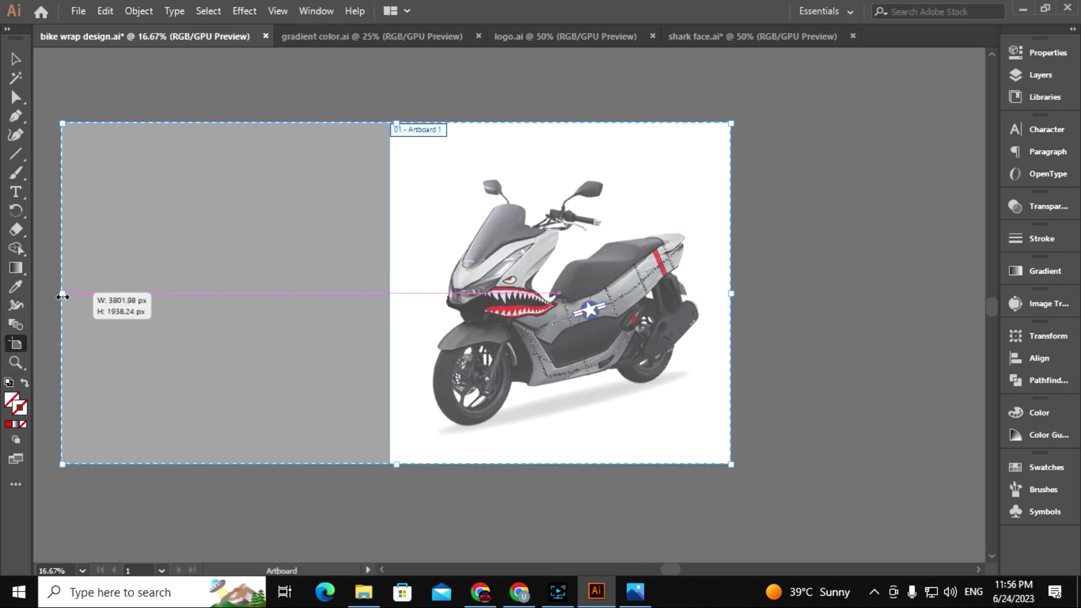
# - Reflect the scooter artwork vertically and move a copy onto the left artboard
pyautogui.click(16, 59)
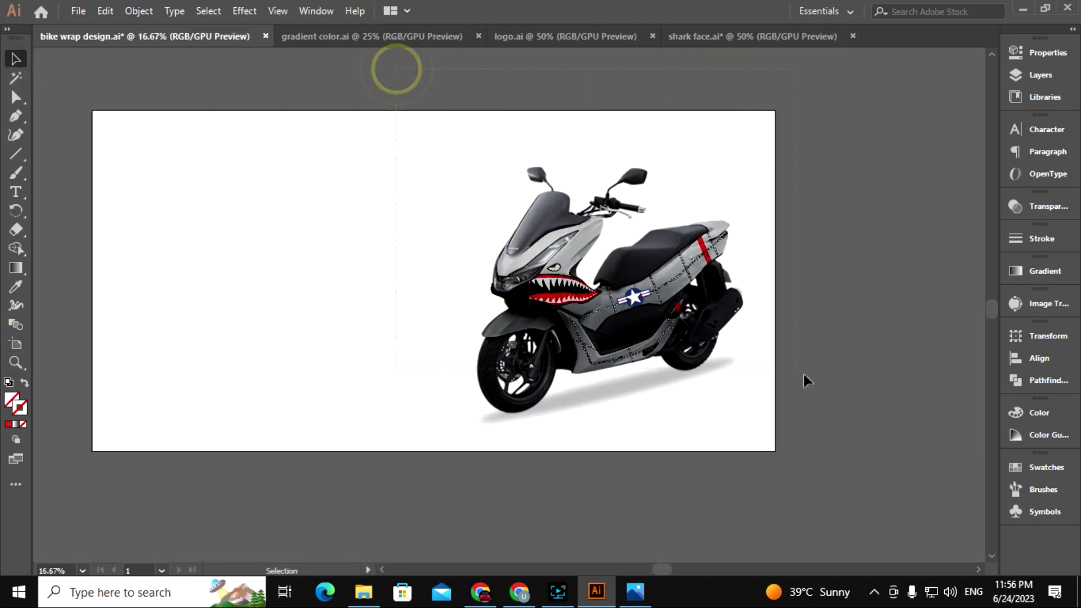
pyautogui.rightClick(615, 283)
pyautogui.click(822, 476)
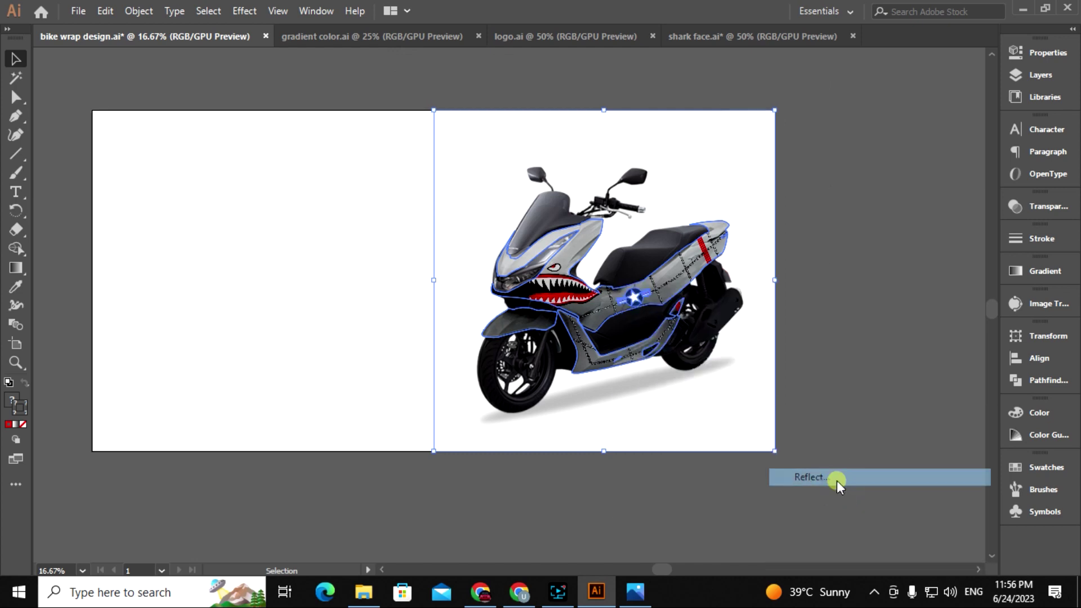
pyautogui.click(739, 327)
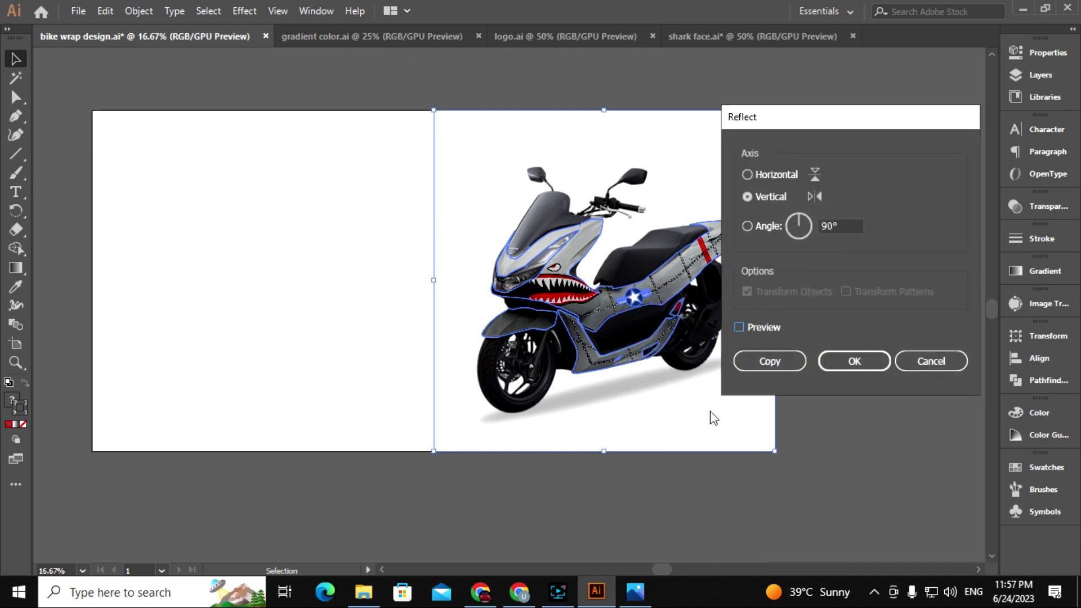
pyautogui.click(767, 360)
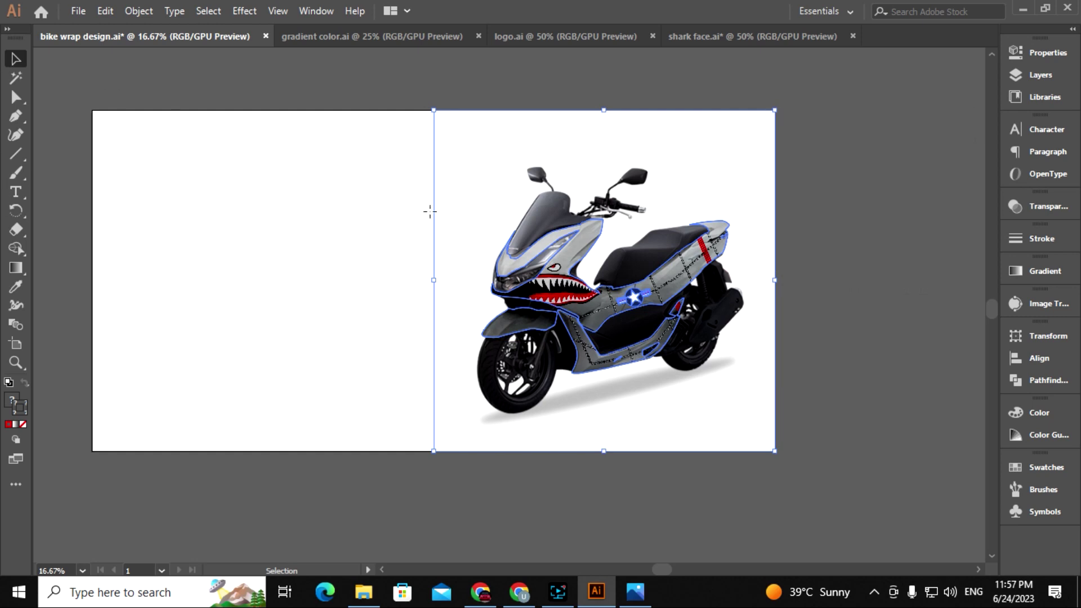
pyautogui.hotkey('ctrl', 'z')
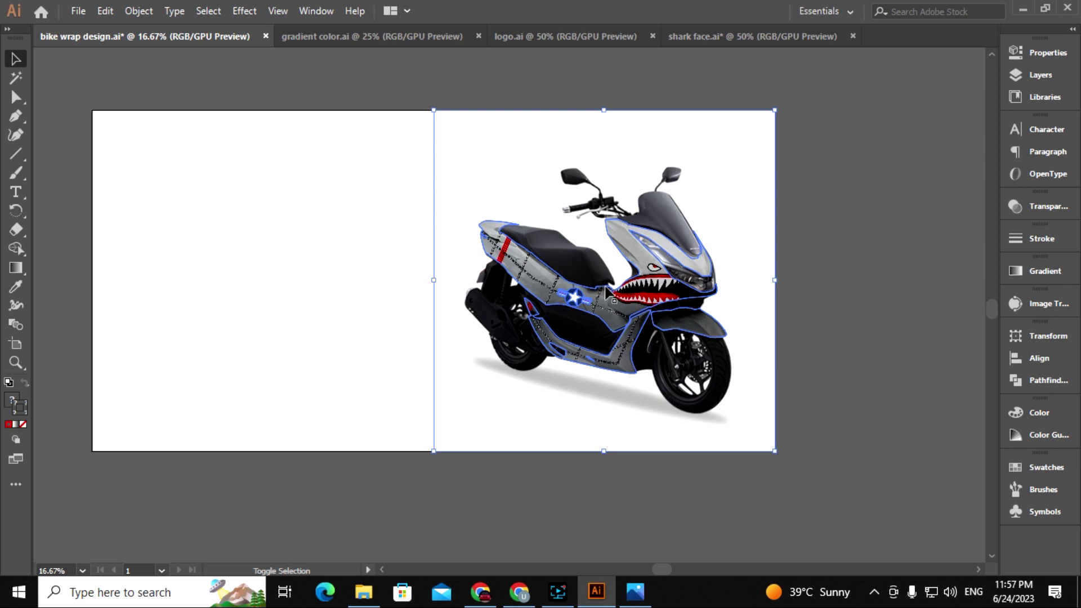
pyautogui.moveTo(456, 299); pyautogui.dragTo(454, 299)
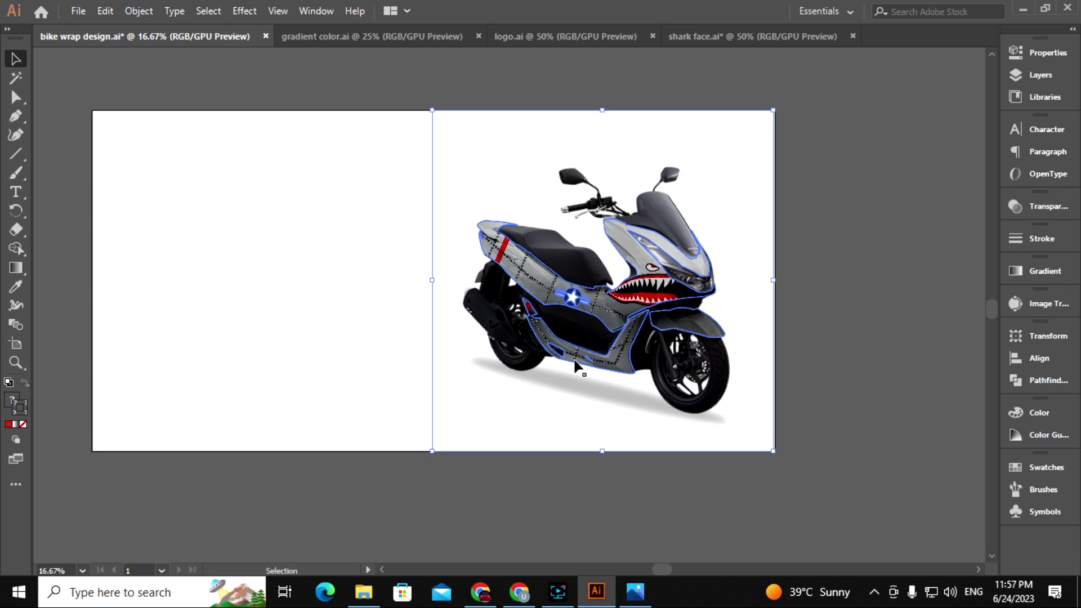
pyautogui.moveTo(558, 350)
pyautogui.mouseDown()
pyautogui.moveTo(494, 357)
pyautogui.moveTo(297, 334)
pyautogui.mouseUp()
pyautogui.click(289, 72)
pyautogui.scroll(1, 451, 281)
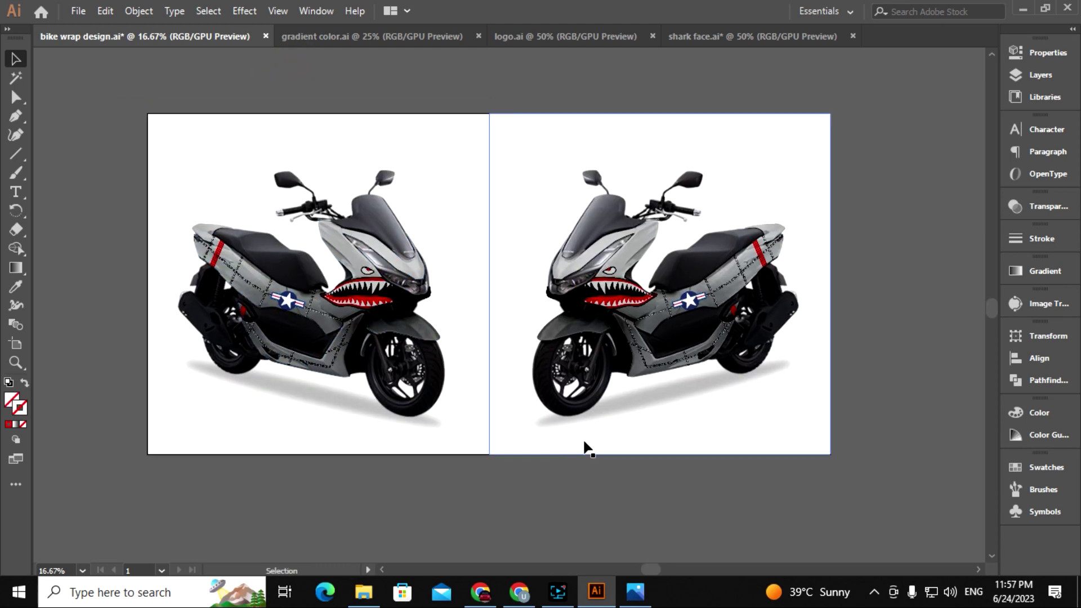
# - Resave 'bike wrap design', replacing the existing file and accepting Illustrator Options
pyautogui.scroll(1, 586, 446)
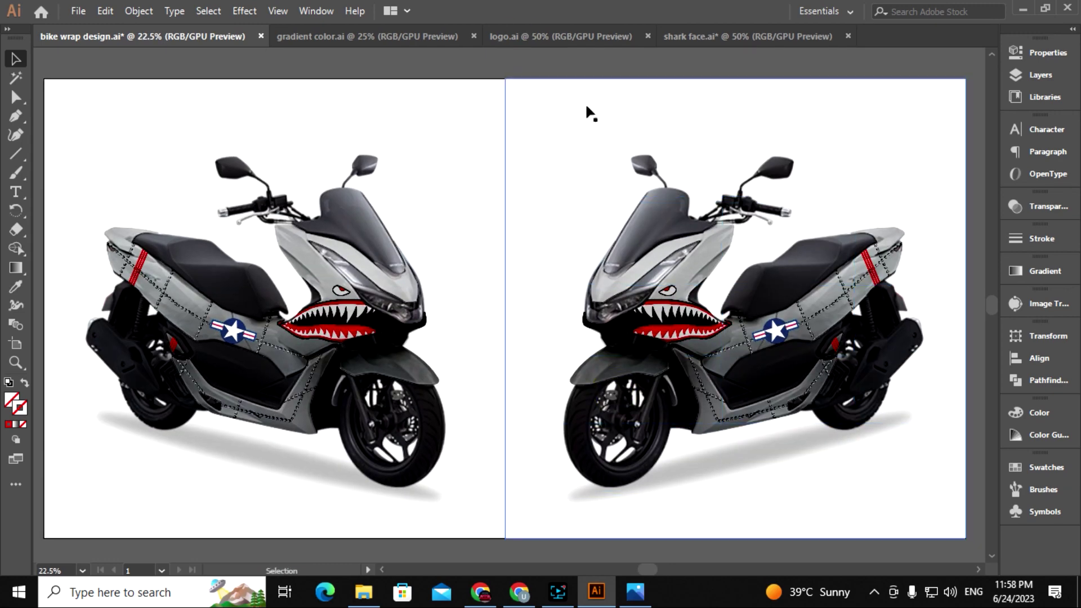
pyautogui.click(78, 11)
pyautogui.click(53, 174)
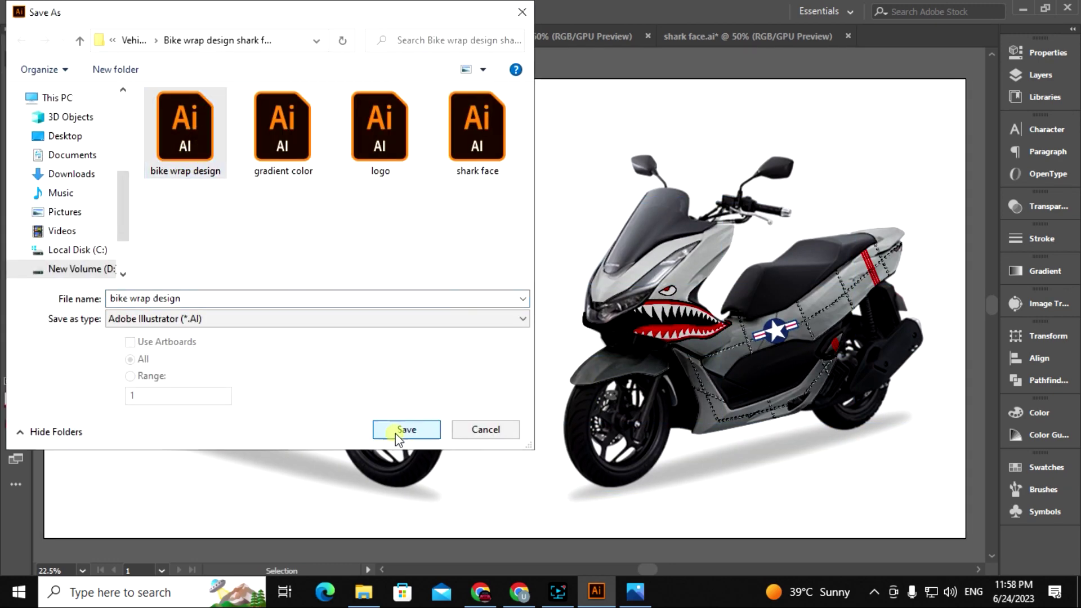
pyautogui.click(403, 423)
pyautogui.click(598, 360)
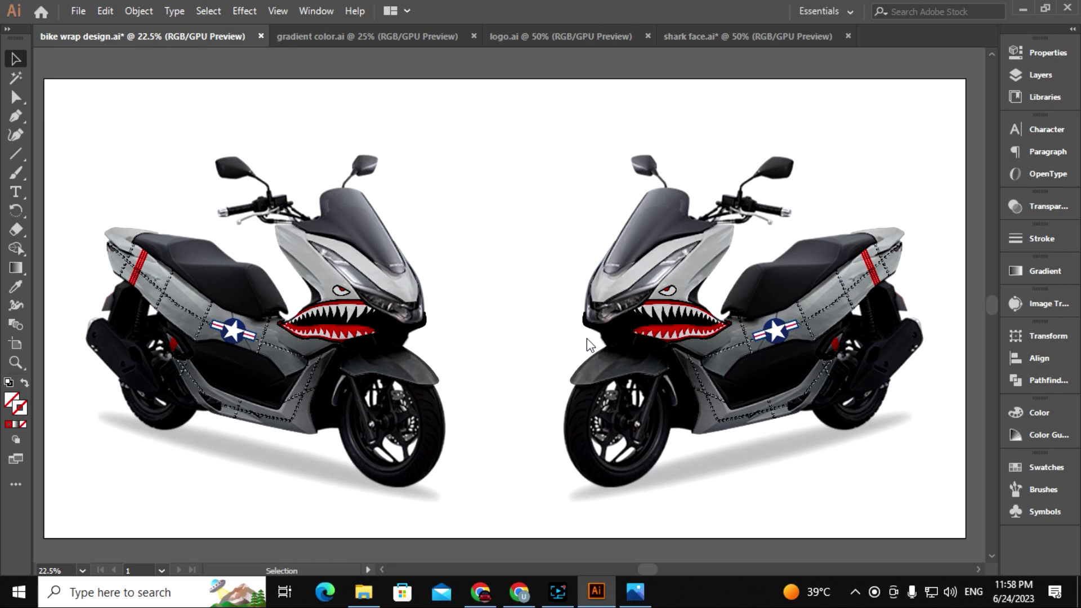
pyautogui.click(600, 521)
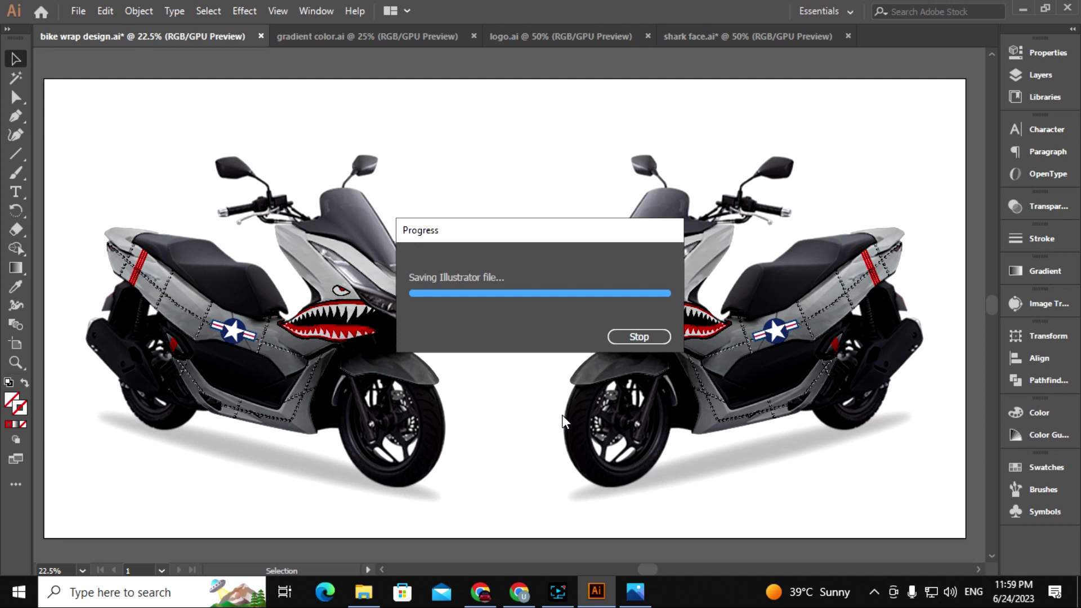
pyautogui.click(77, 11)
pyautogui.moveTo(107, 289)
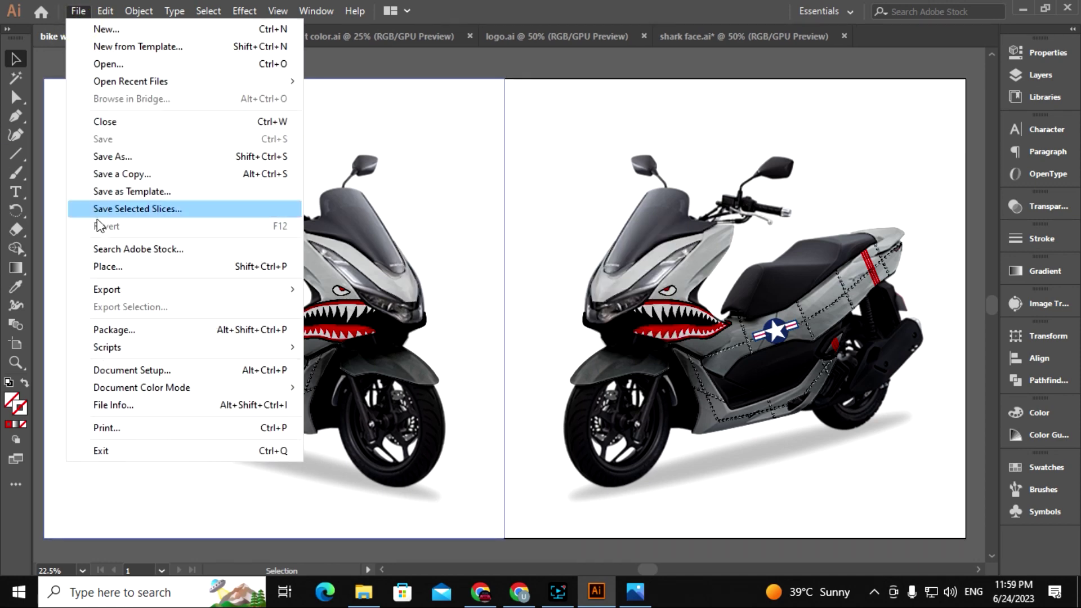
# - Export all artboards as JPEG 'bike wrap design' with Use Artboards and Quality 10
pyautogui.click(346, 307)
pyautogui.click(169, 319)
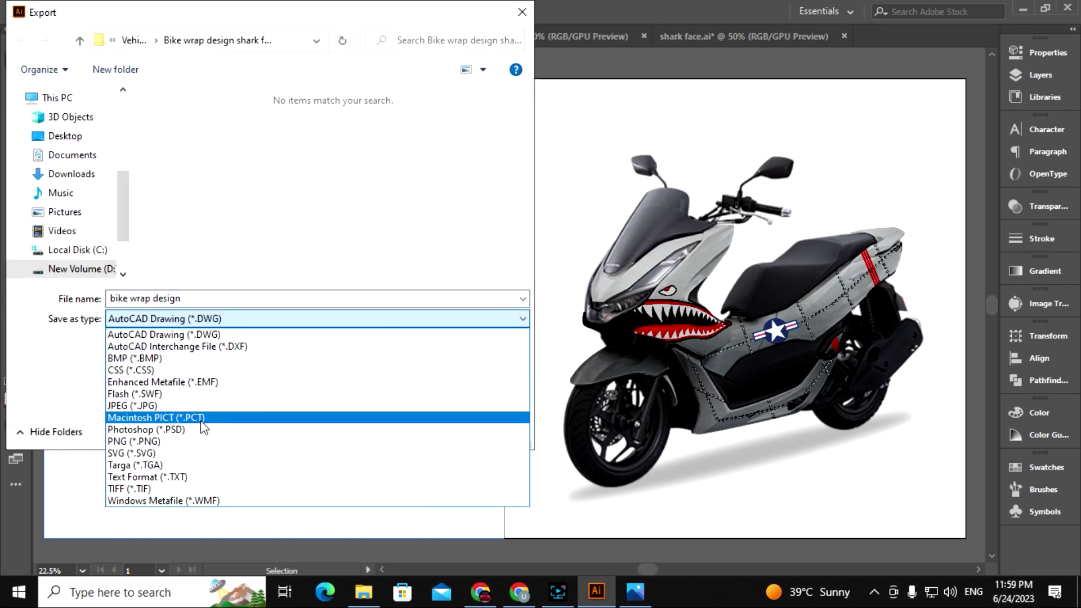
pyautogui.click(168, 401)
pyautogui.click(169, 342)
pyautogui.click(191, 295)
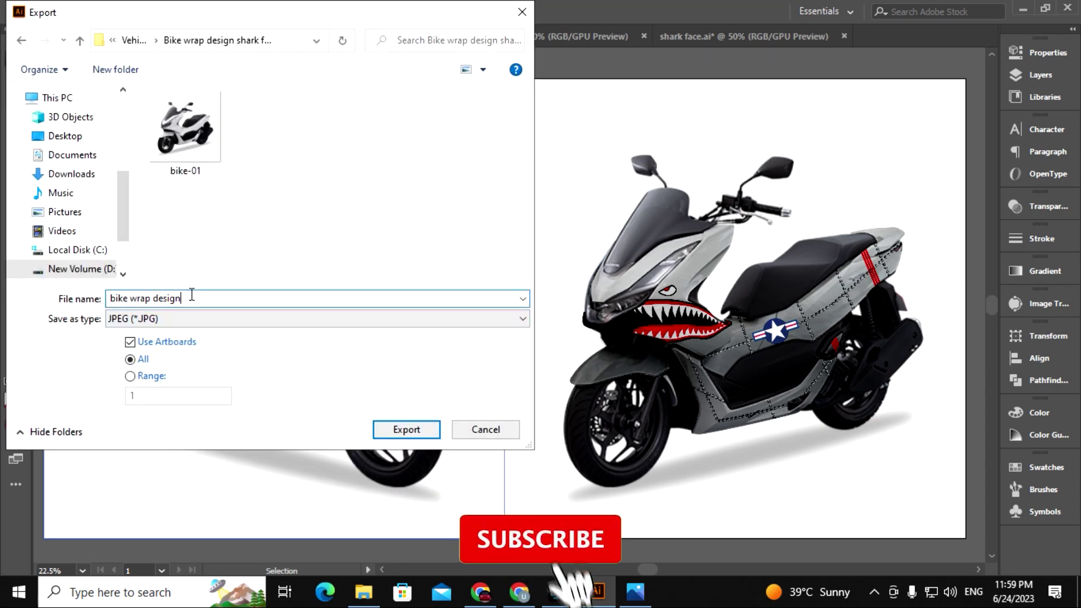
pyautogui.click(407, 429)
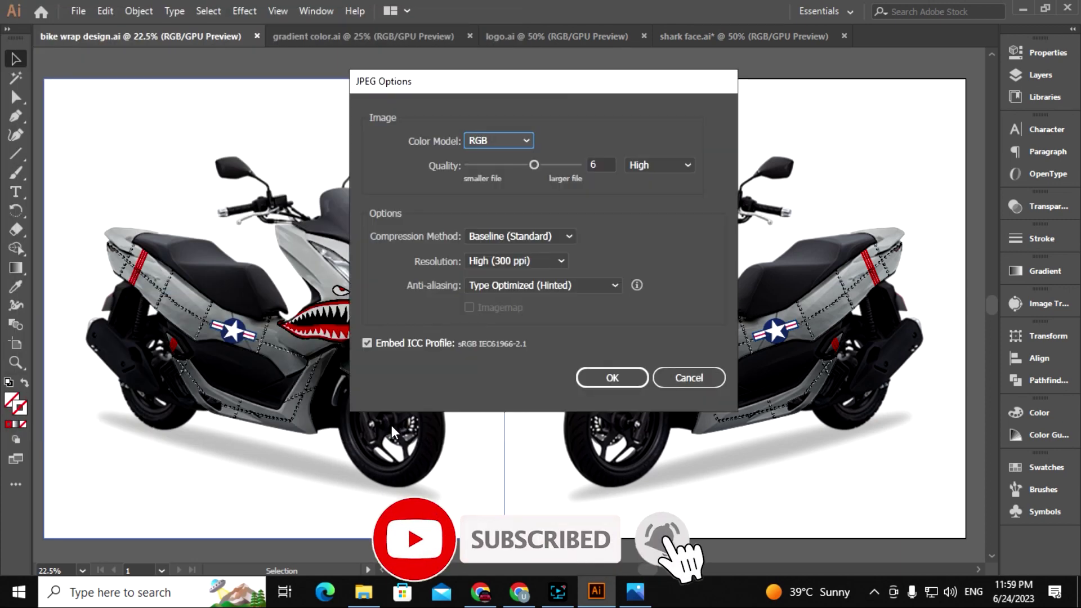
pyautogui.moveTo(535, 165); pyautogui.dragTo(577, 165)
pyautogui.click(612, 377)
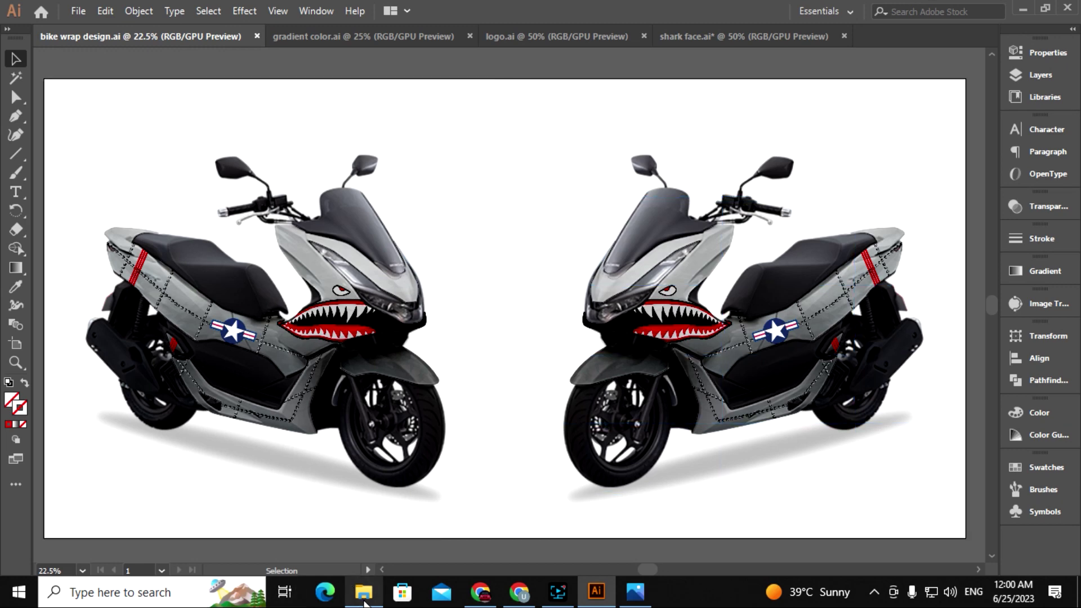
# - Open bike wrap design-01.jpg from File Explorer in a maximized Photos window
pyautogui.click(364, 592)
pyautogui.click(258, 135)
pyautogui.doubleClick(258, 135)
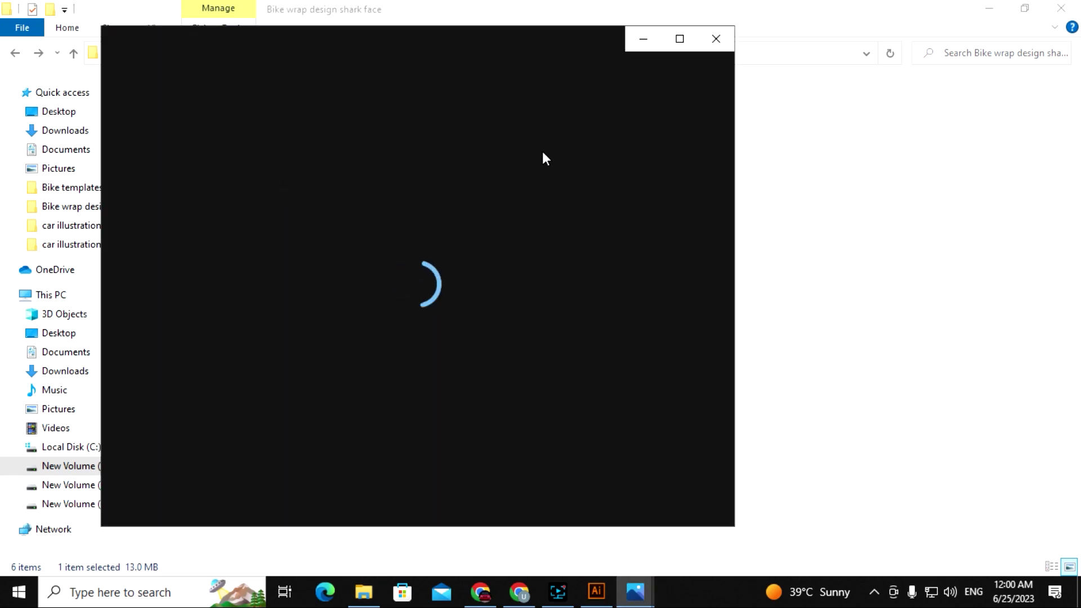
pyautogui.click(686, 37)
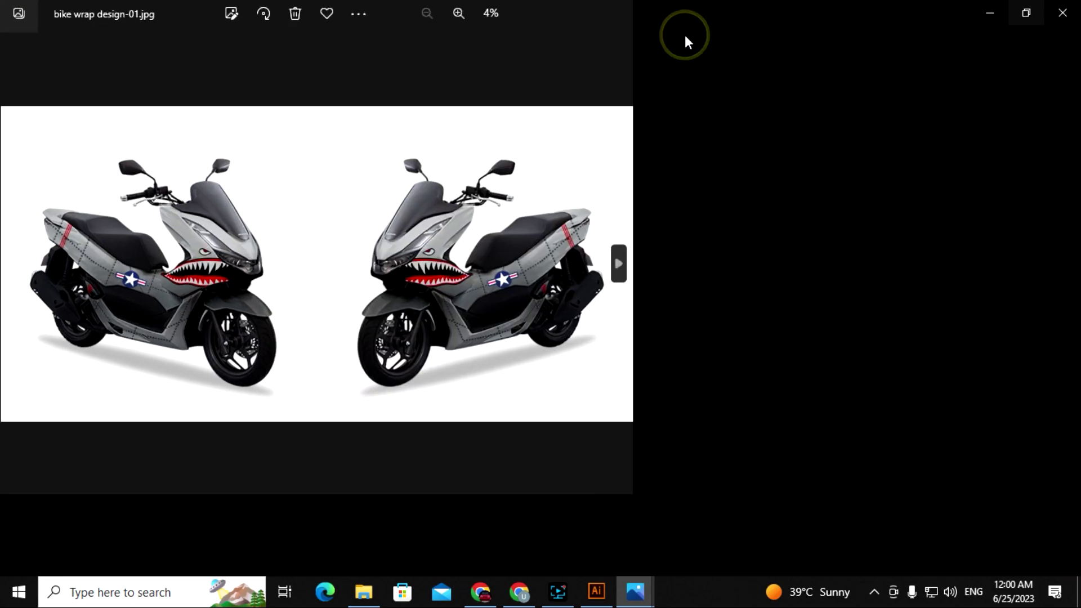
# - Zoom in to inspect the shark mouth, roundel, rear seat stripes and lower frame panel
pyautogui.scroll(2, 848, 354)
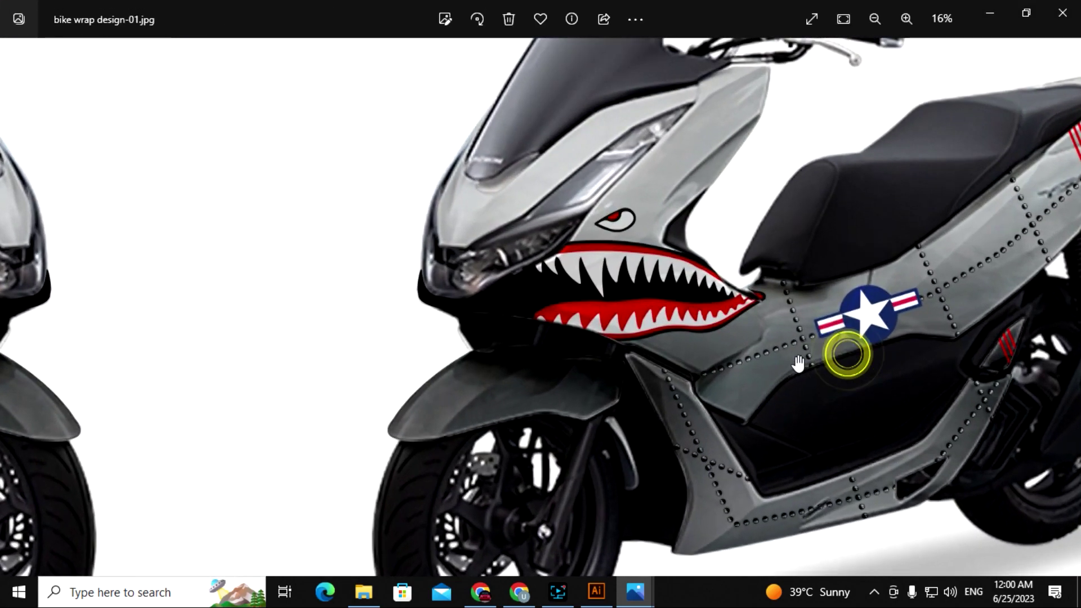
pyautogui.scroll(2, 796, 350)
pyautogui.moveTo(796, 289)
pyautogui.mouseDown()
pyautogui.moveTo(723, 349)
pyautogui.moveTo(550, 137)
pyautogui.mouseUp()
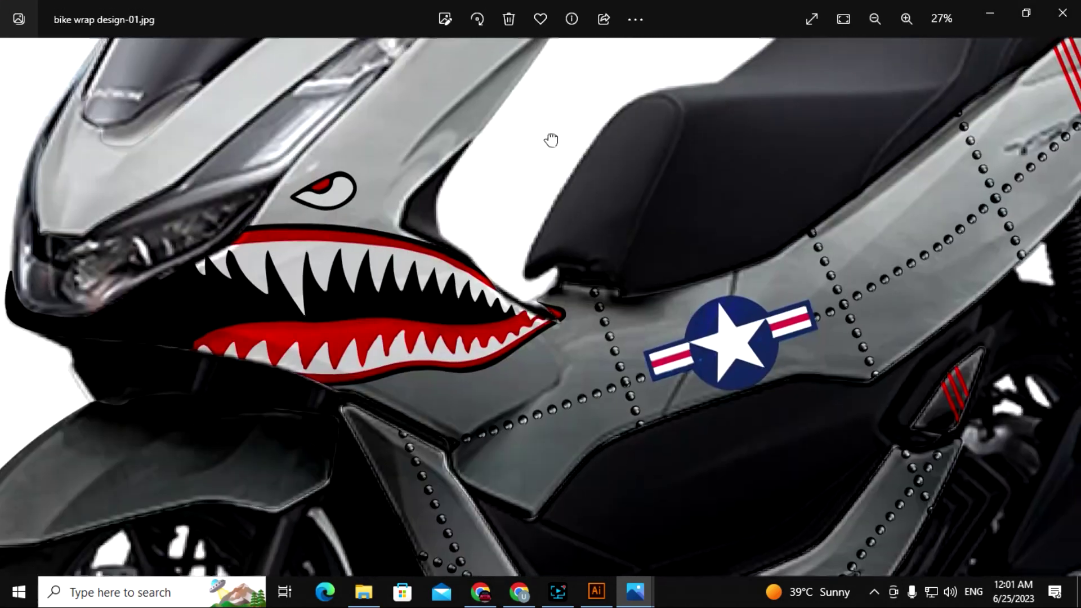
pyautogui.moveTo(665, 366); pyautogui.dragTo(434, 366)
pyautogui.moveTo(666, 244); pyautogui.dragTo(557, 342)
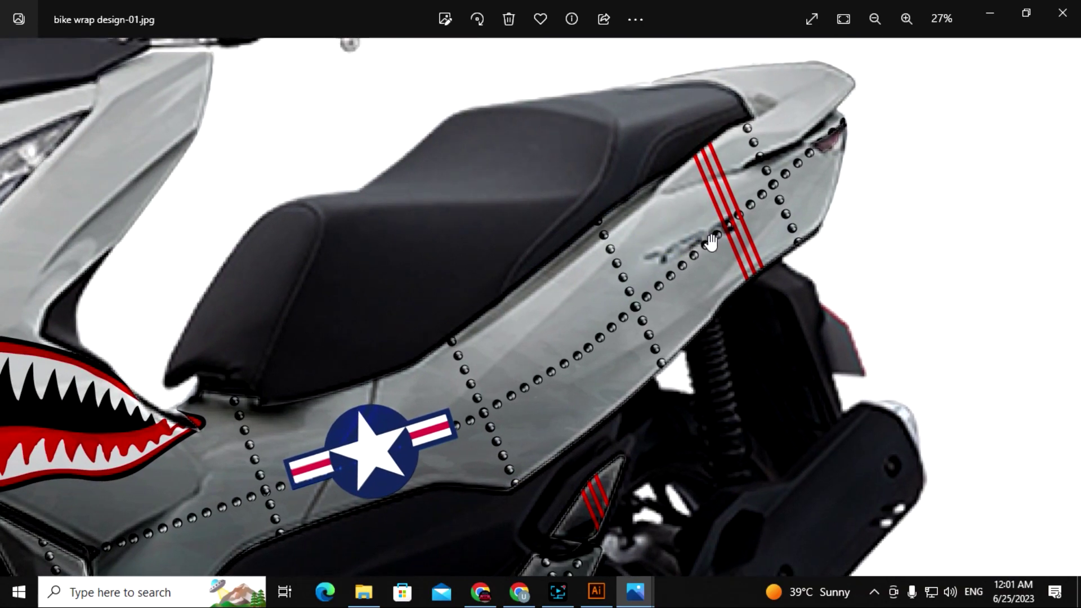
pyautogui.scroll(2, 712, 241)
pyautogui.moveTo(736, 186); pyautogui.dragTo(721, 258)
pyautogui.moveTo(704, 340); pyautogui.dragTo(700, 192)
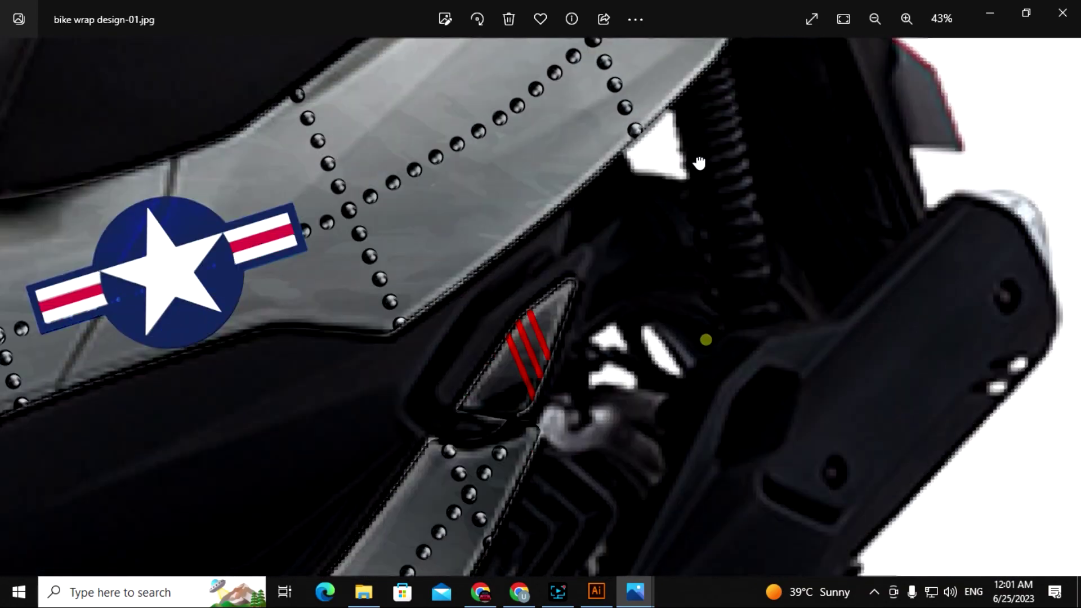
pyautogui.moveTo(550, 379); pyautogui.dragTo(726, 270)
pyautogui.moveTo(607, 366); pyautogui.dragTo(826, 191)
pyautogui.moveTo(637, 394)
pyautogui.mouseDown()
pyautogui.moveTo(586, 345)
pyautogui.moveTo(560, 164)
pyautogui.moveTo(408, 279)
pyautogui.mouseUp()
# - Zoom back out and center the left scooter to view the whole mirrored pair
pyautogui.scroll(-5, 406, 278)
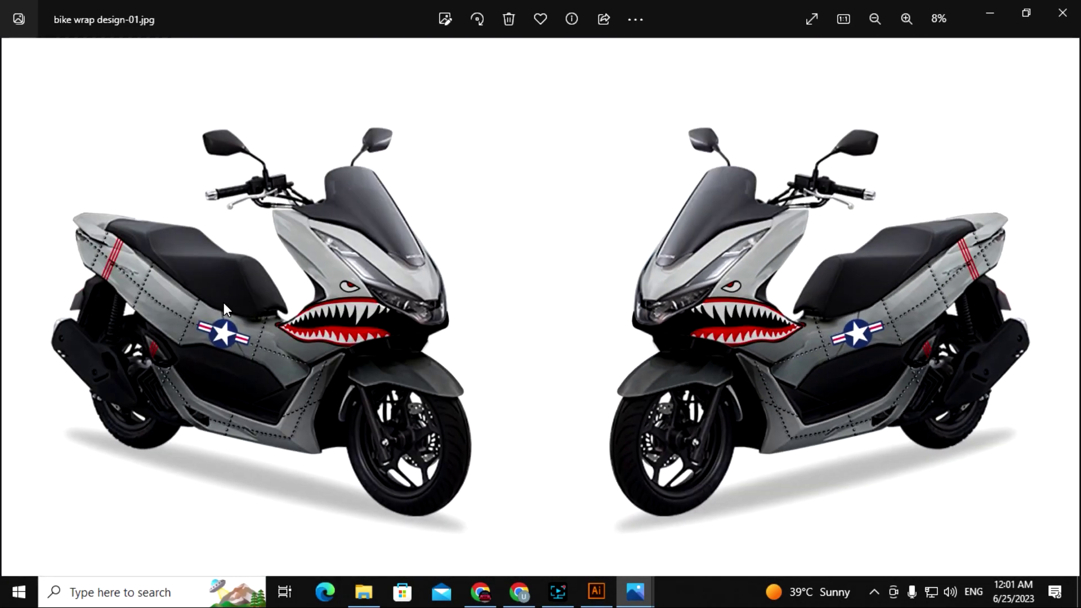
pyautogui.scroll(5, 224, 302)
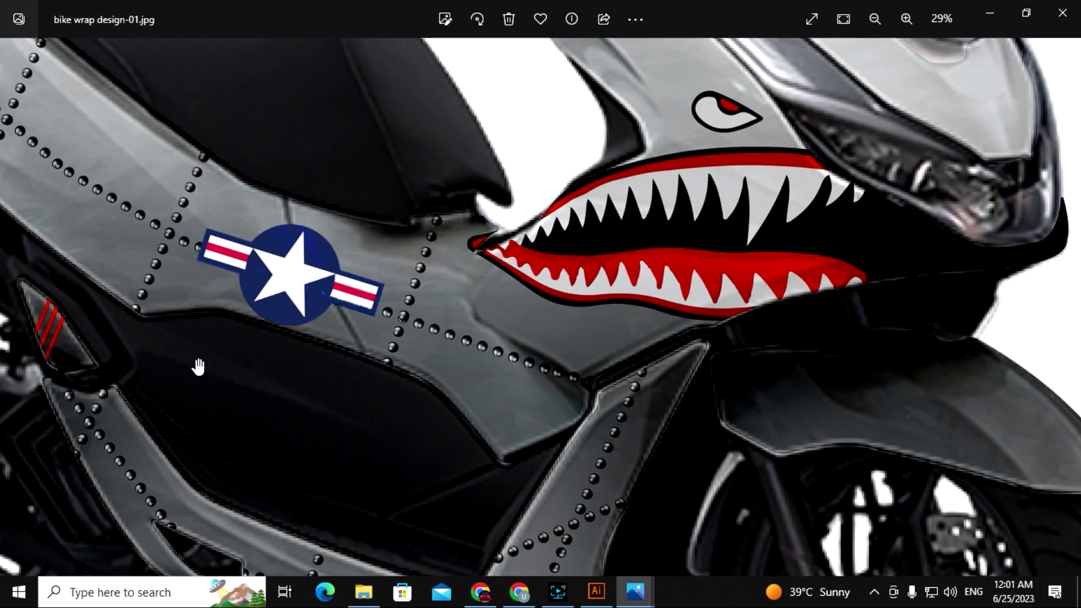
pyautogui.scroll(-3, 199, 366)
pyautogui.moveTo(276, 276); pyautogui.dragTo(411, 295)
pyautogui.scroll(-2, 411, 296)
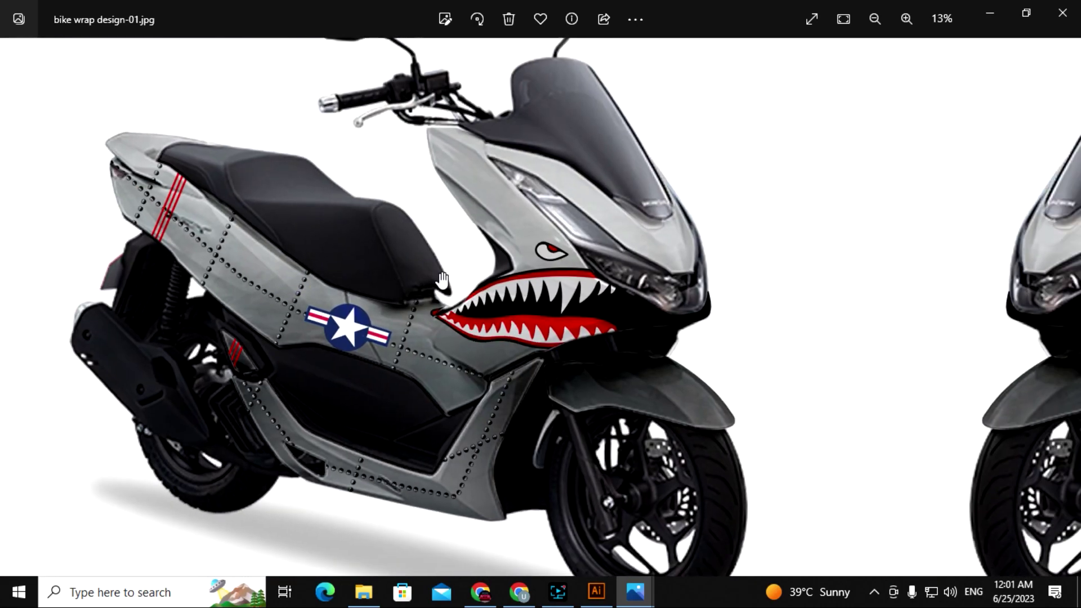
pyautogui.scroll(-1, 613, 280)
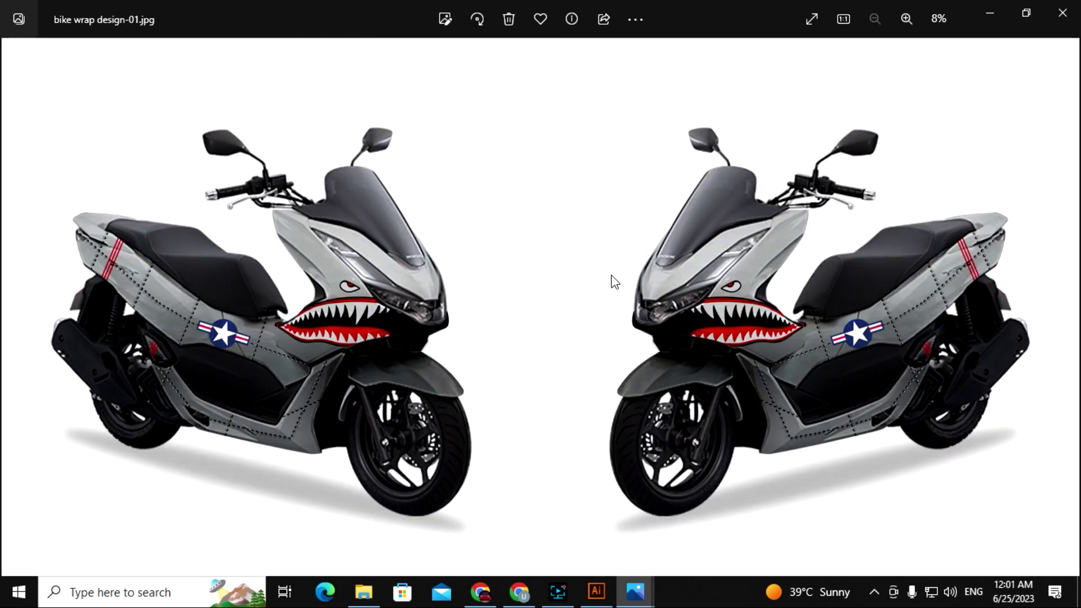